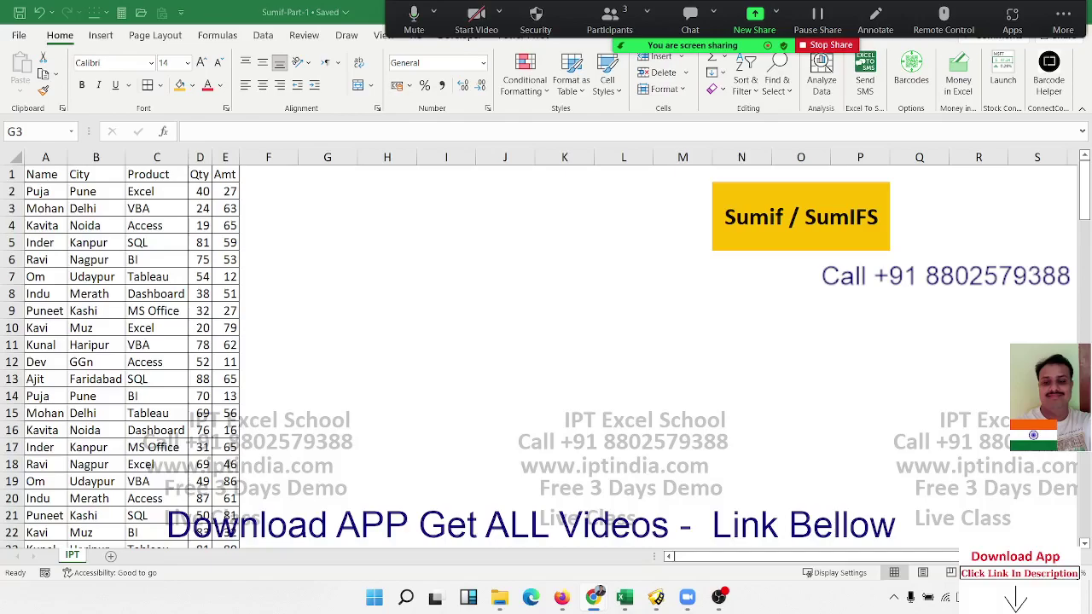
Step: Enter the headings Name in G3 and Qty in H3, with Puja in G4
key("ctrl+c")
left_click(335, 208)
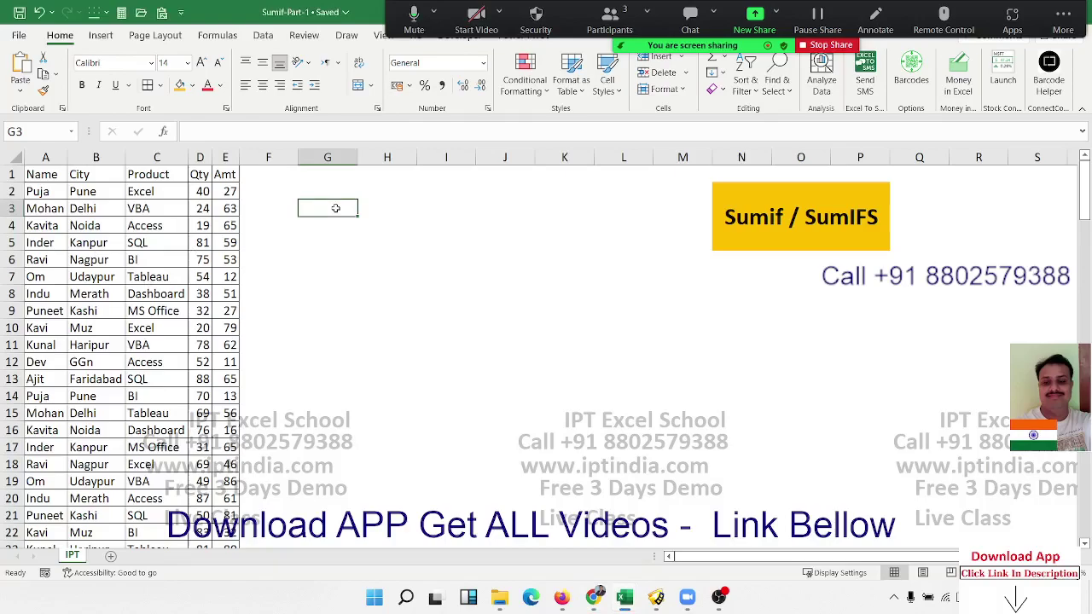
type("Name")
key("Return")
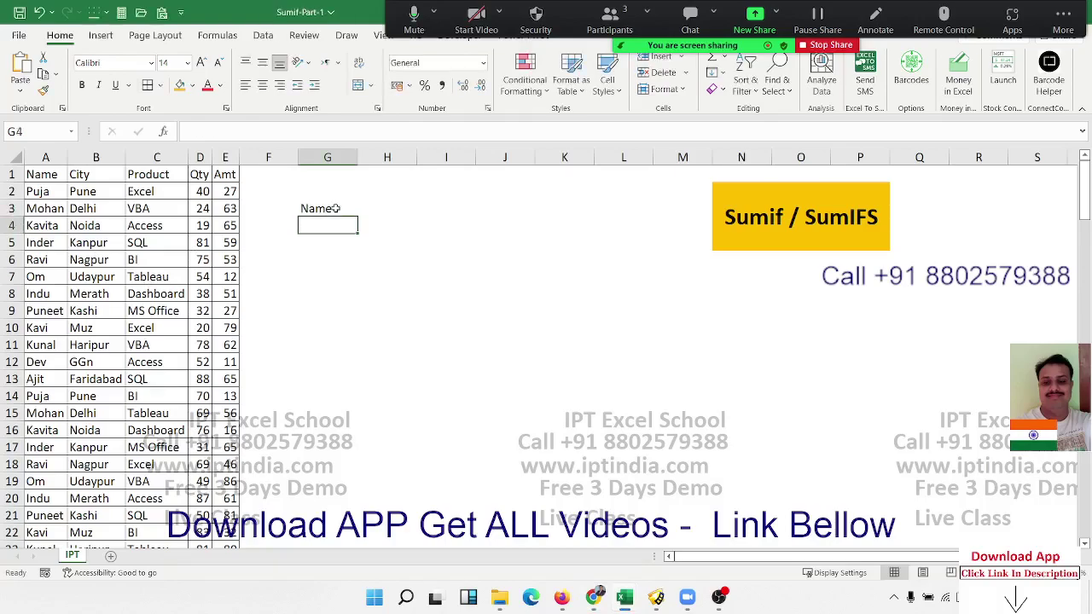
type("Puja")
key("Tab")
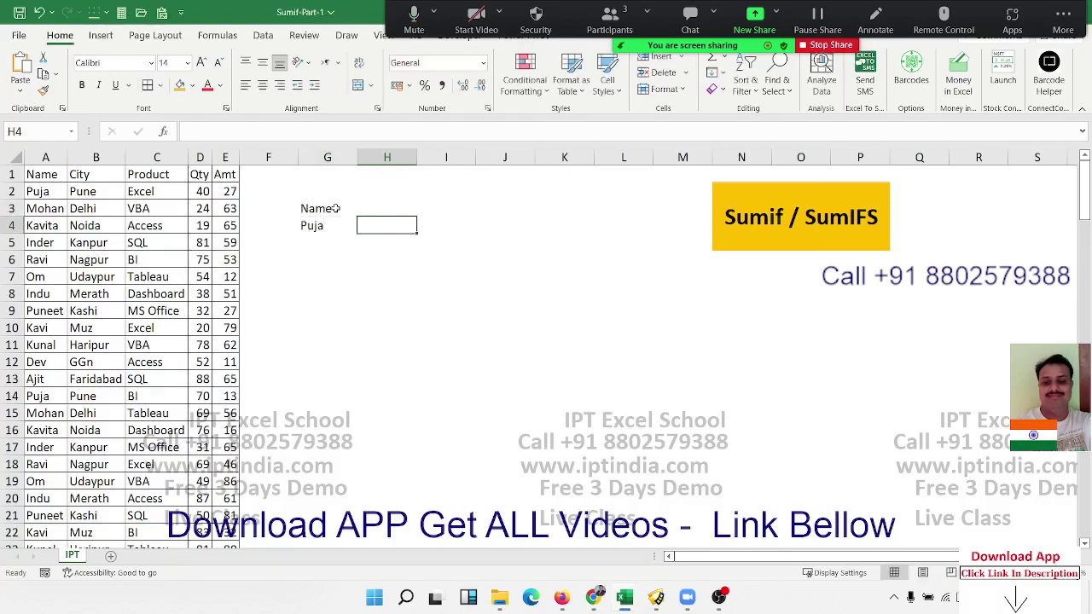
key("Up")
type("Qty")
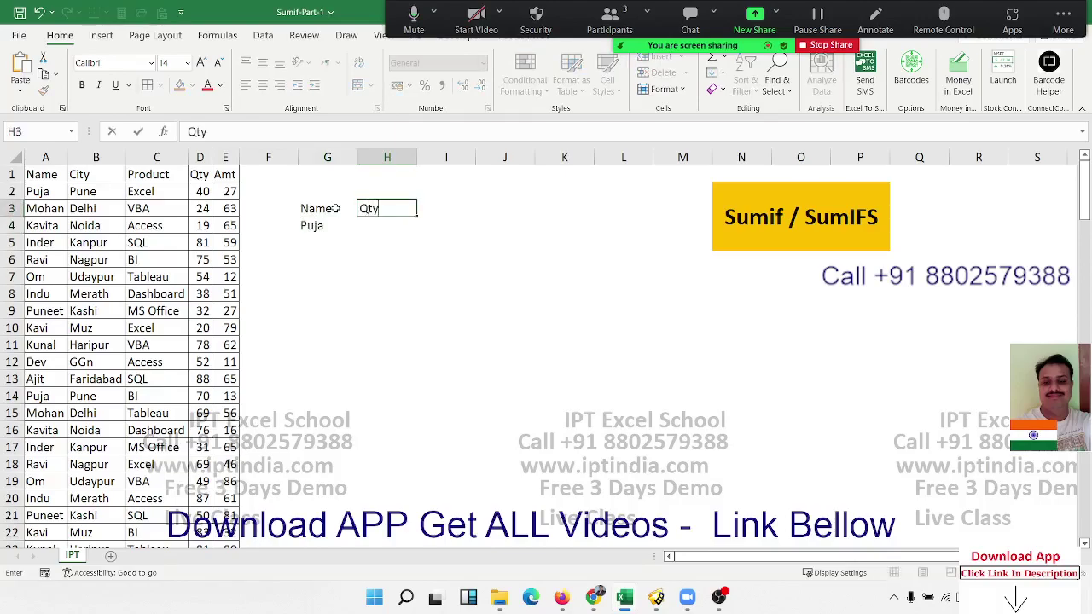
key("Return")
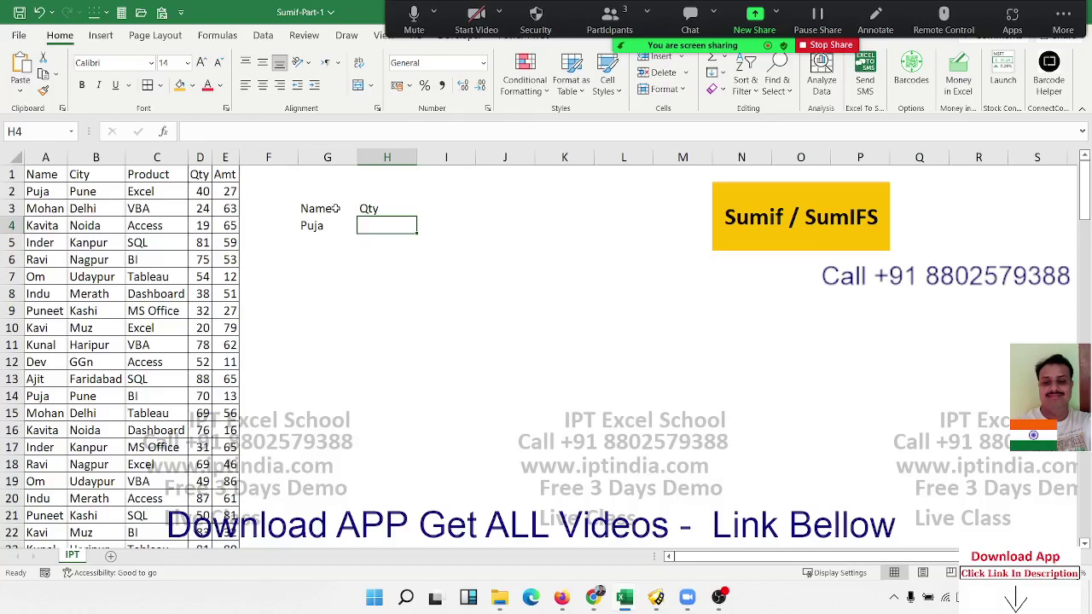
Step: Enter =SUMIF(A:A,G4,D:D) in H4 to total Puja's quantity, giving 622
type("=su")
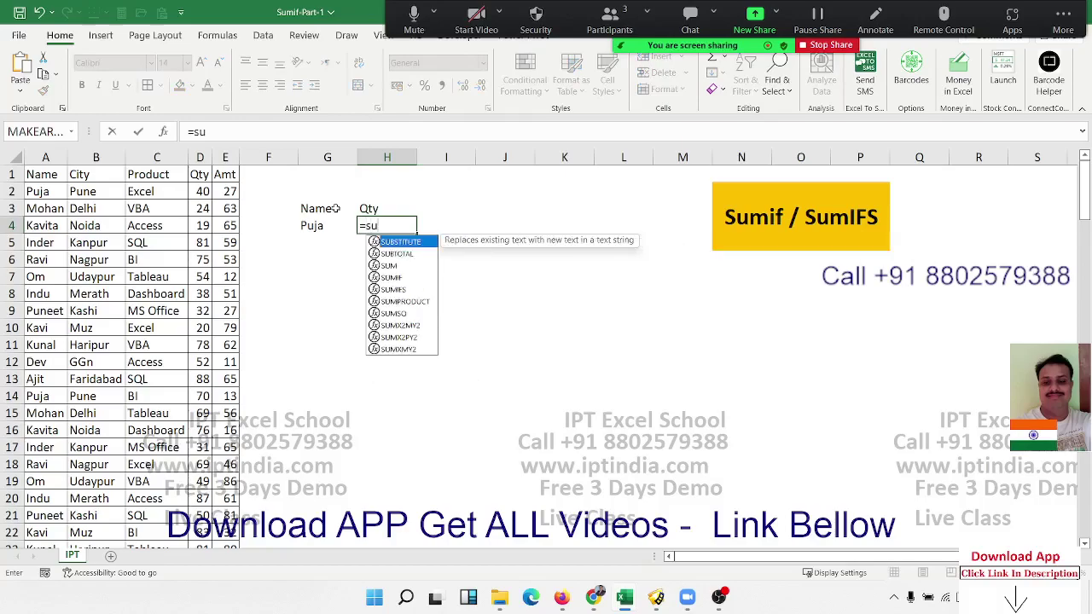
type("m")
key("Down")
key("Tab")
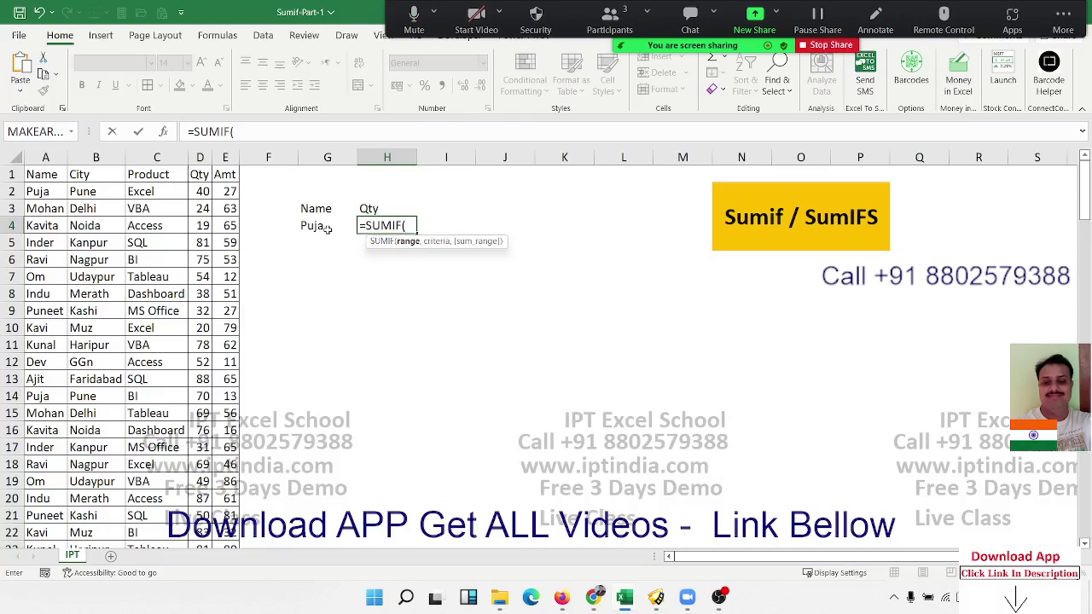
left_click(30, 157)
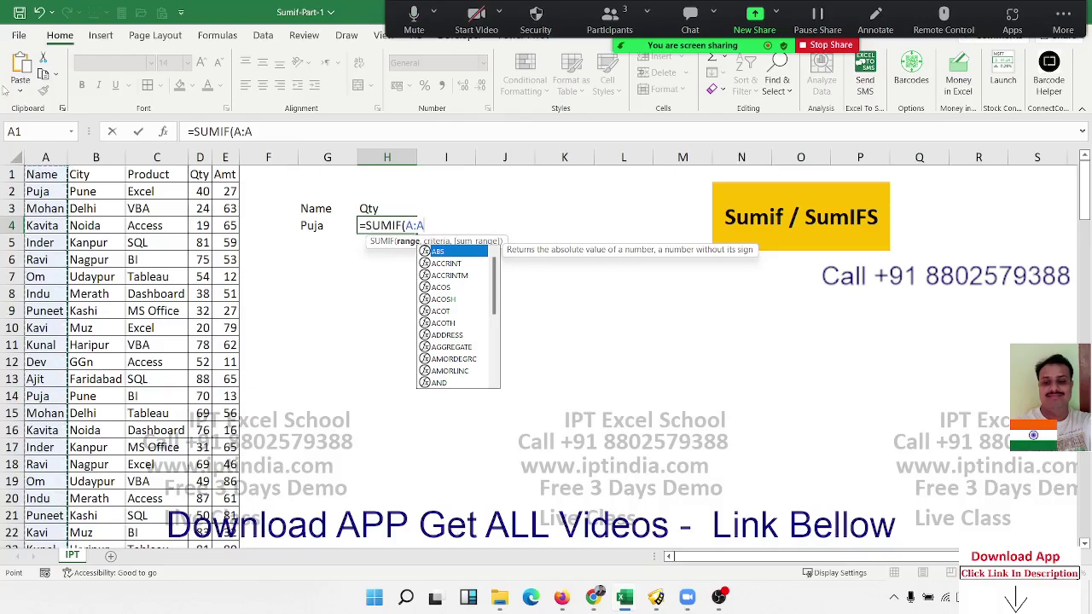
type(",")
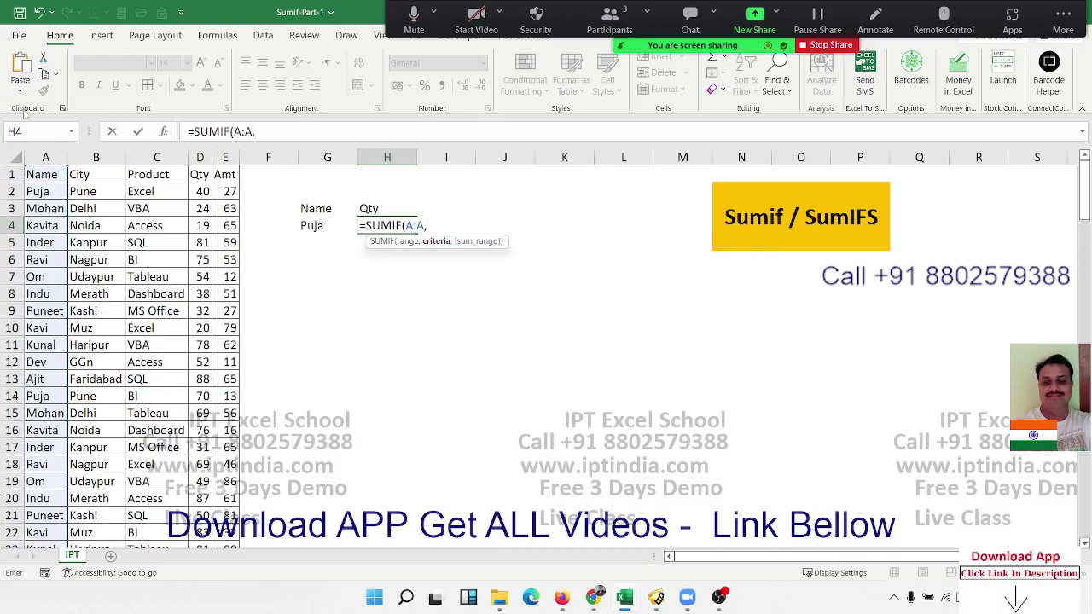
left_click(318, 227)
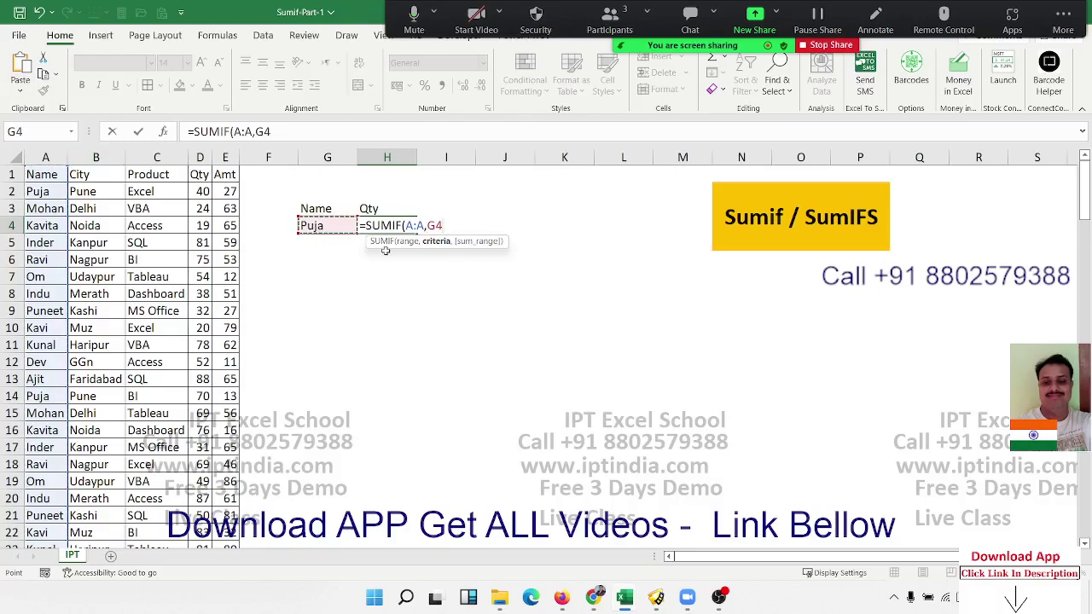
type(",")
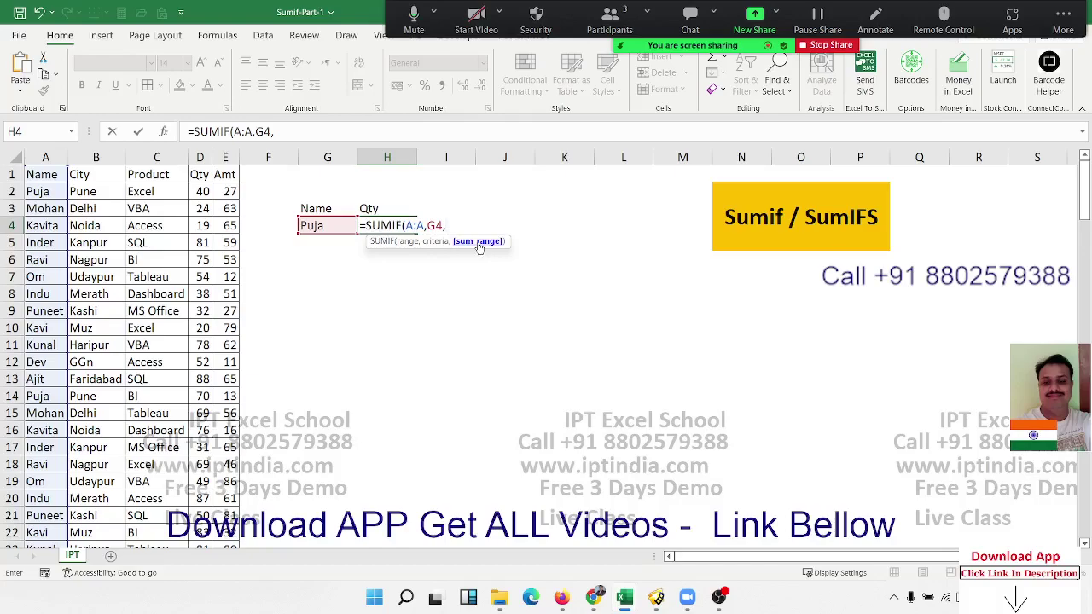
left_click(196, 157)
key("Return")
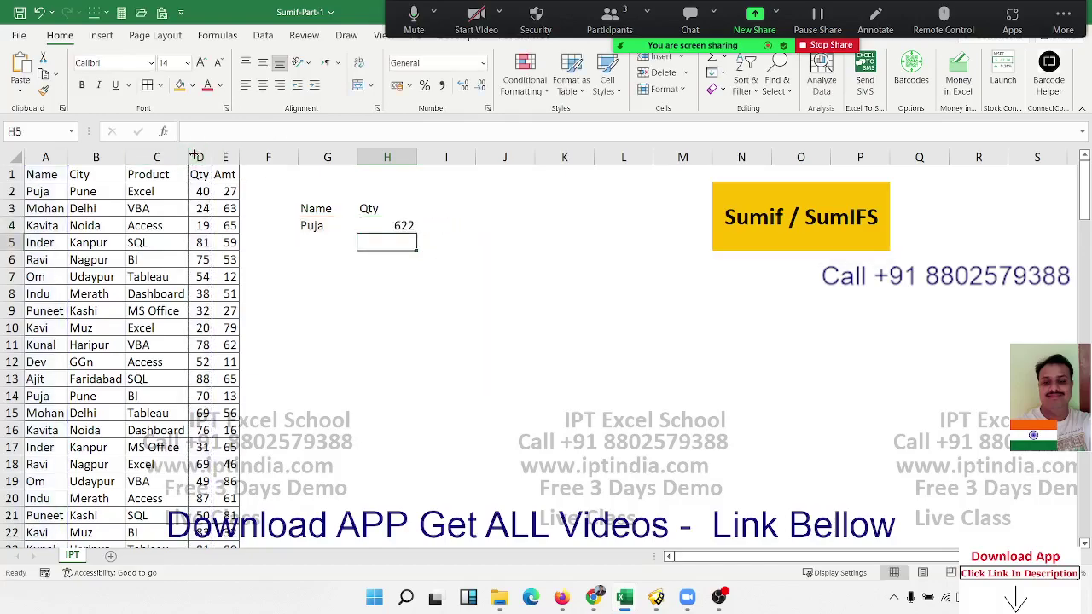
key("Up")
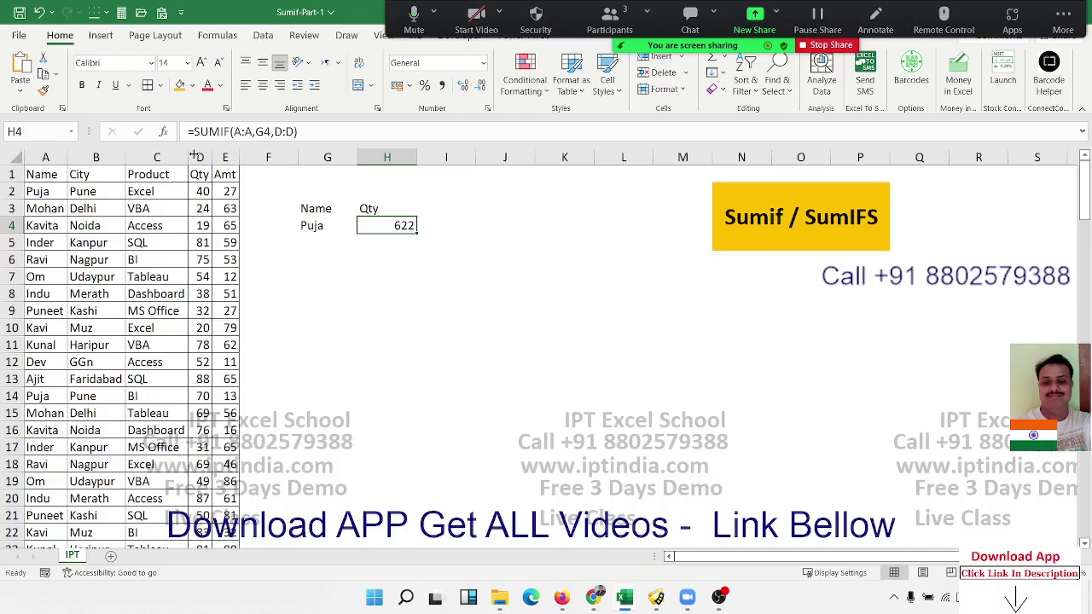
key("Down")
key("Left")
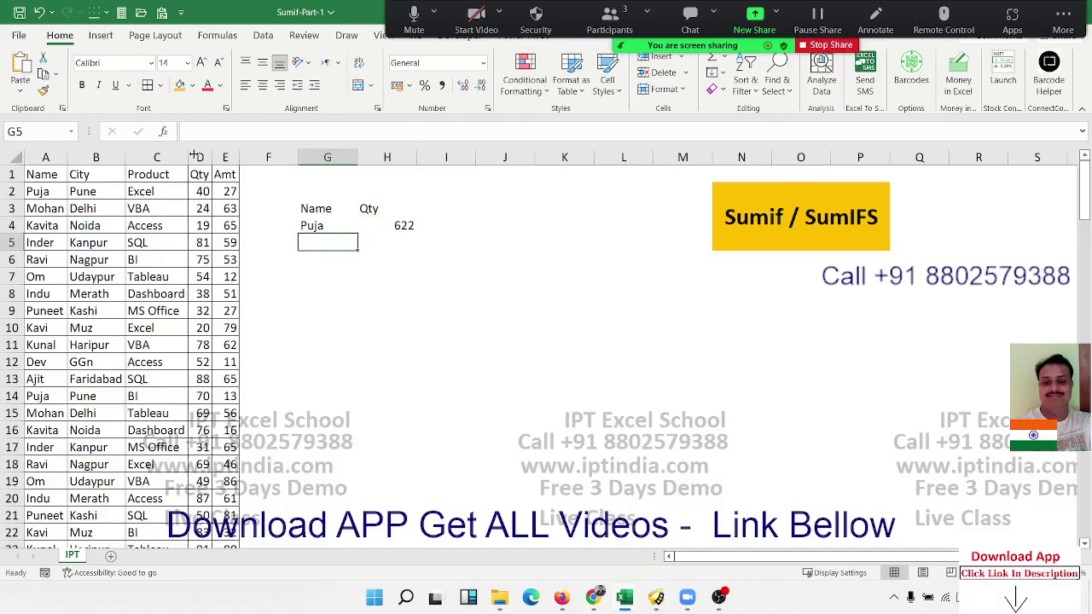
Step: Put Om in G5 and enter =SUMIF(A:A,G5,D:D) in H5, returning 470
type("Om")
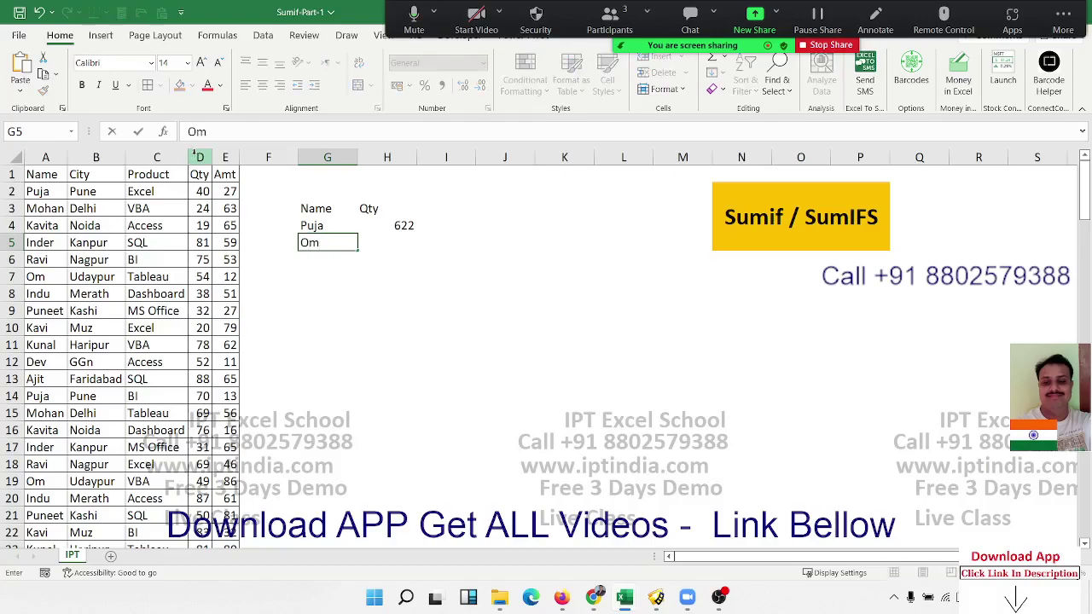
key("Tab")
type("=sum")
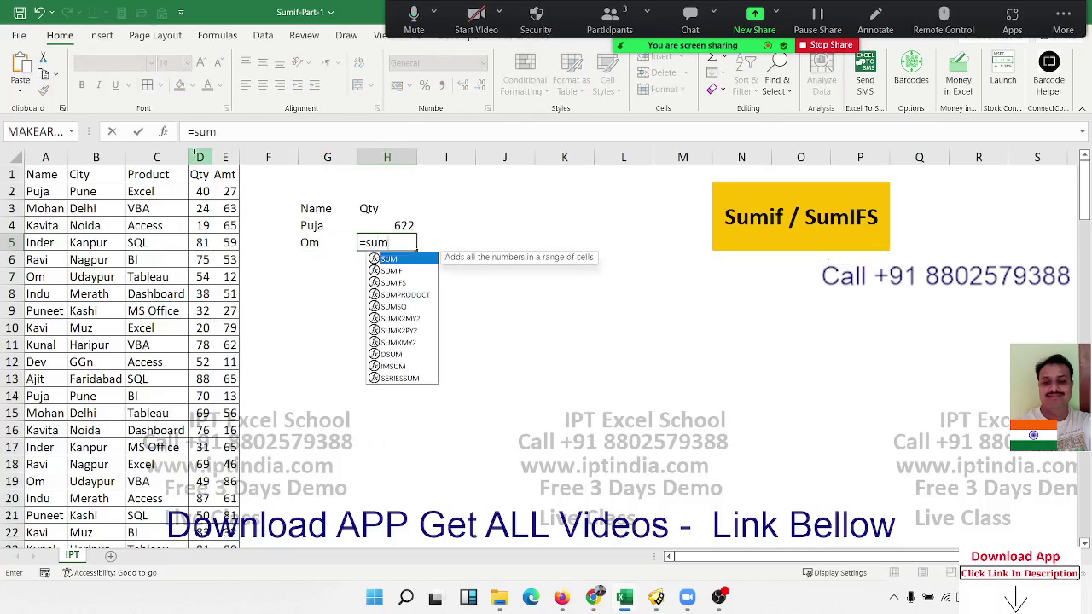
key("Down")
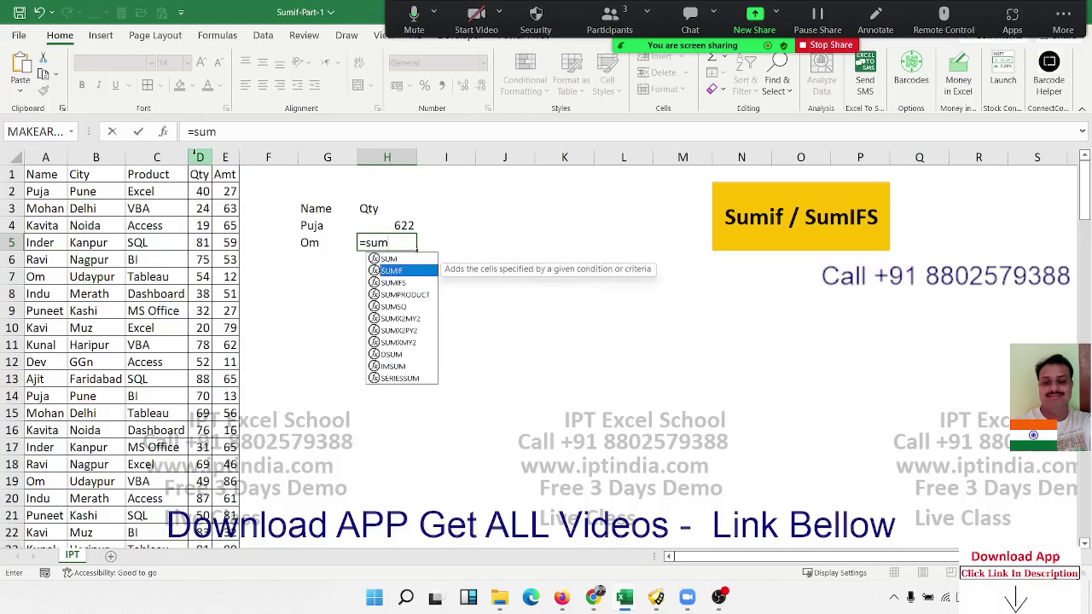
key("Tab")
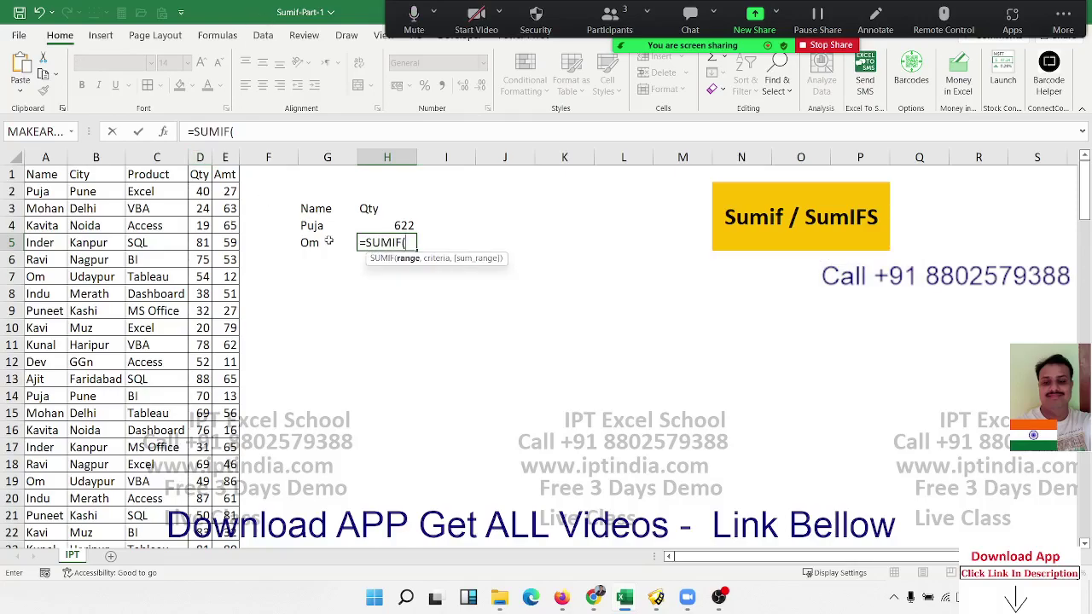
left_click(47, 158)
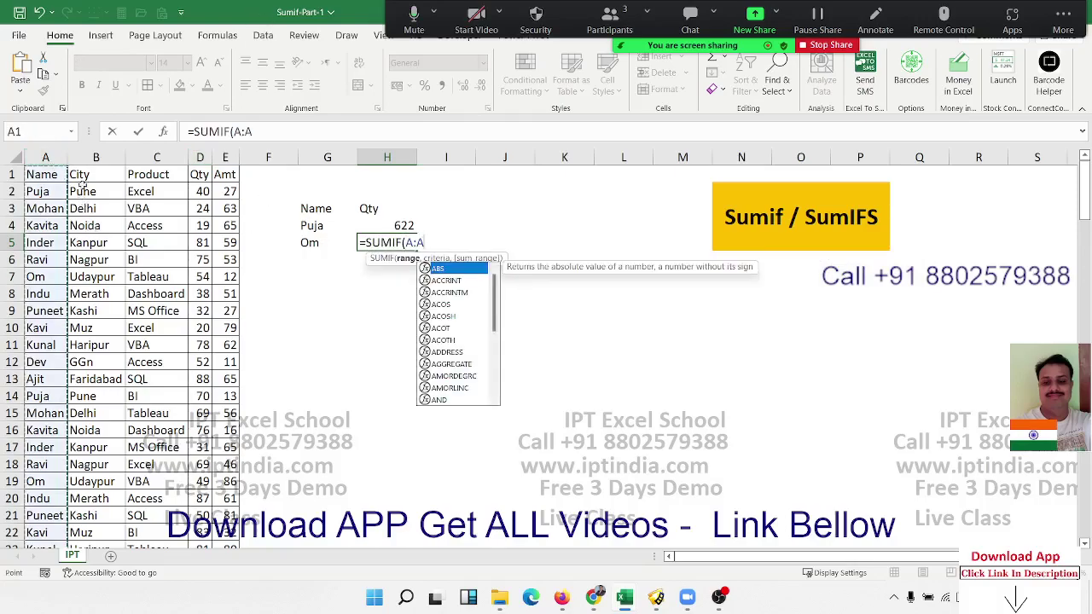
type(",")
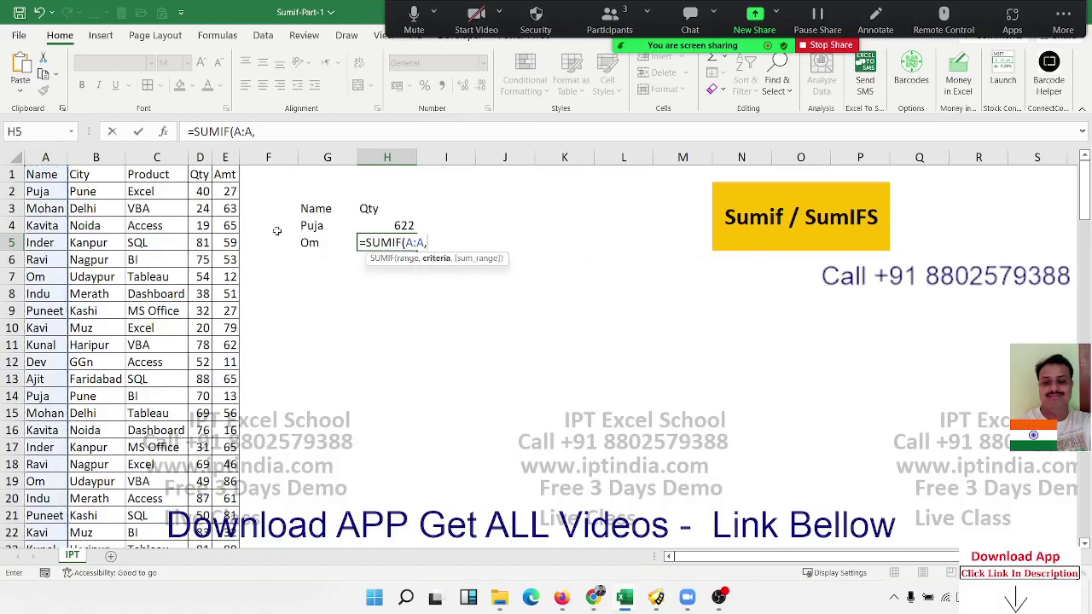
left_click(312, 242)
type(",")
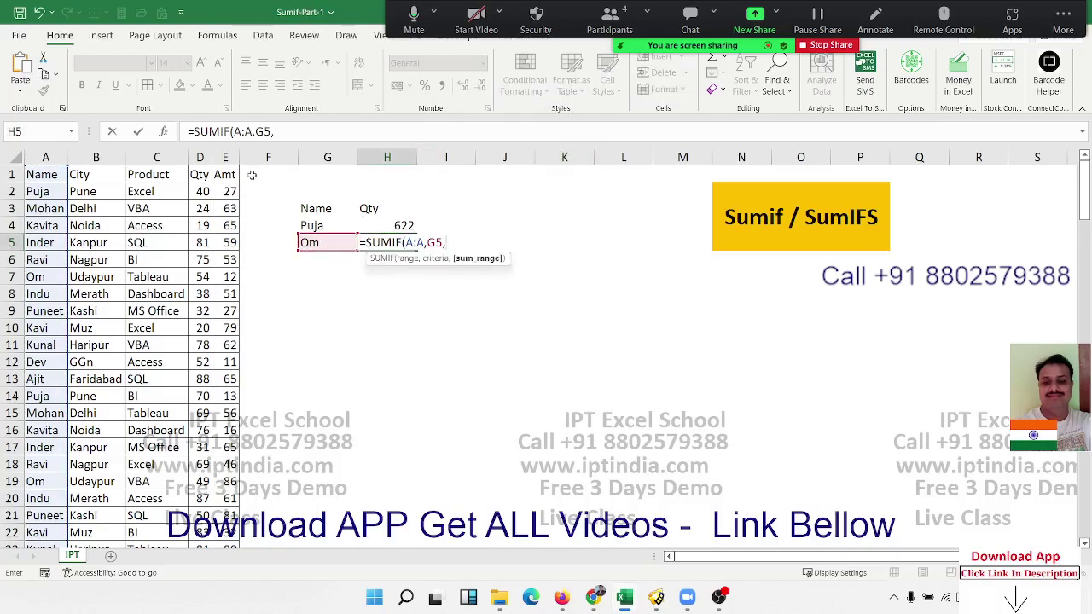
left_click(199, 157)
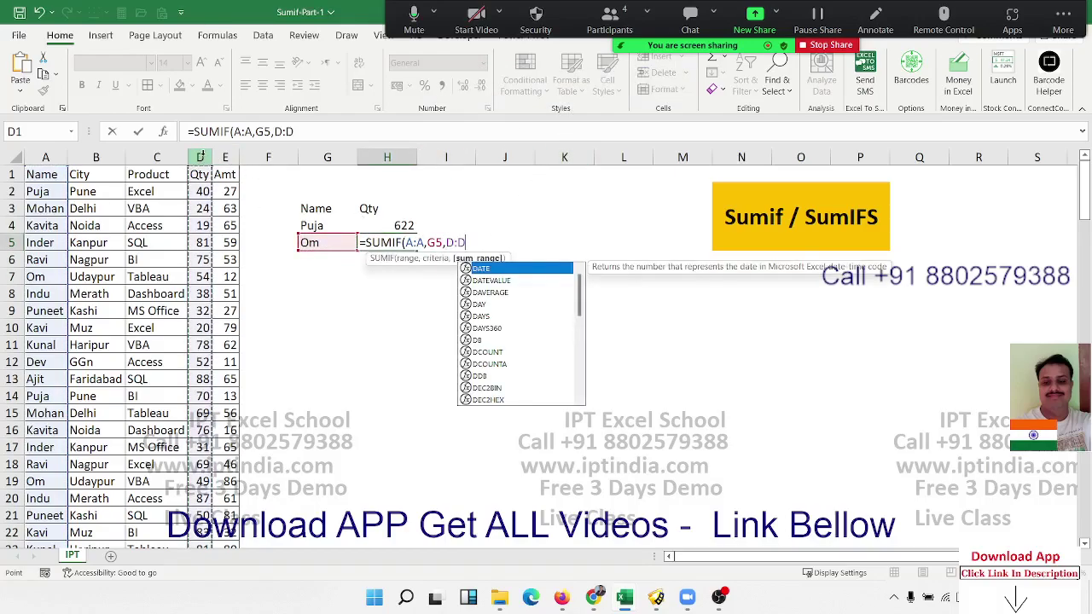
key("Return")
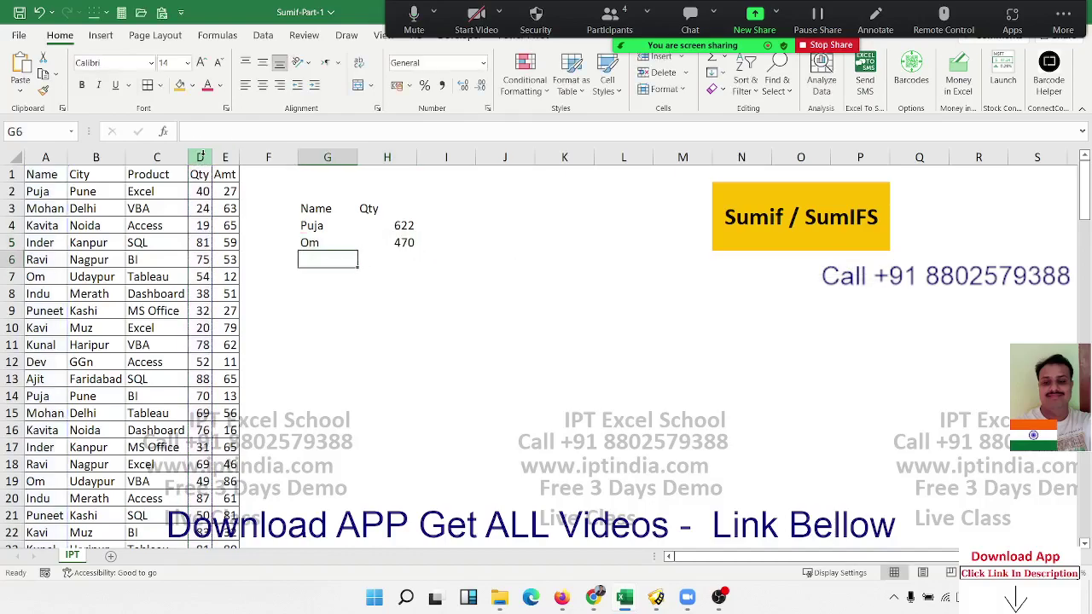
left_click(46, 259)
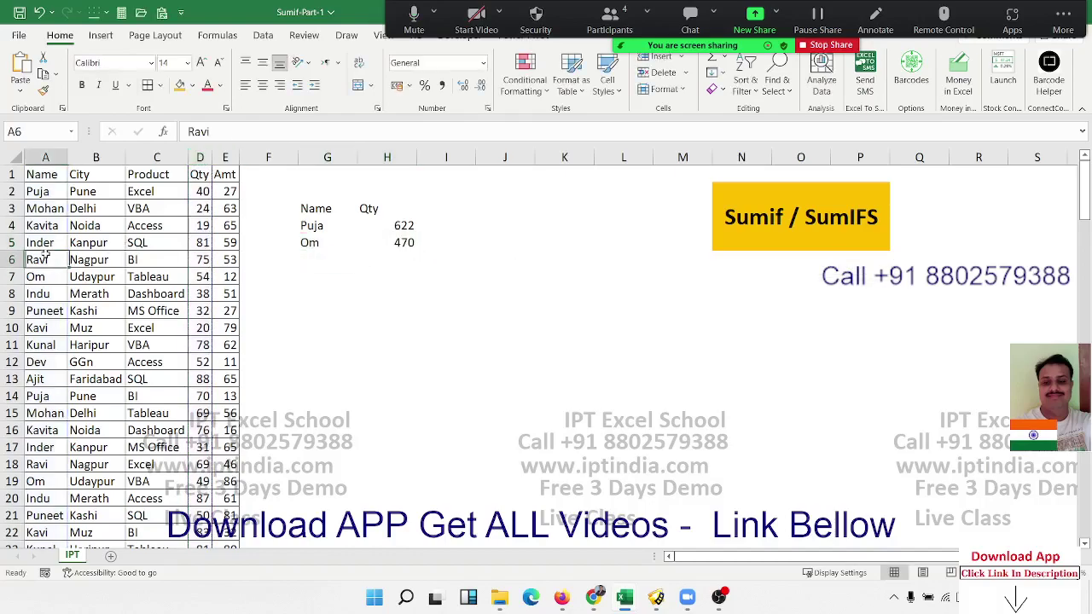
Step: Copy the whole Name column A into column J
left_click(38, 173)
left_click(44, 158)
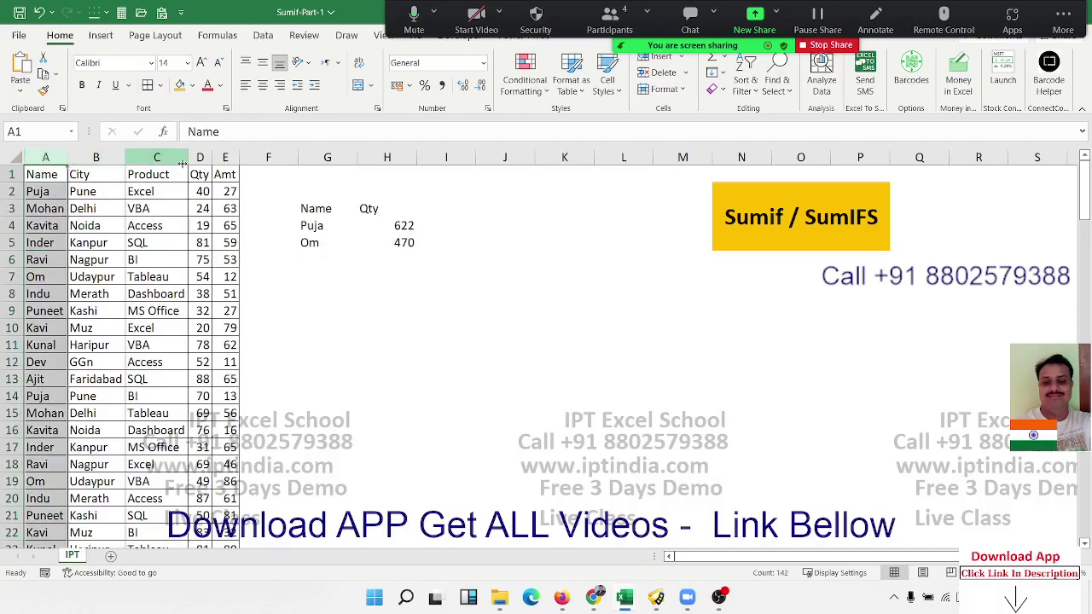
key("ctrl+c")
left_click(493, 175)
key("ctrl+v")
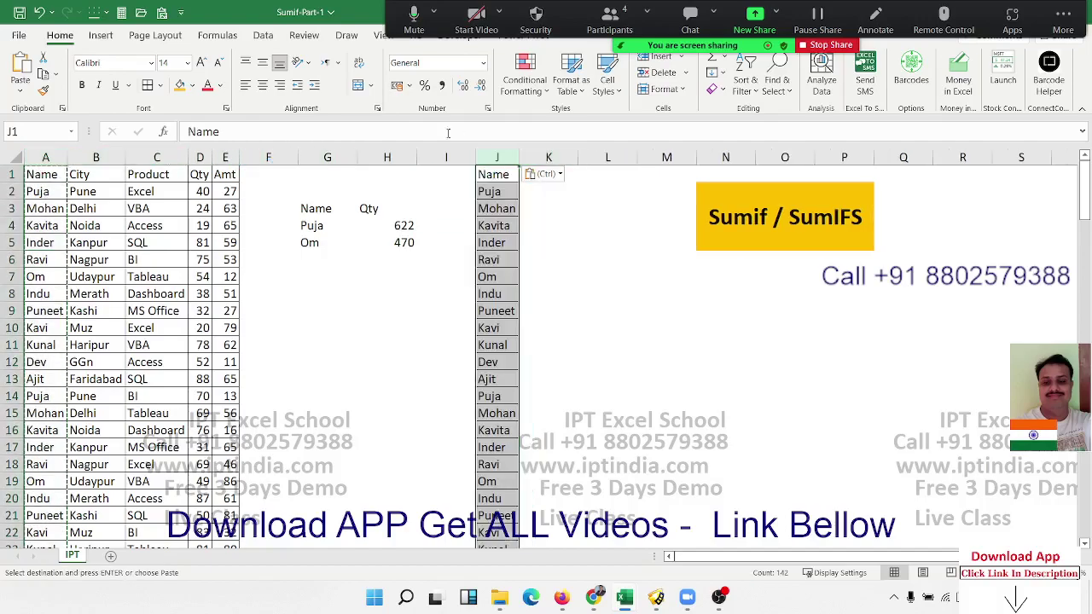
Step: Remove duplicates from column J, leaving 13 unique names
left_click(270, 36)
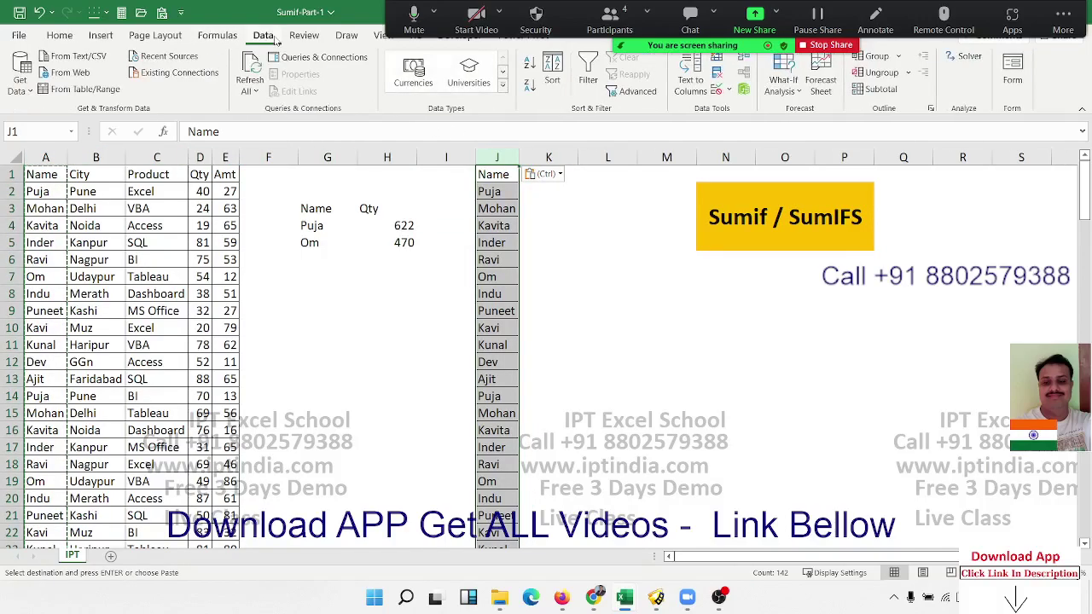
left_click(717, 85)
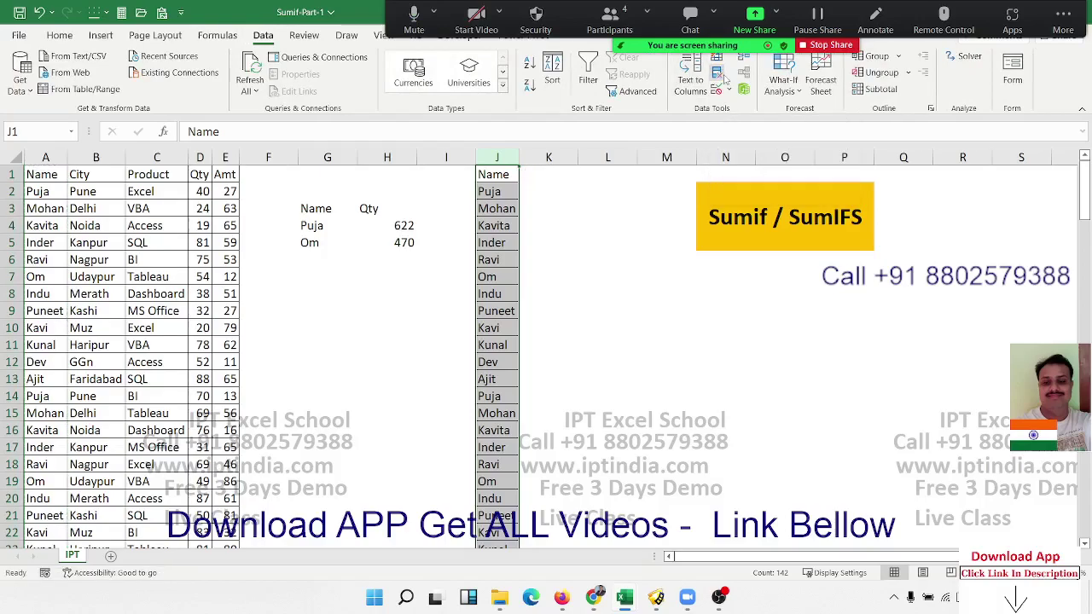
left_click(290, 484)
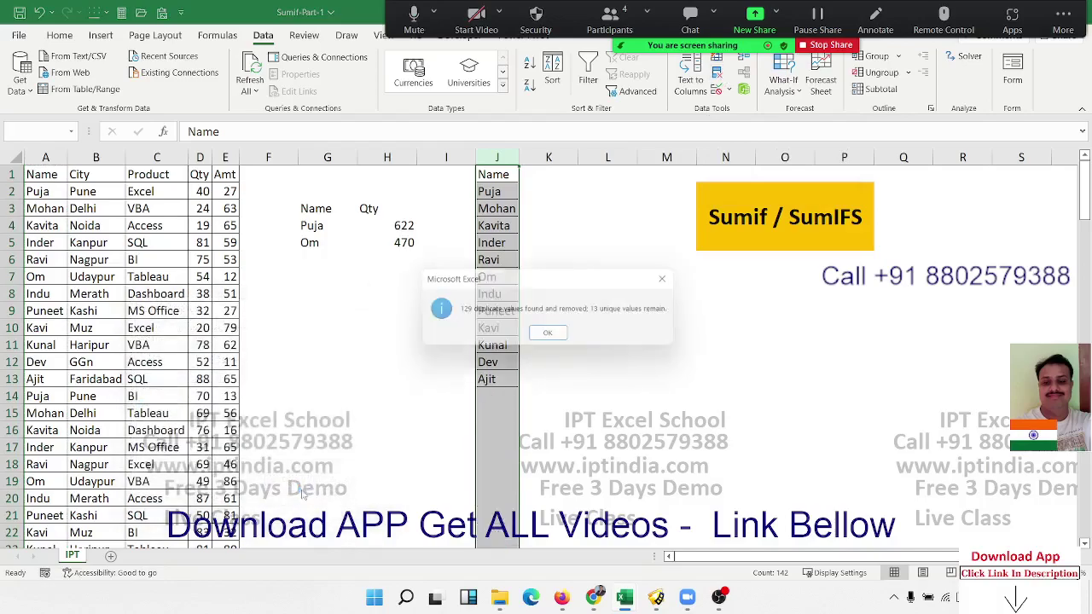
left_click(553, 336)
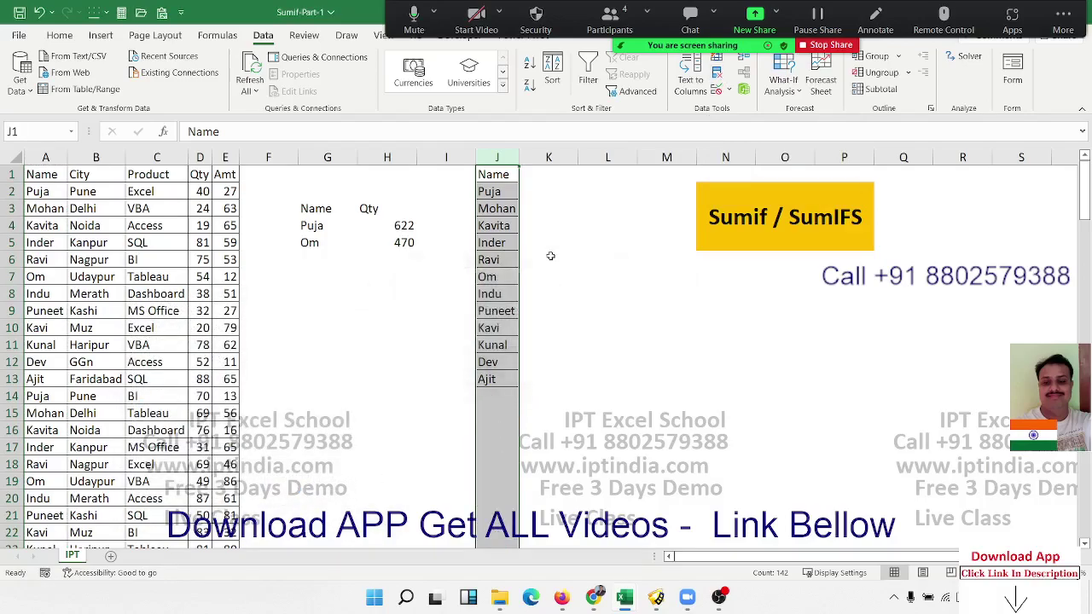
left_click(539, 181)
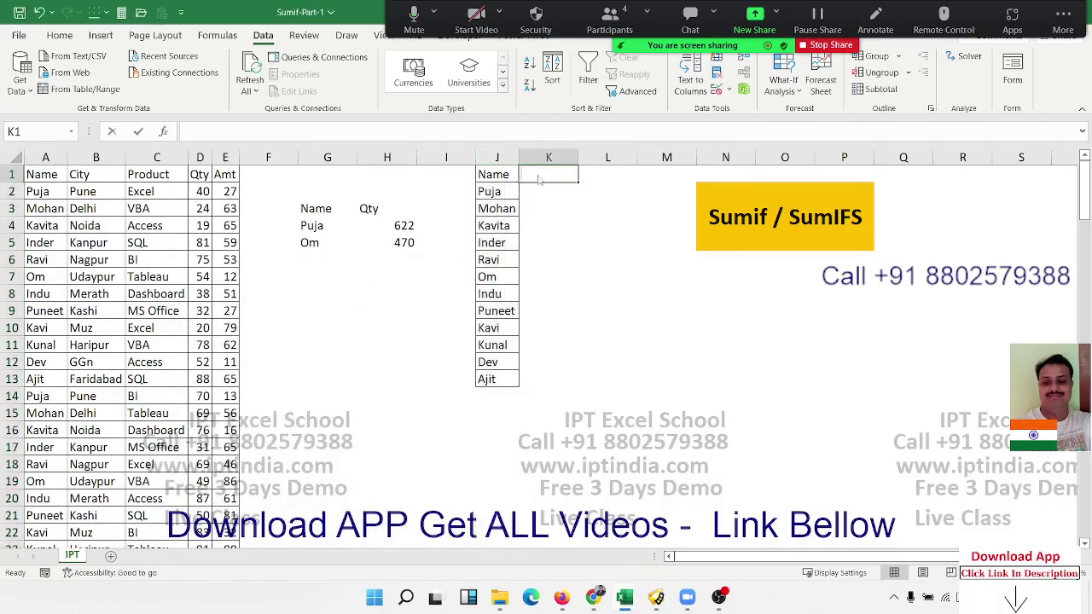
Step: Add a Sales header in K1 and enter =SUMIF(A:A,J2,D:D) in K2
type("Sales")
key("Return")
type("=s")
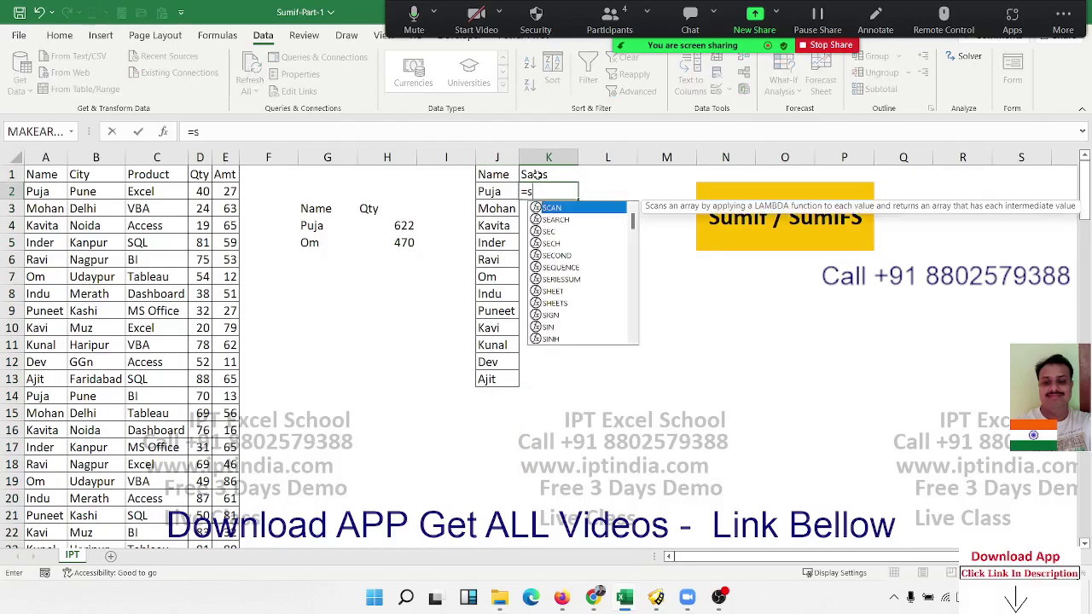
type("um")
key("Down")
key("Tab")
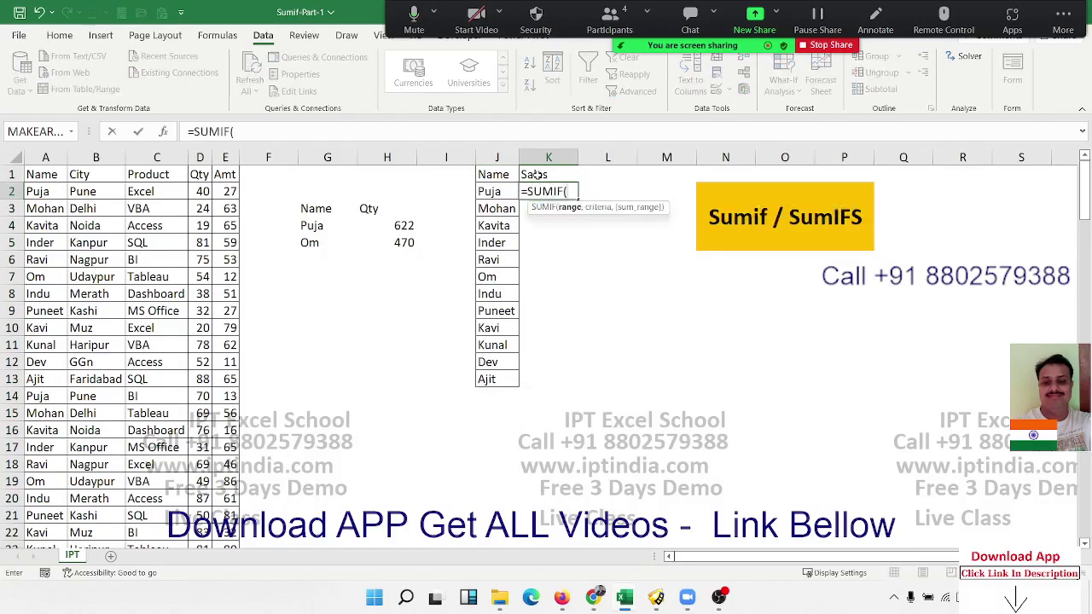
left_click(56, 161)
type(",")
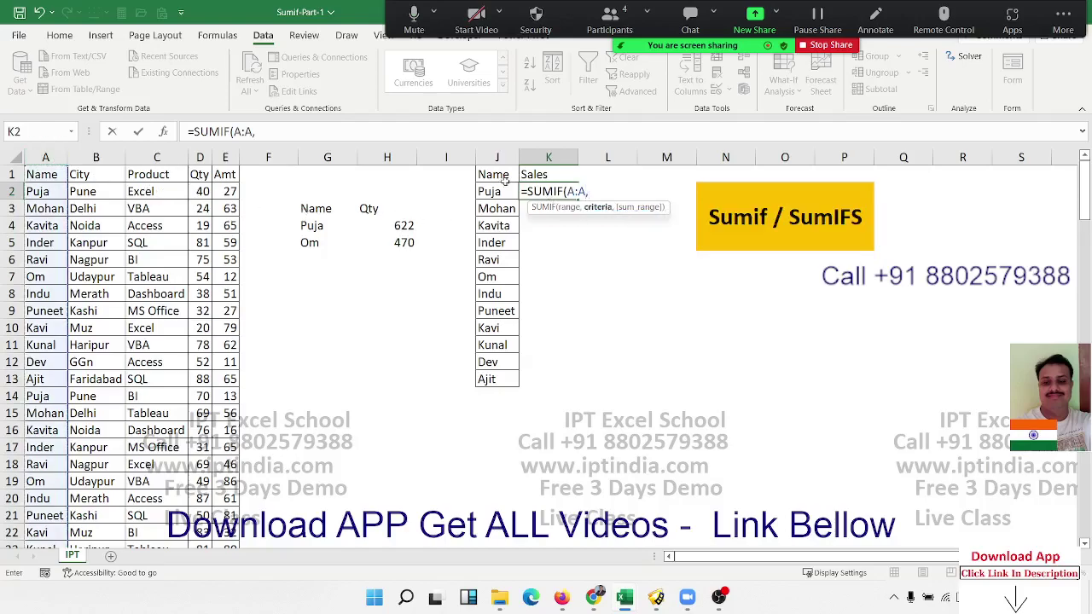
left_click(492, 192)
type(",")
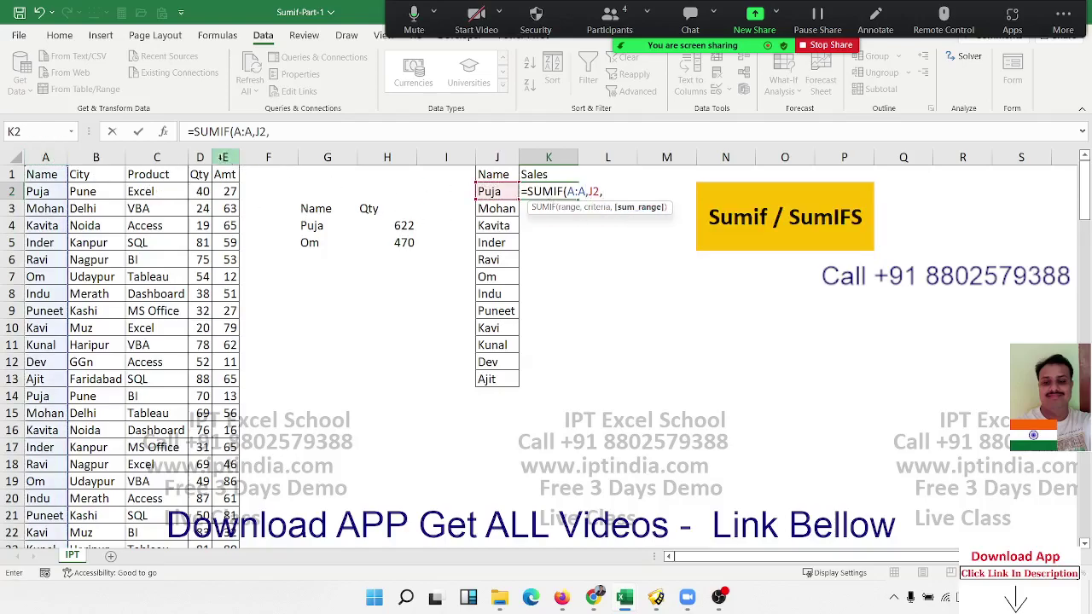
left_click(202, 157)
key("Return")
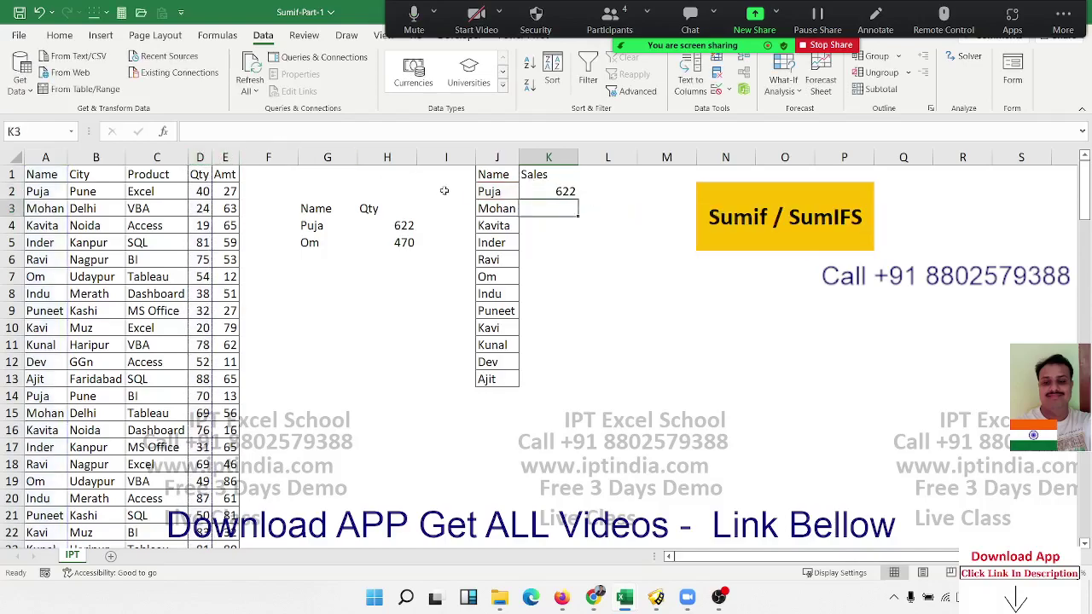
Step: Fill the SUMIF formula down to K13 and select the J1:K13 summary
left_click(550, 191)
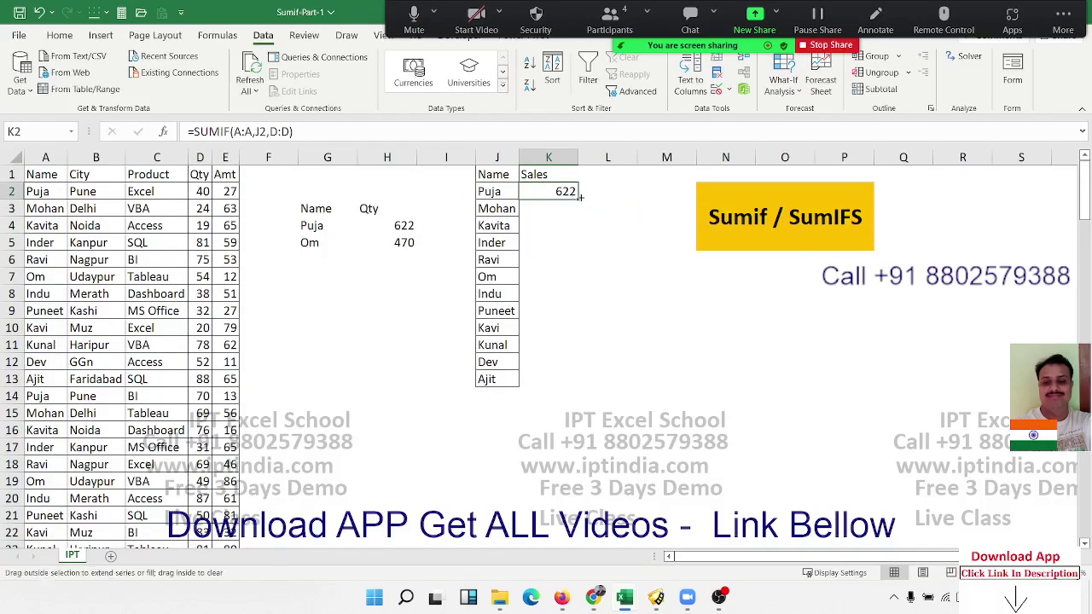
double_click(578, 199)
left_click(502, 176)
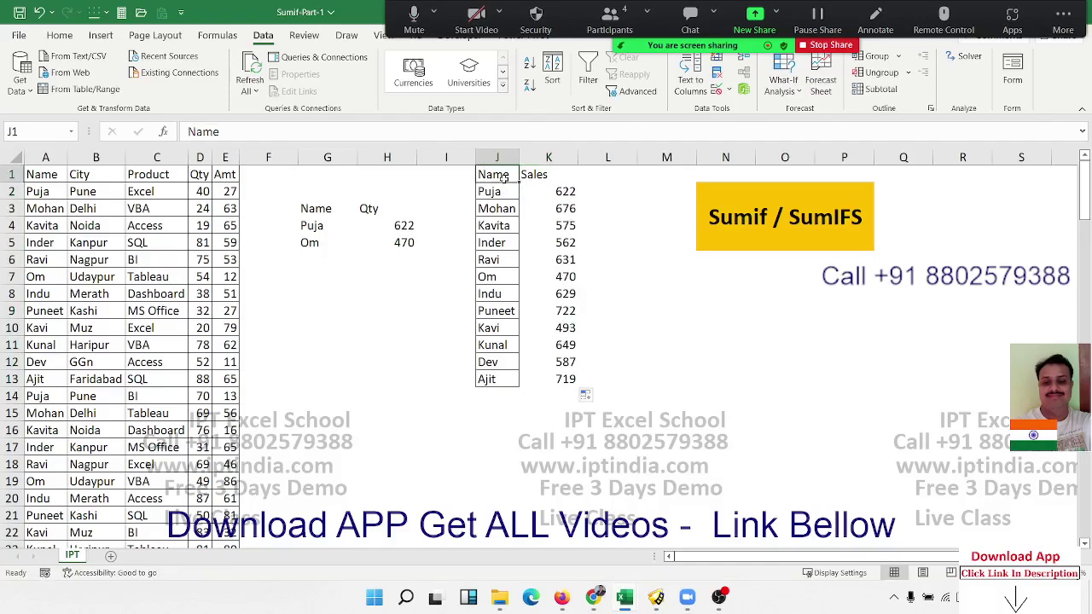
key("ctrl+shift+Down")
key("ctrl+shift+Right")
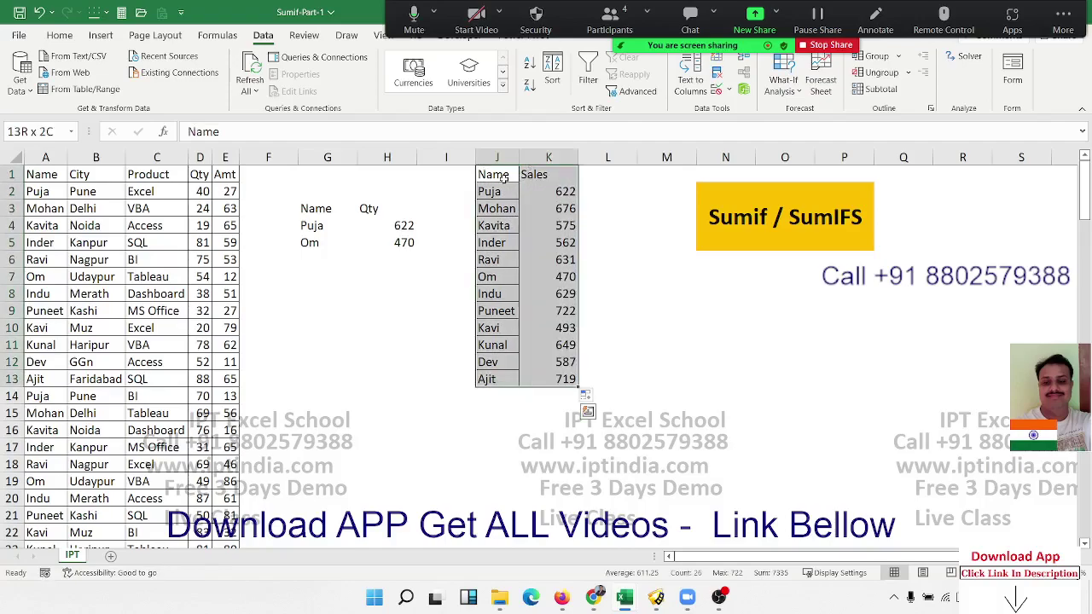
left_click(60, 35)
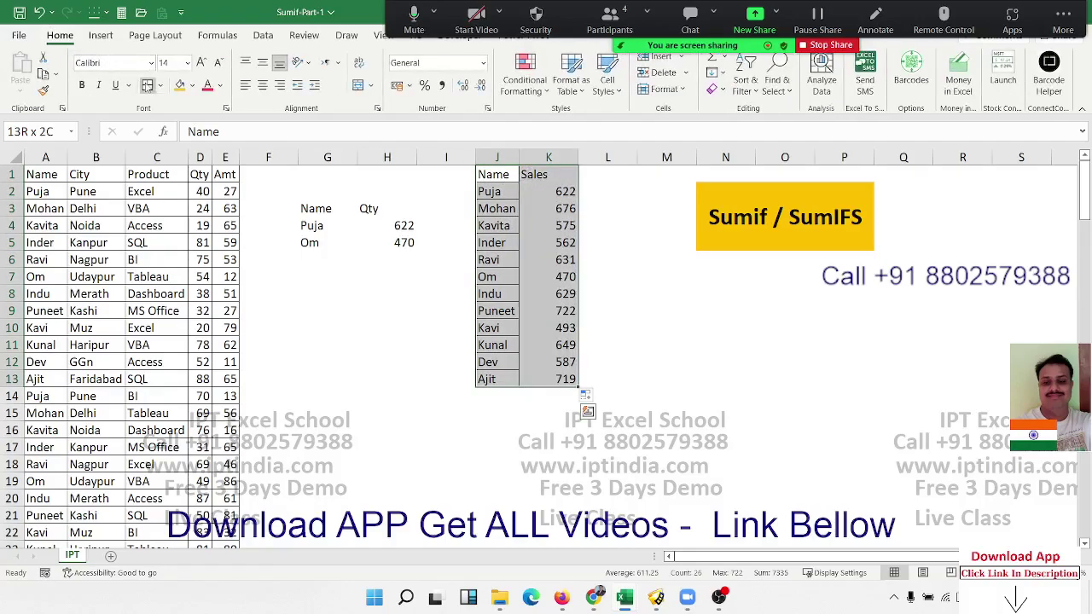
Step: Add a bold Total row in J14:K14 with =SUM(K2:K13) giving 7335
left_click(483, 390)
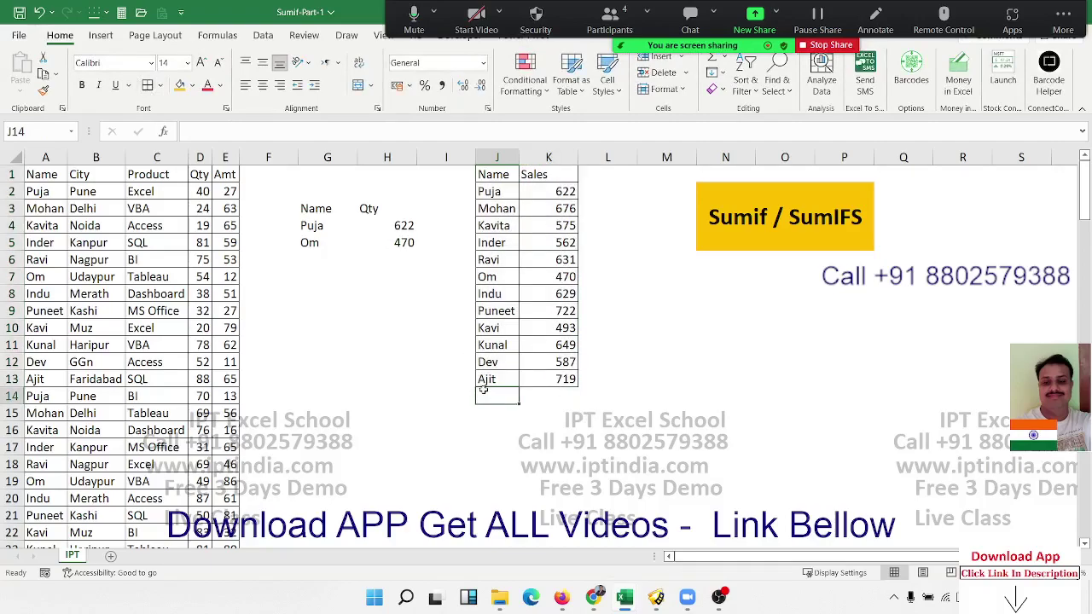
type("Total")
key("Tab")
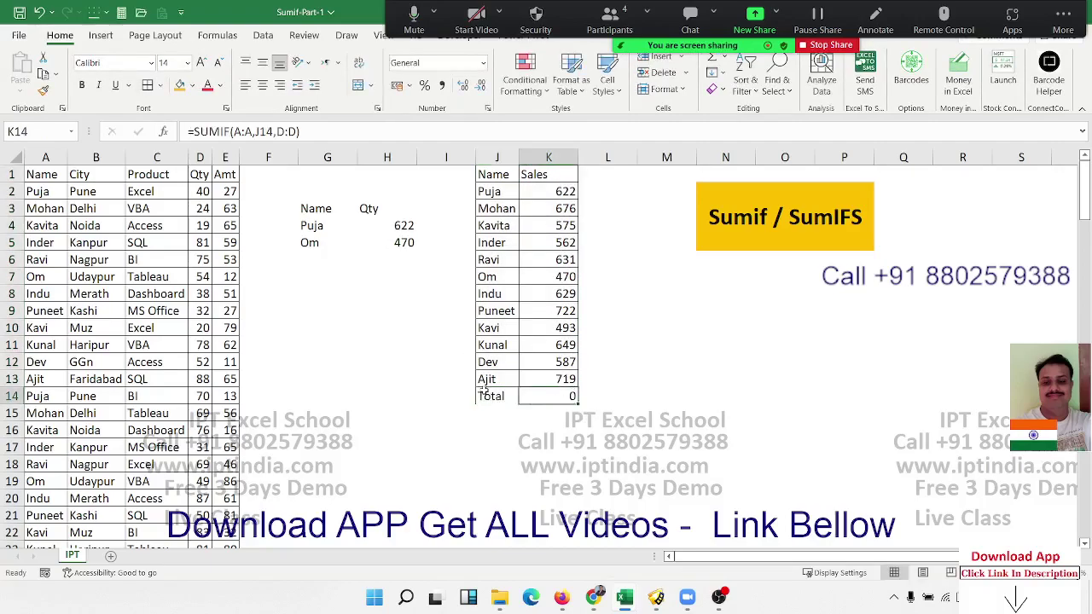
key("alt+equal")
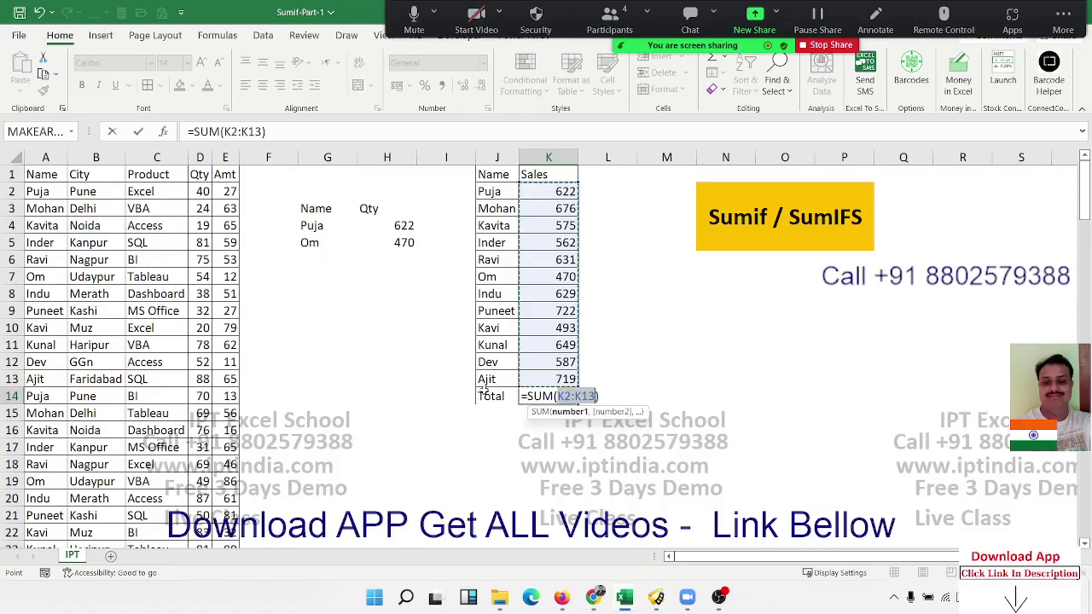
key("Return")
key("Up")
key("shift+Right")
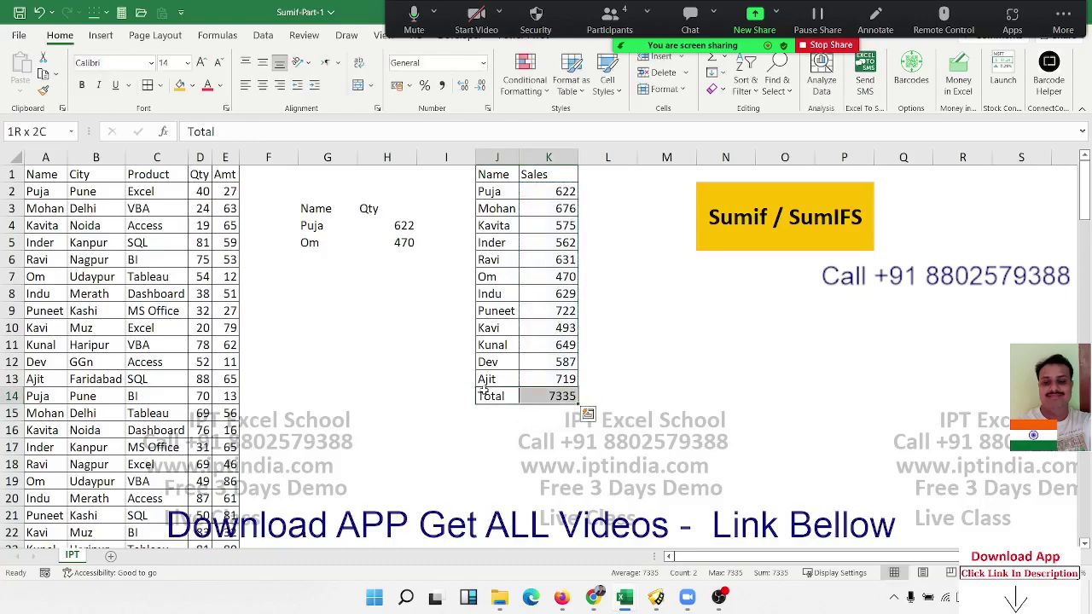
key("ctrl+b")
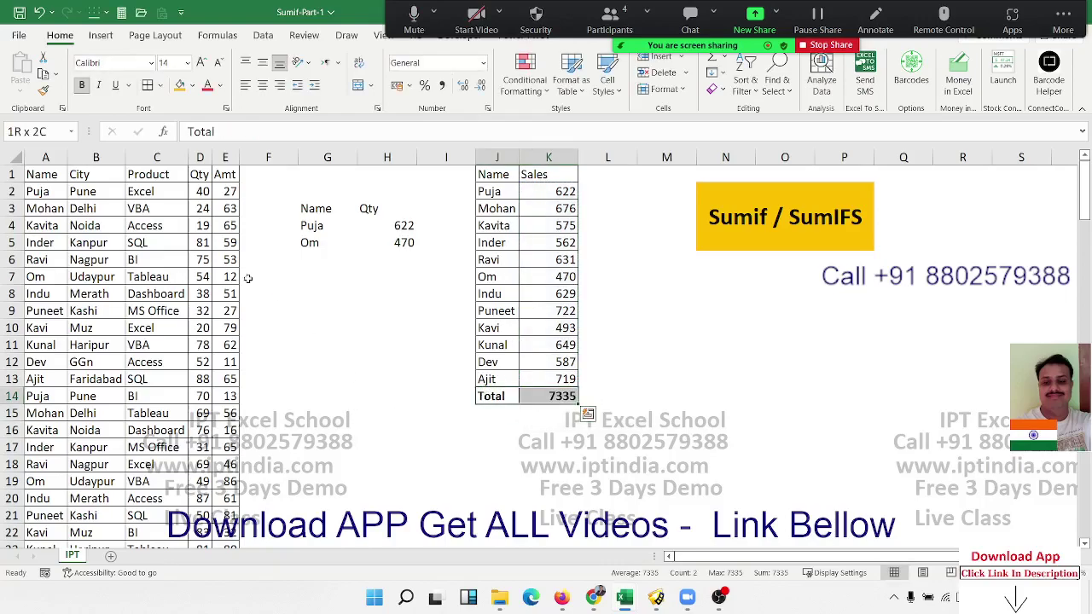
Step: Change Kavita's Qty in D4 to 90 and verify her updated Sales in K4
left_click(44, 237)
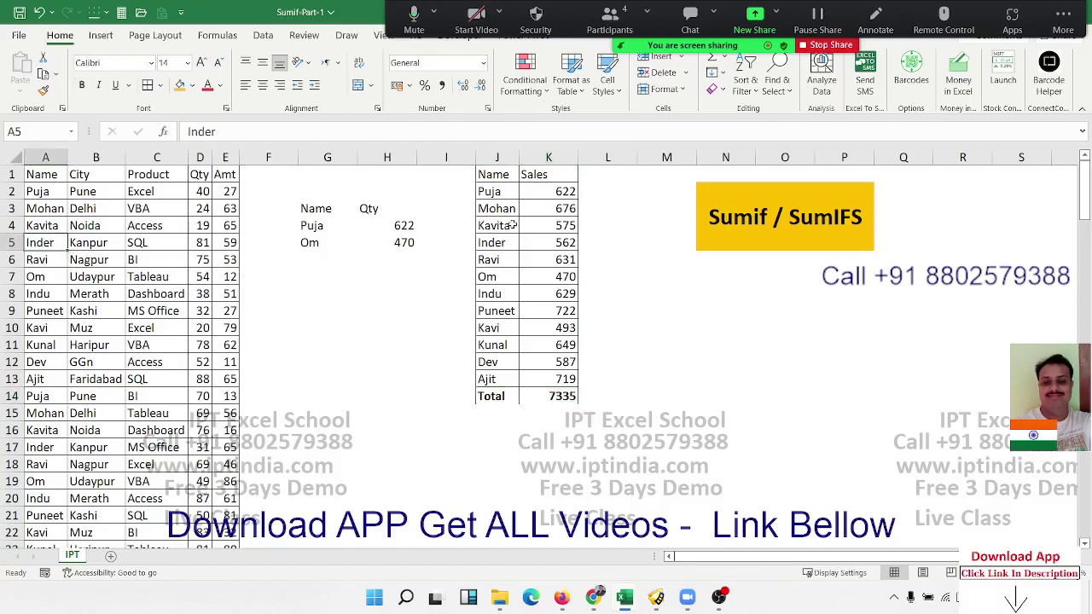
key("Up")
left_click(543, 225)
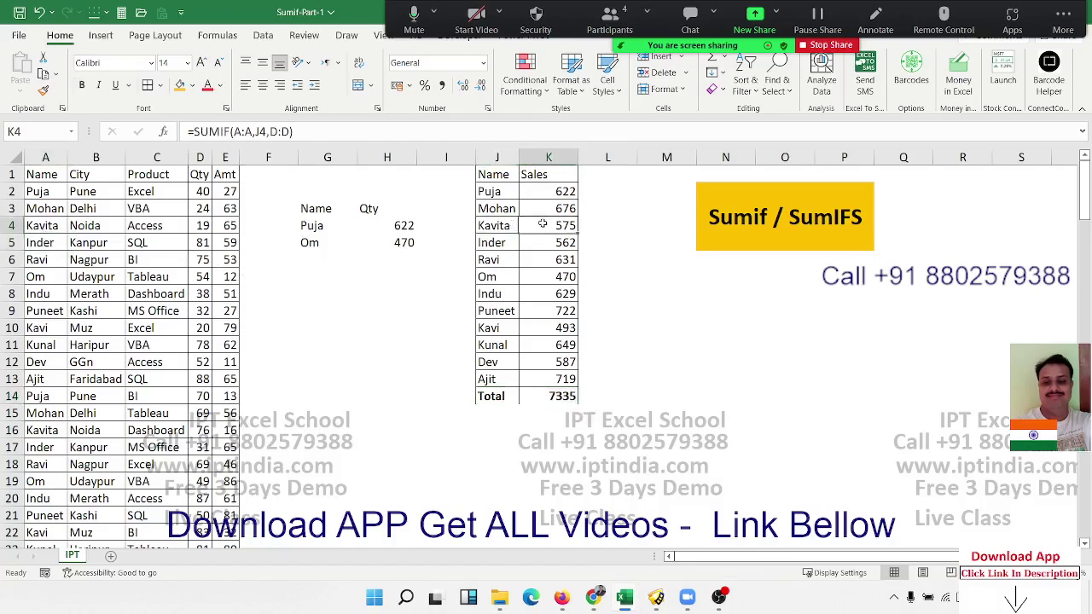
left_click(201, 227)
type("90")
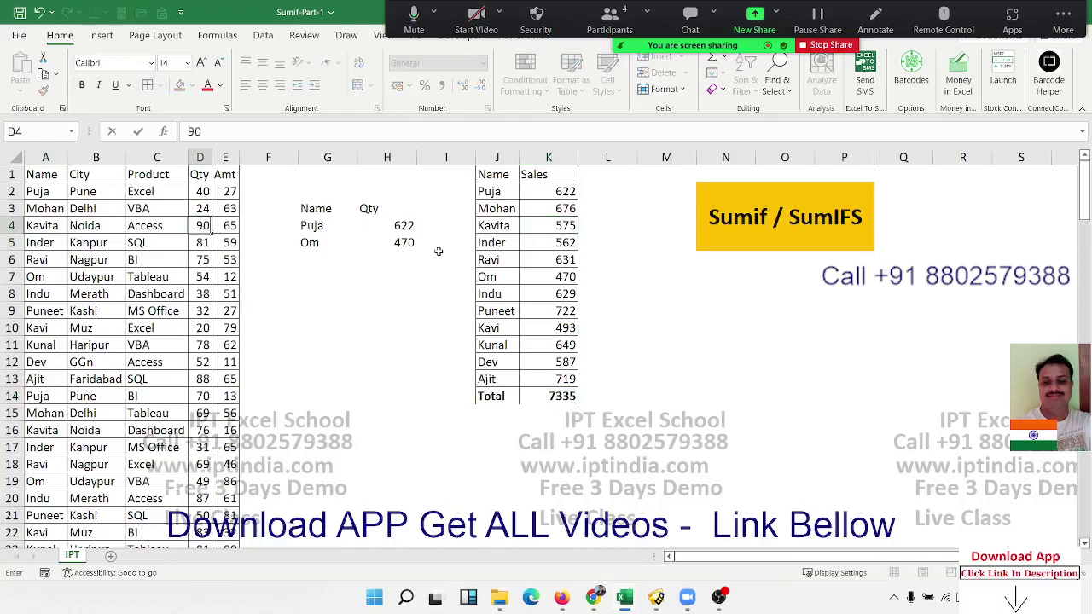
key("Return")
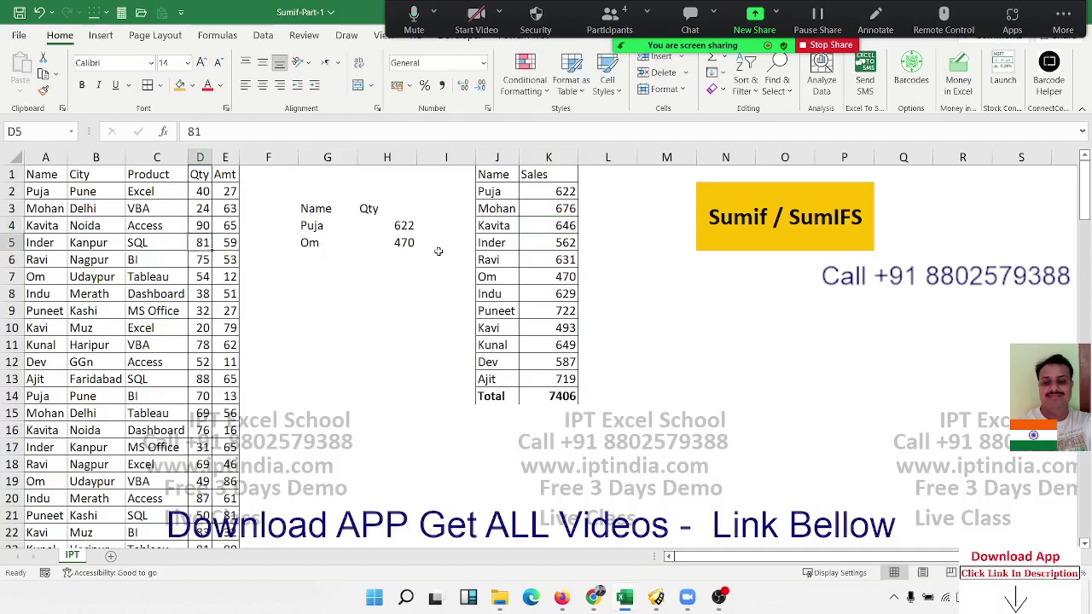
left_click(534, 227)
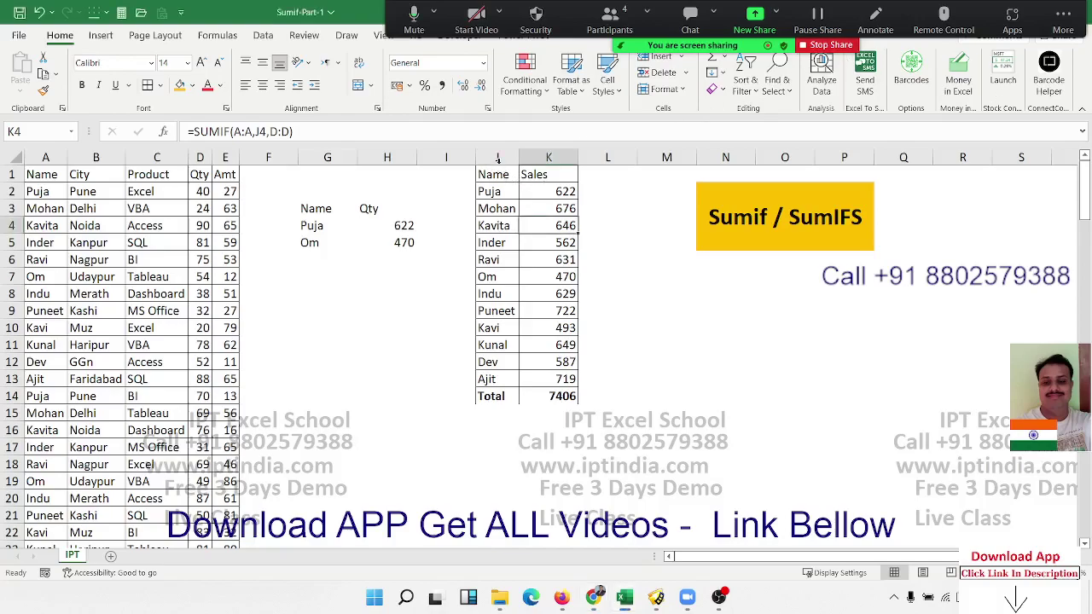
Step: Delete columns J and K's contents, then Clear All to strip their fill and borders
left_click_drag(498, 159, 530, 157)
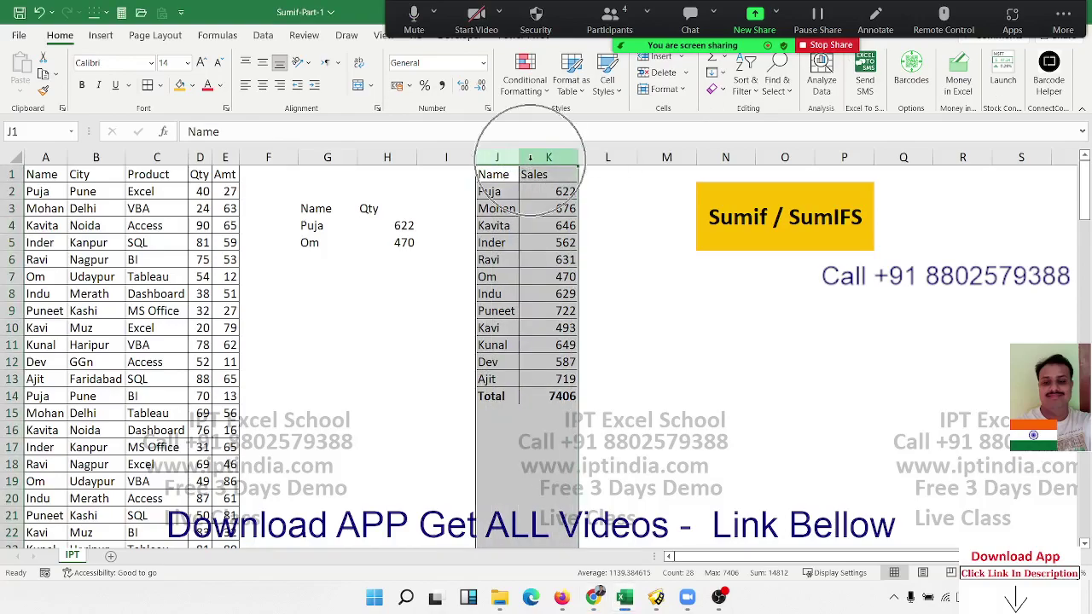
key("Delete")
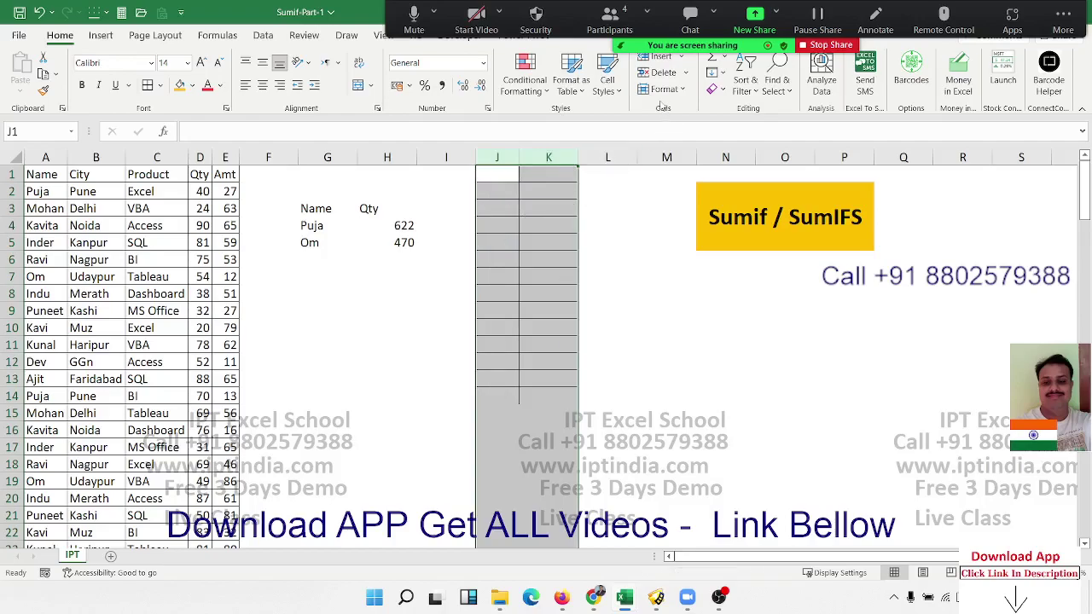
left_click(722, 92)
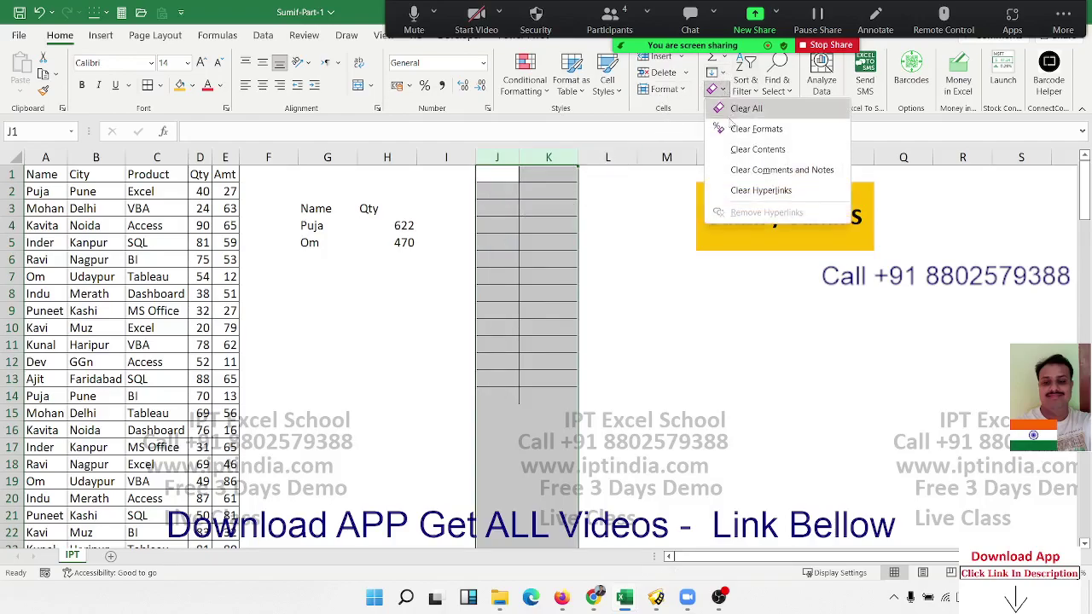
left_click(745, 109)
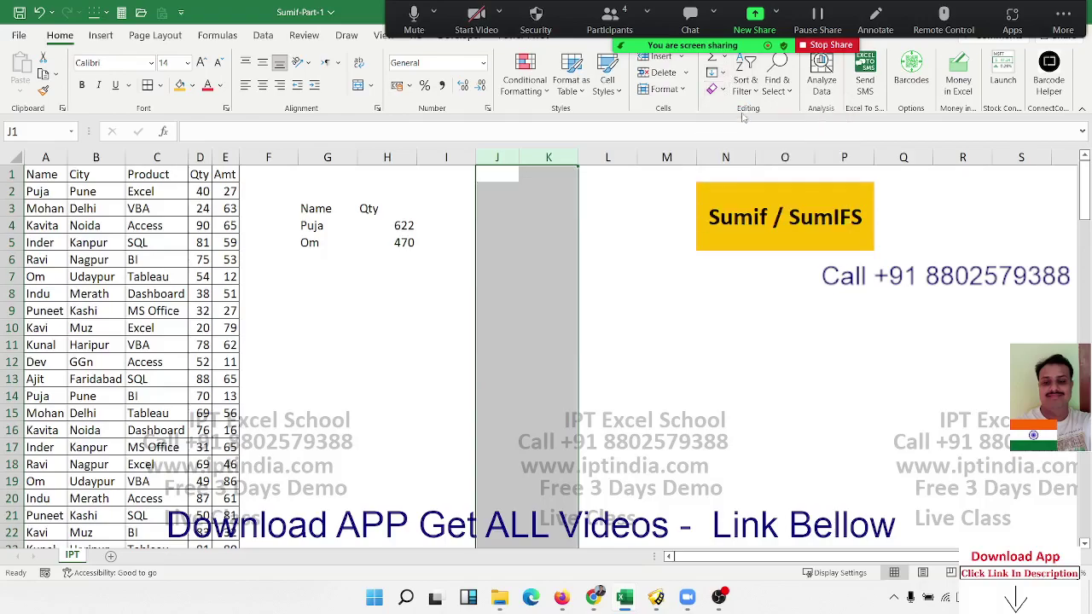
left_click(392, 324)
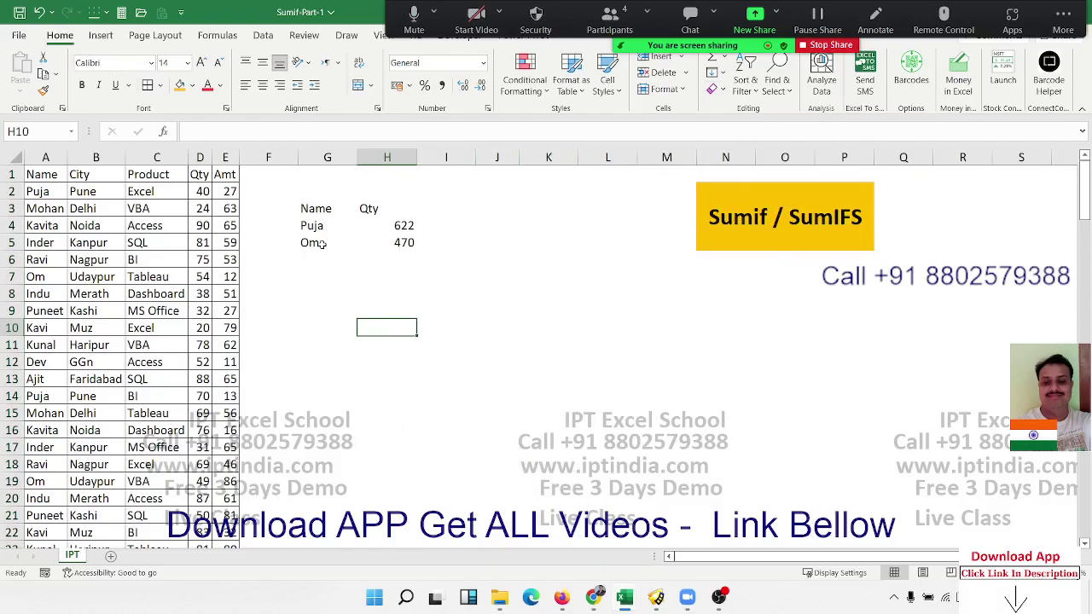
Step: Review the Name/Puja block and the Qty and Amt values in the source data
mouse_move(320, 213)
left_mouse_down()
mouse_move(315, 232)
mouse_move(359, 231)
left_mouse_up()
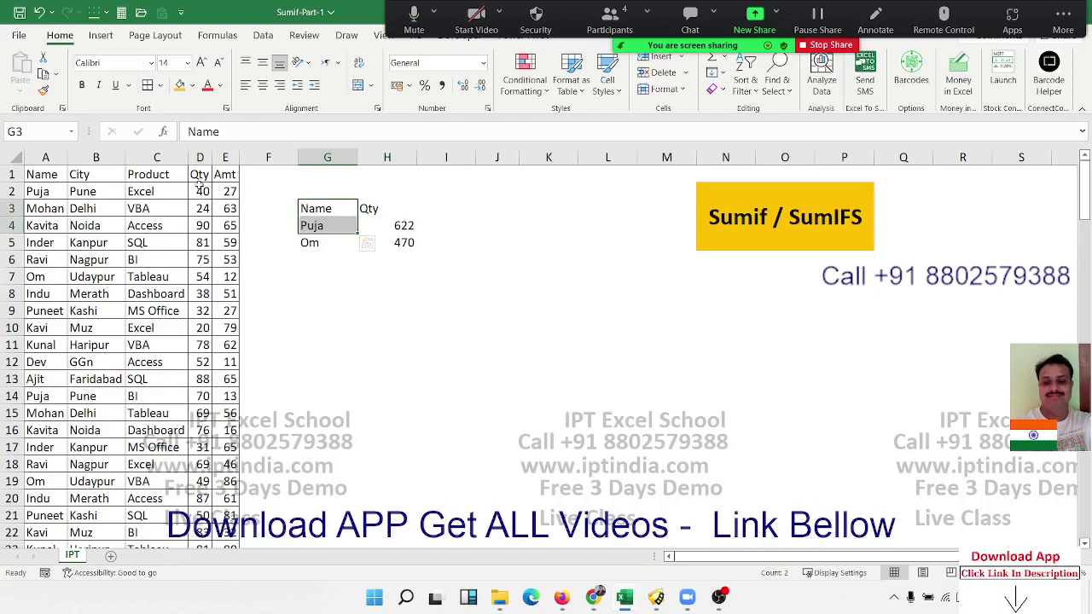
left_click_drag(201, 191, 200, 265)
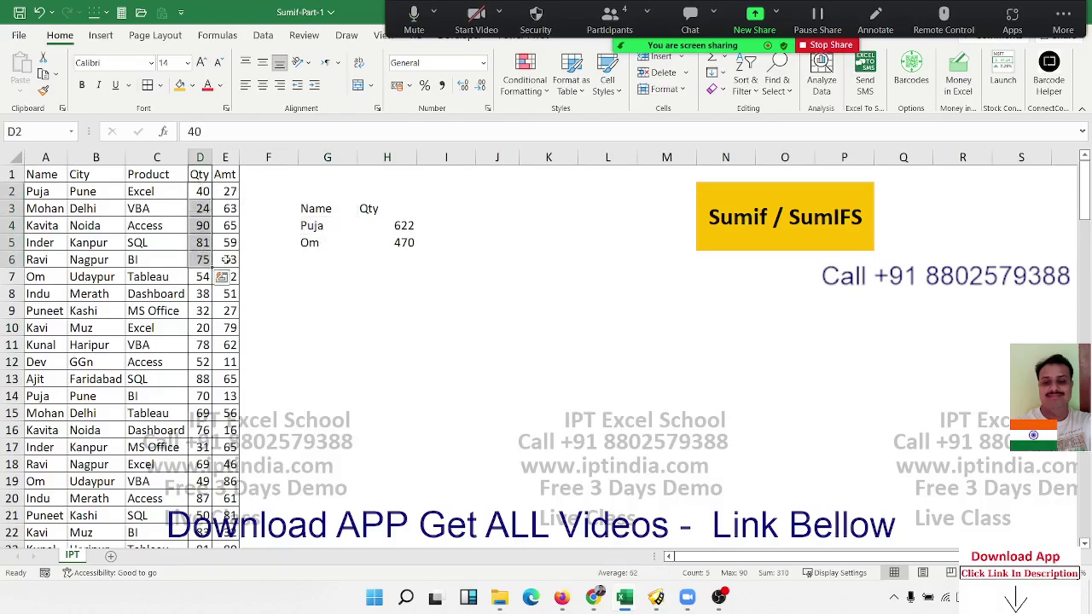
left_click(316, 275)
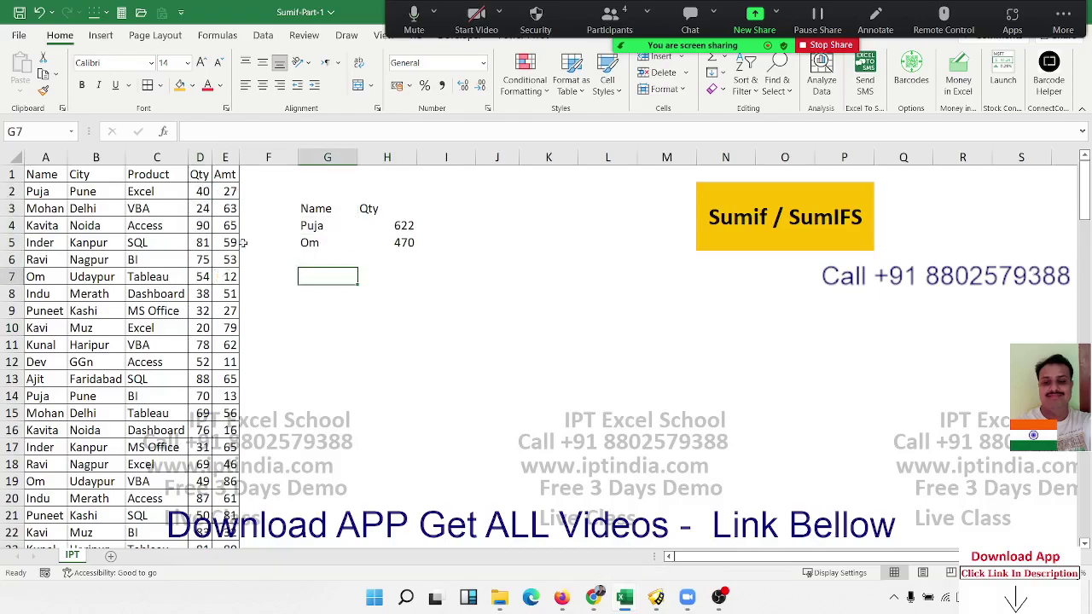
left_click(229, 190)
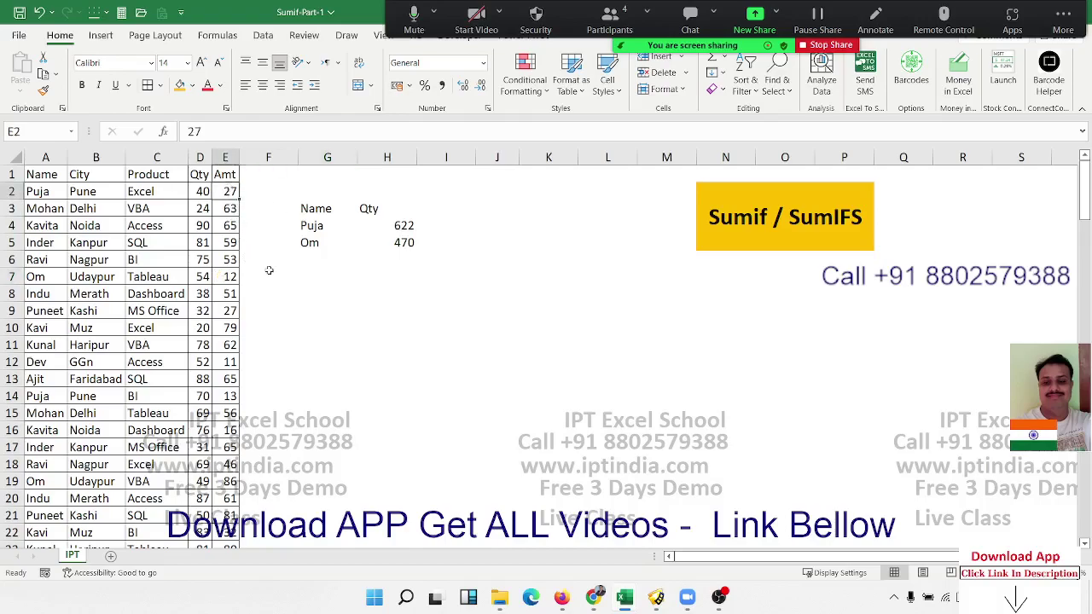
Step: Enter Qty in G7, >50 in G8 and amt in H7, then begin a formula in H8
left_click(318, 279)
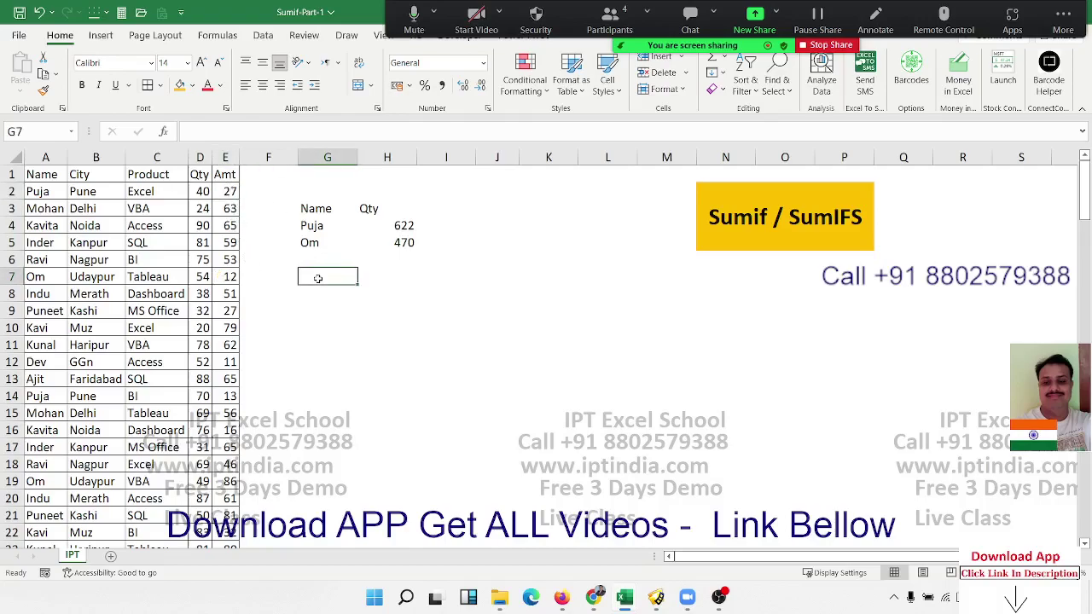
type("Qty")
key("Return")
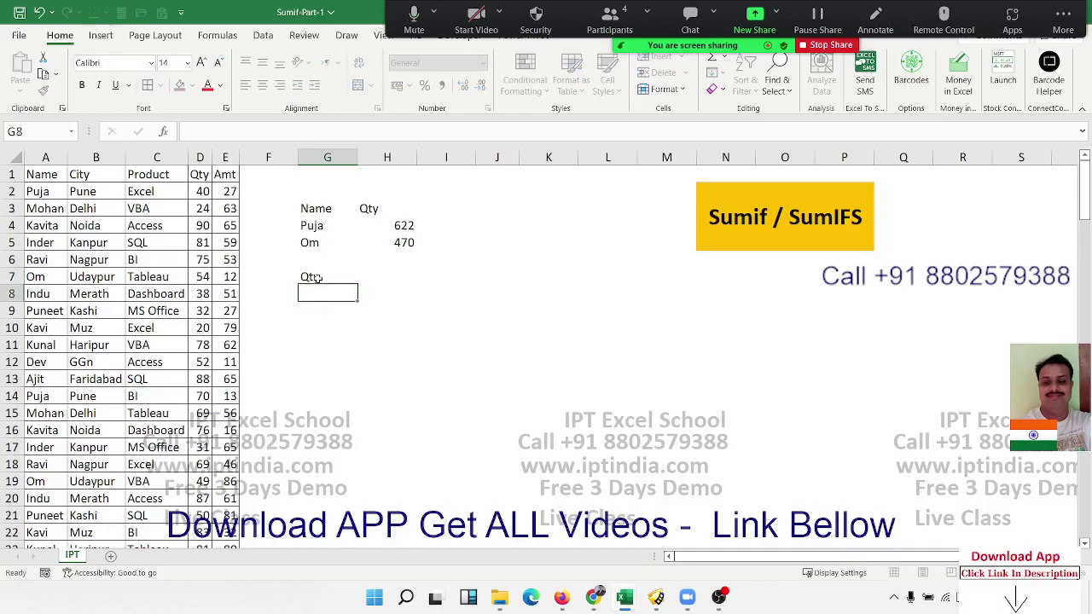
type(">5")
type("0")
key("Up")
key("Right")
type("amt")
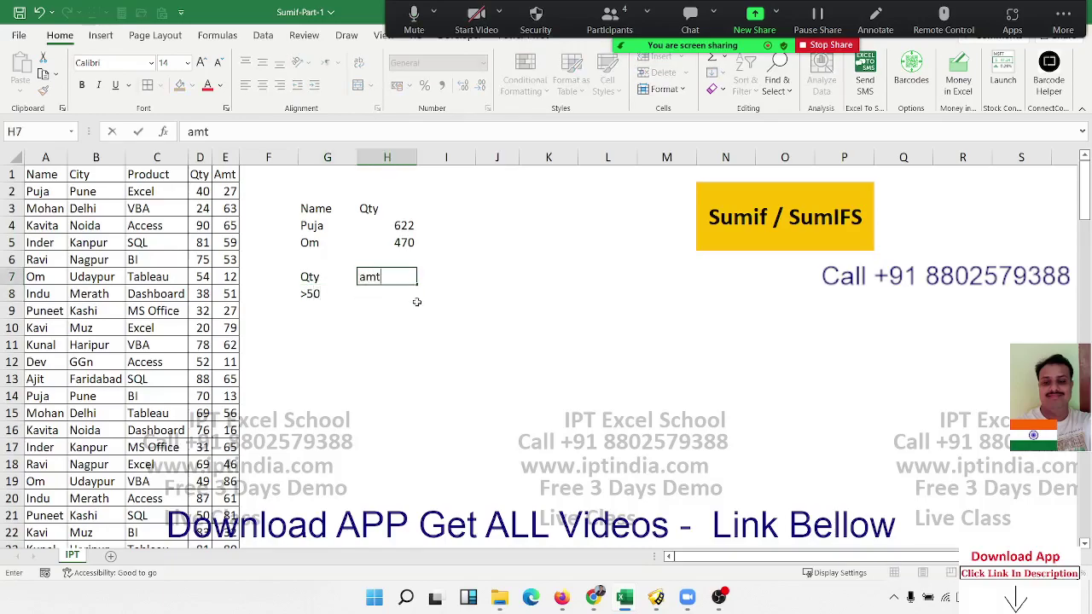
key("Return")
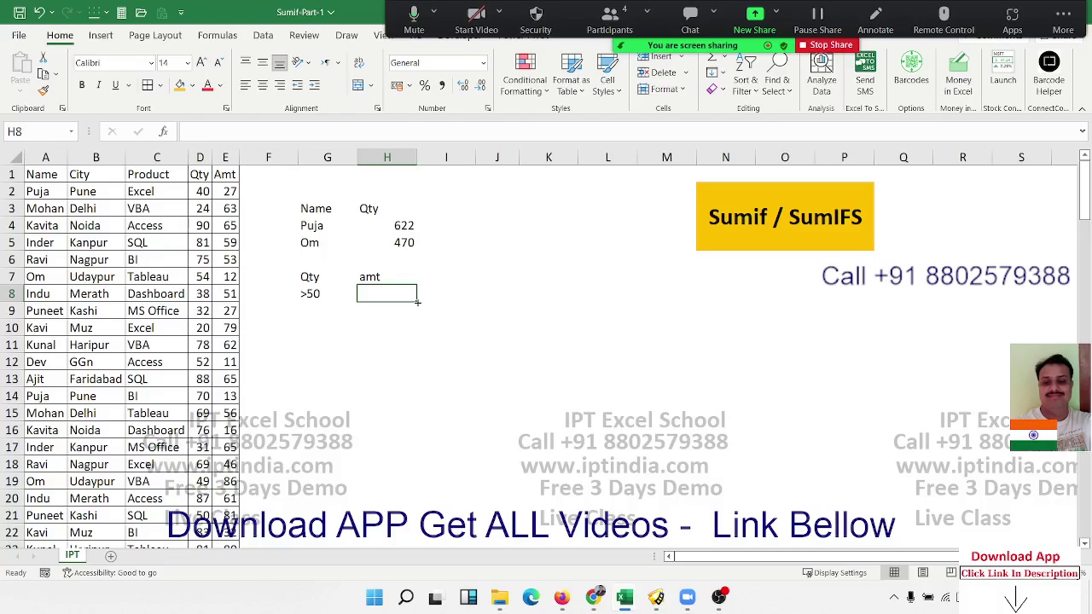
type("=")
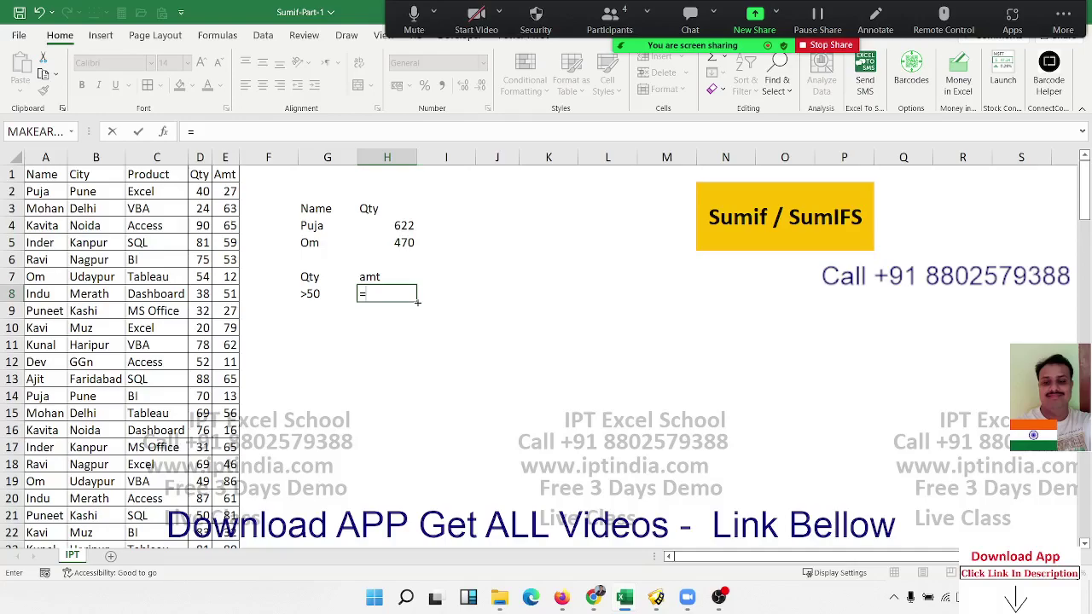
Step: Build =SUMIF(D:D,G8) in H8 to total quantities above 50, giving 5201
type("su")
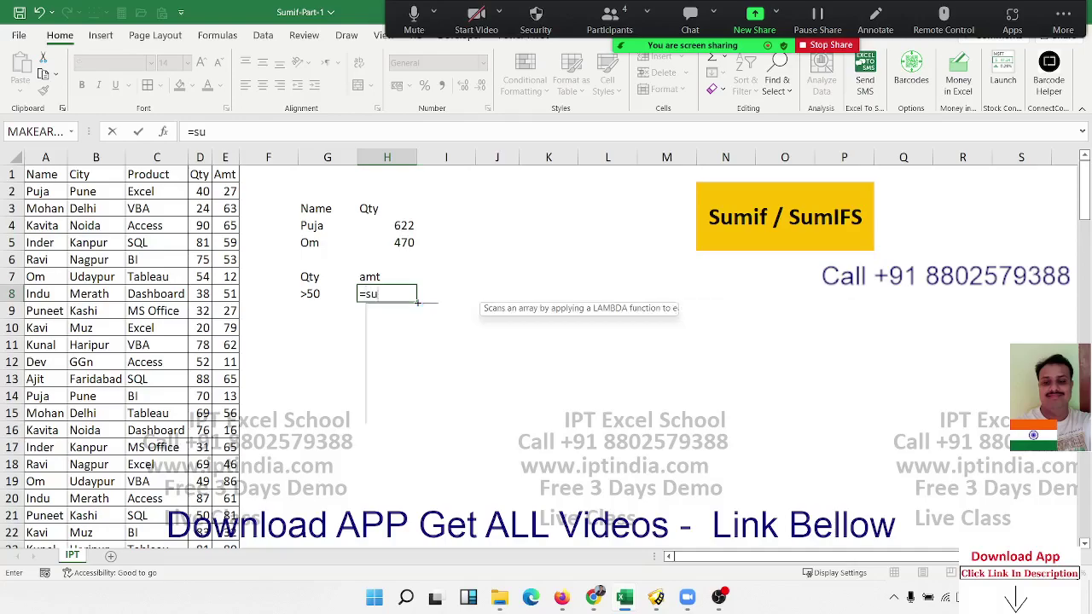
type("m")
key("Down")
key("Down")
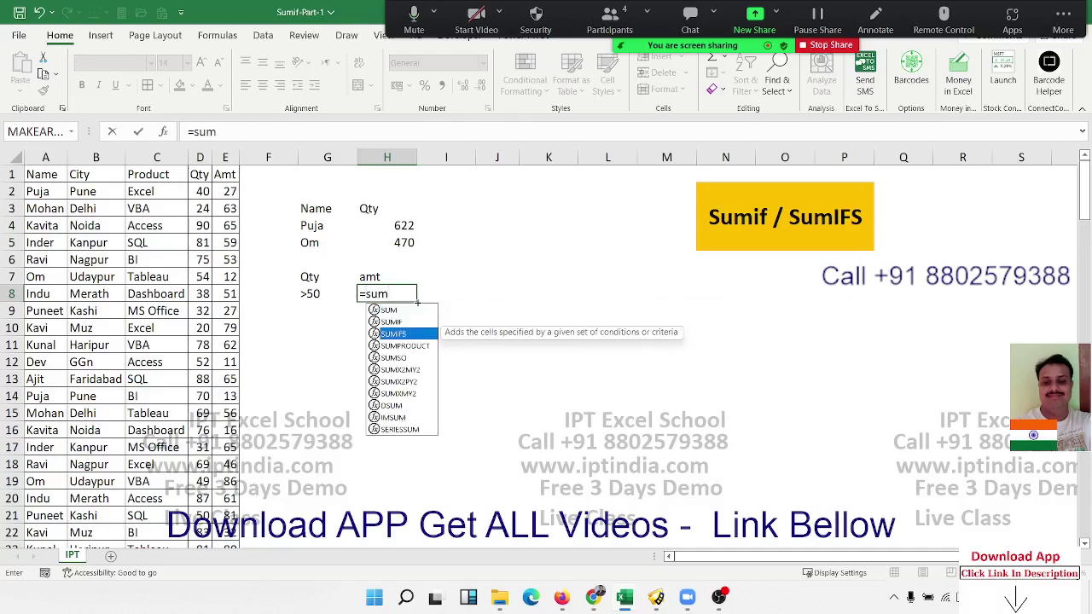
key("Up")
key("Tab")
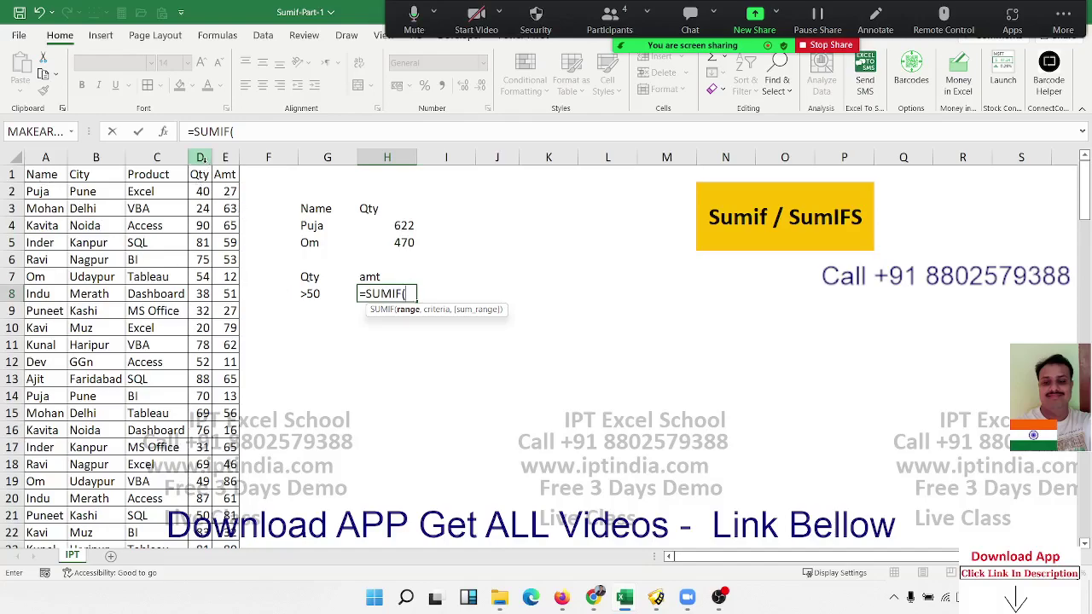
left_click(202, 158)
type(",")
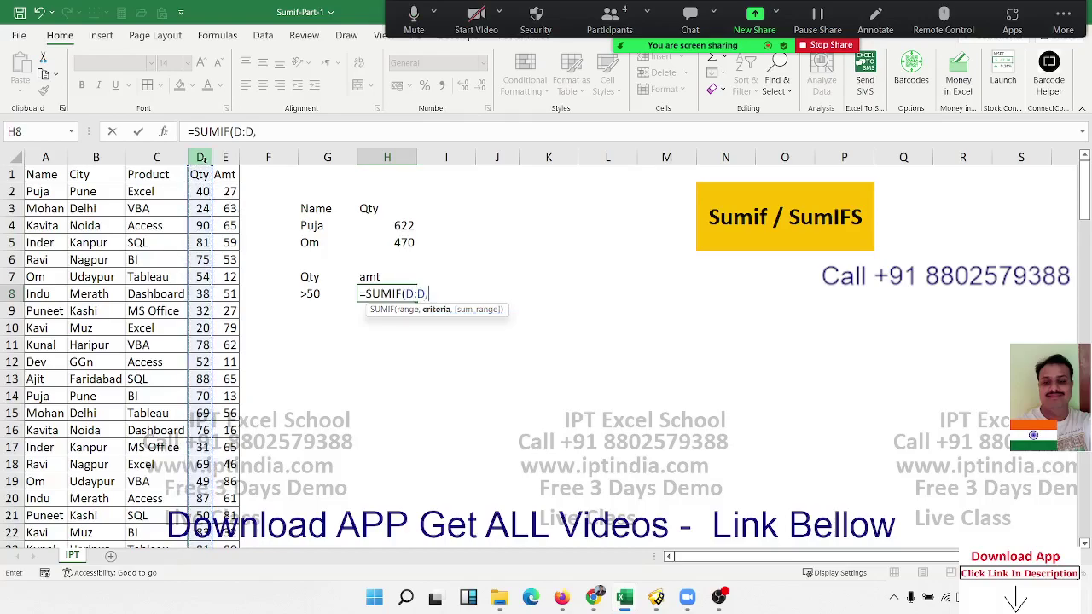
left_click(433, 314)
left_click(322, 295)
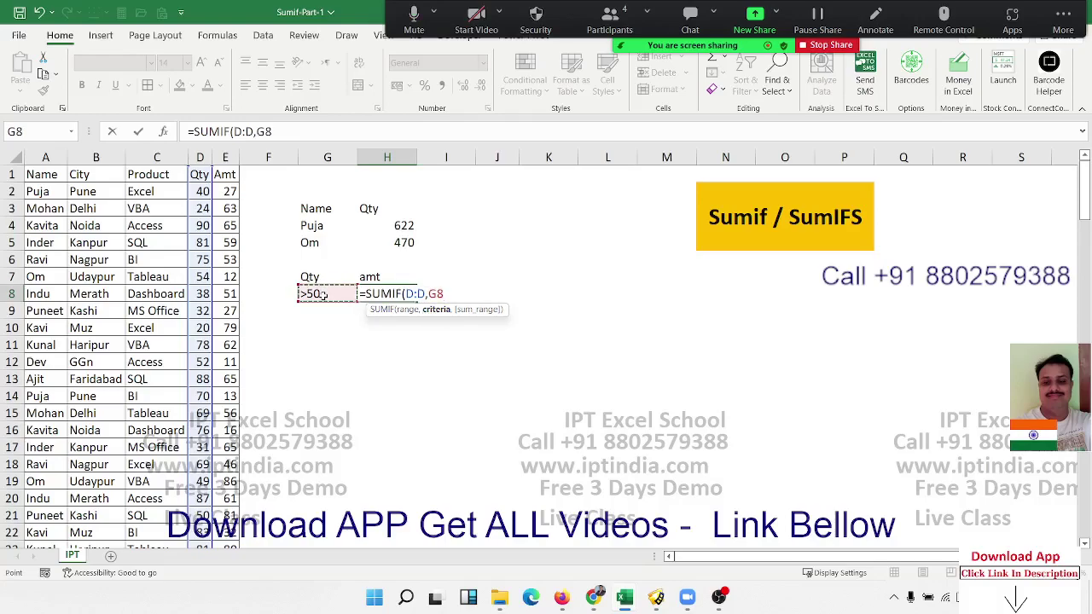
key("Return")
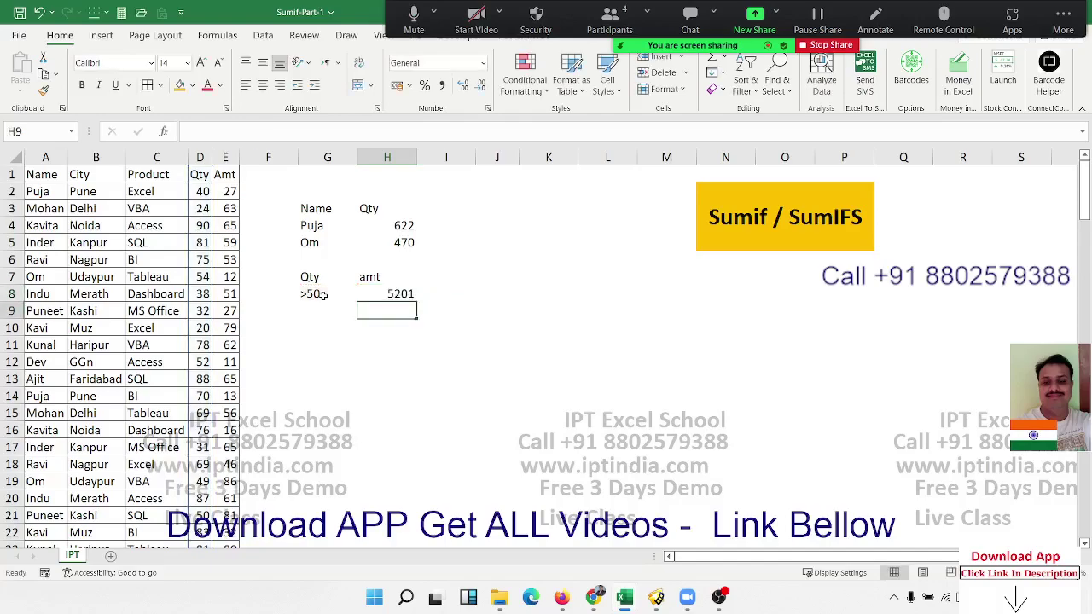
left_click(382, 295)
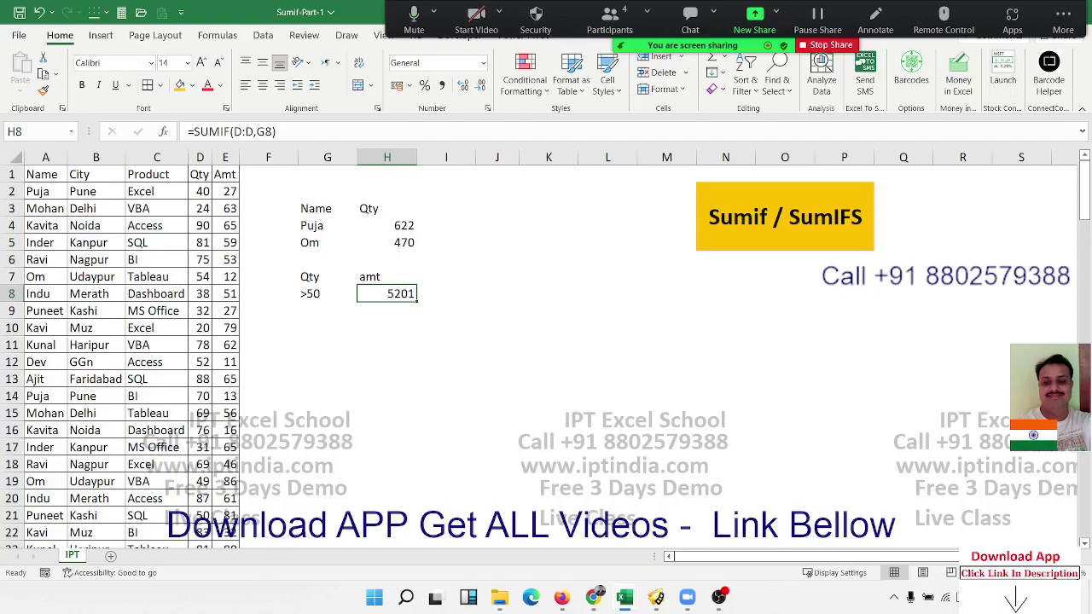
double_click(391, 244)
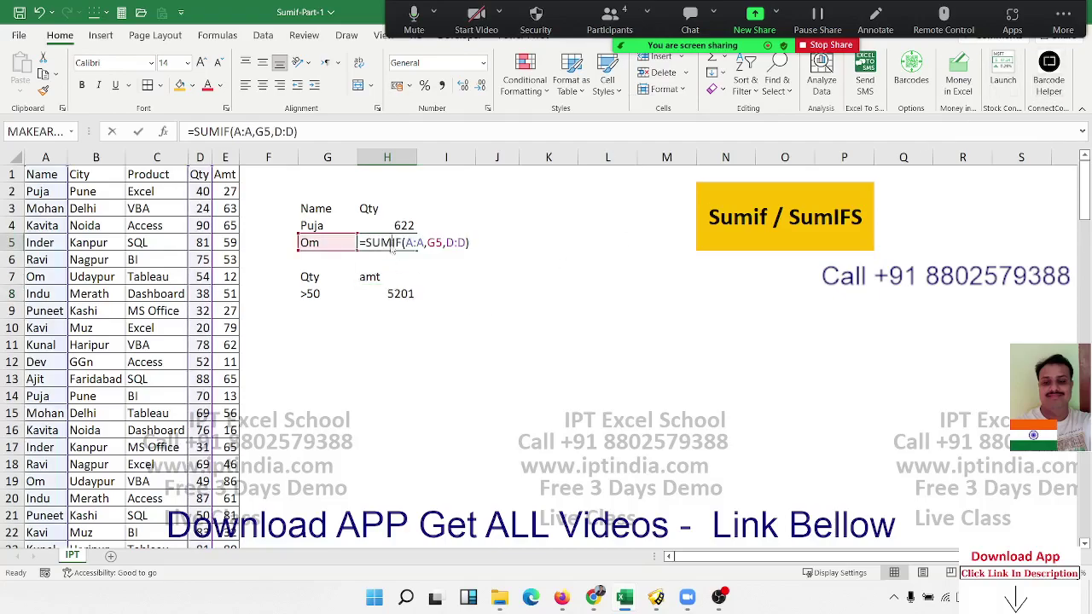
double_click(420, 244)
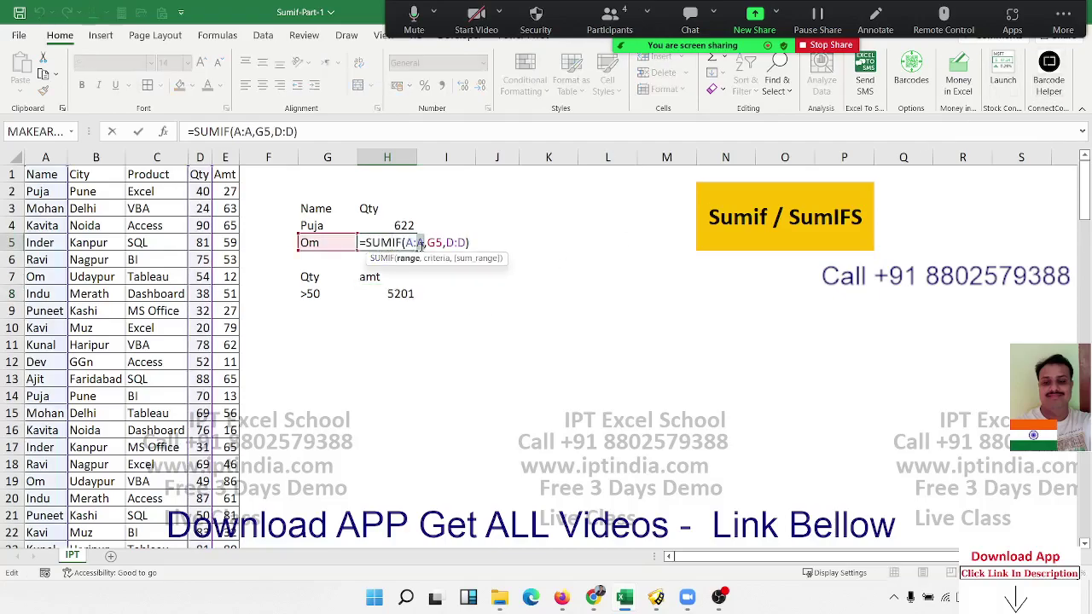
left_click_drag(426, 243, 444, 243)
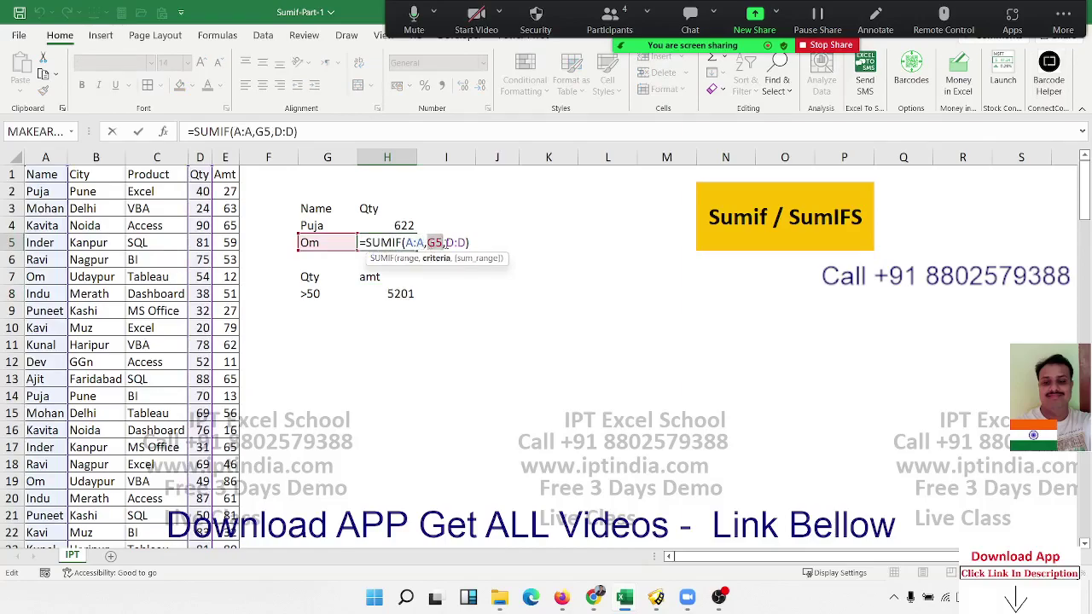
key("Return")
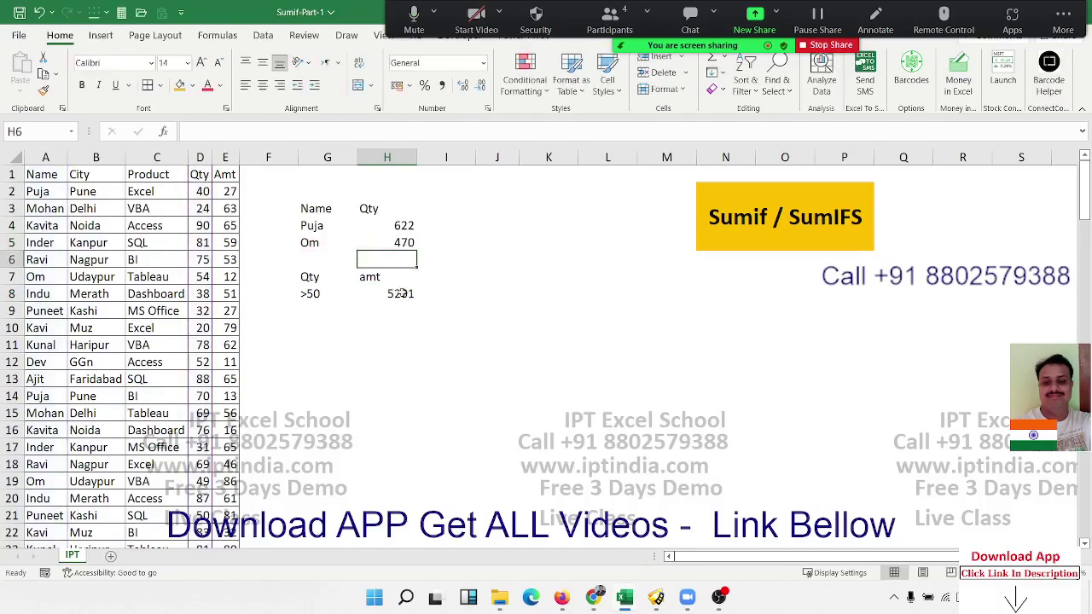
double_click(405, 293)
double_click(410, 294)
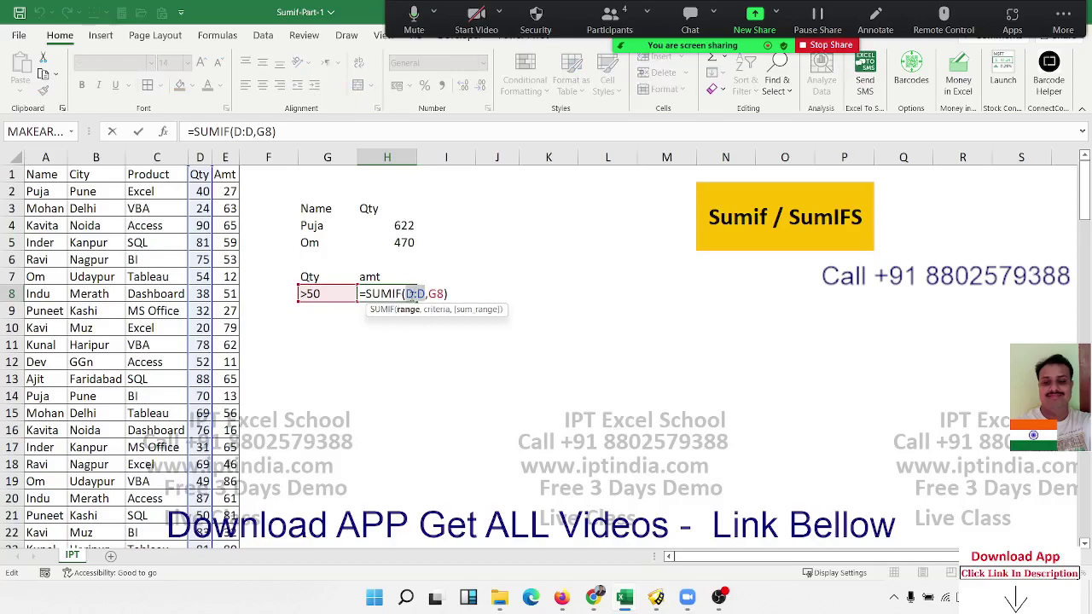
double_click(436, 294)
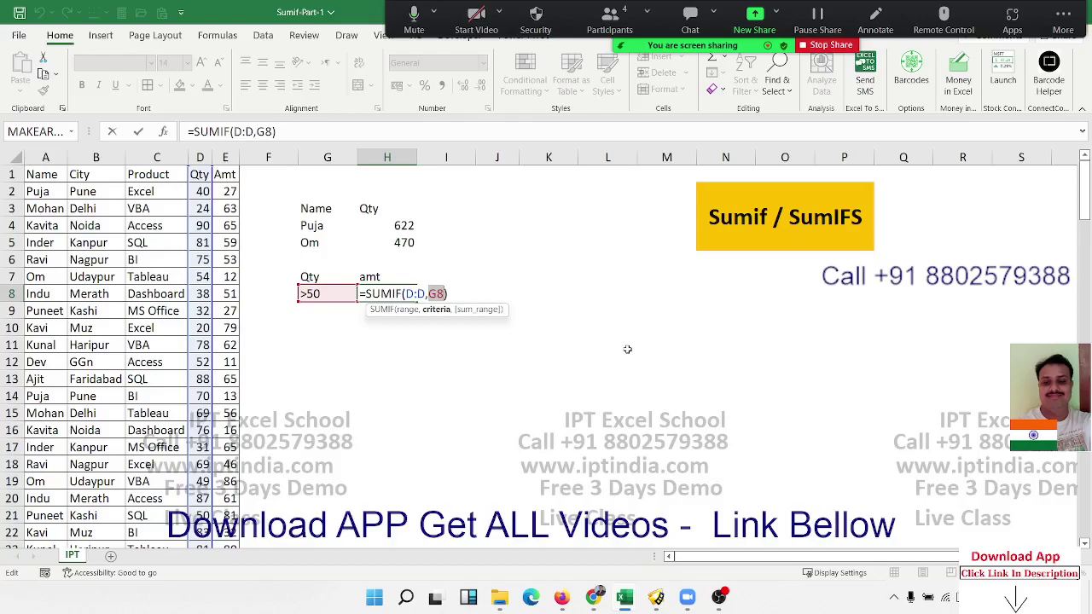
key("ctrl+Return")
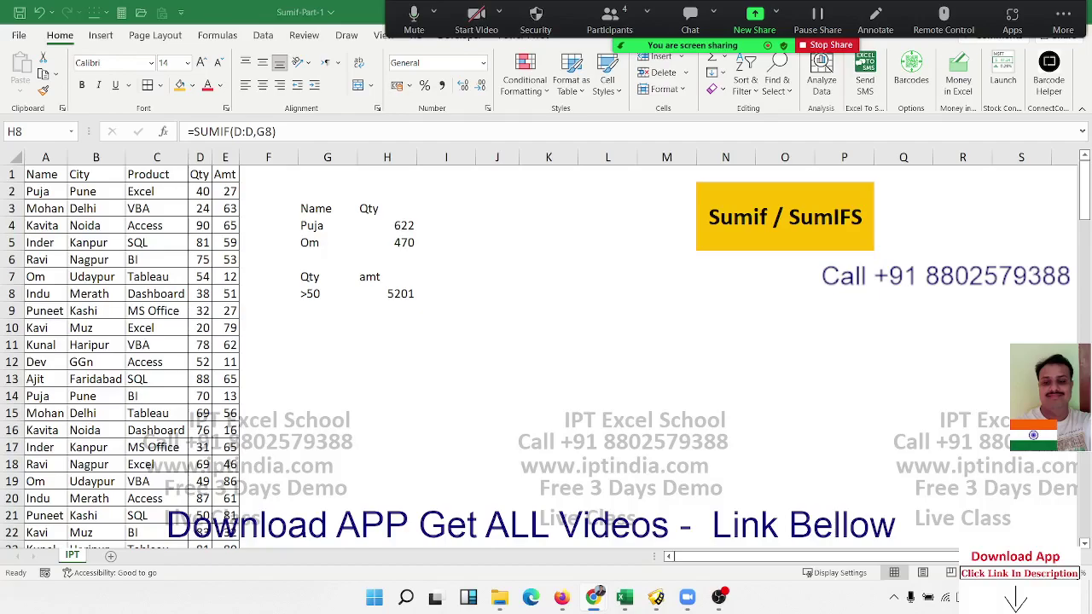
Step: Enter the operators >, <, >= and <= in G9:G12
left_click(401, 300)
left_click(332, 317)
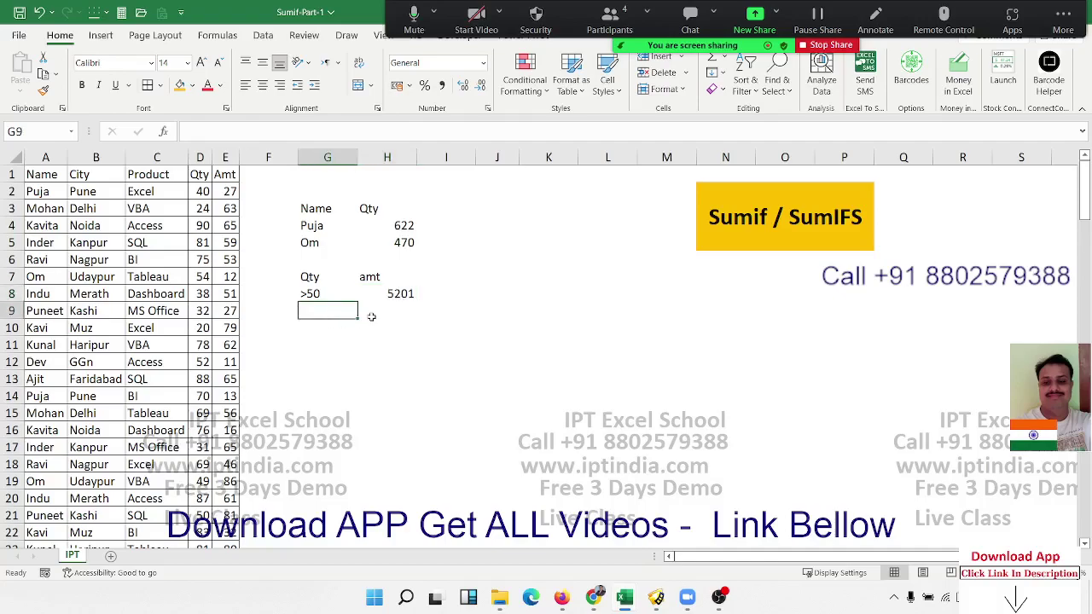
type(">")
key("Return")
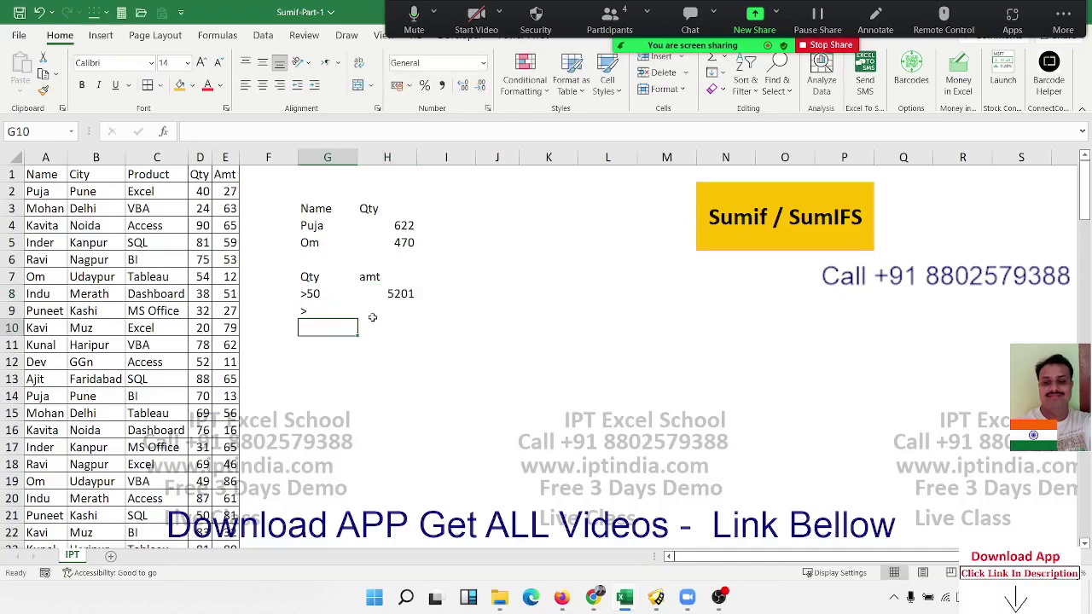
type("<")
key("Return")
type(">=")
key("Return")
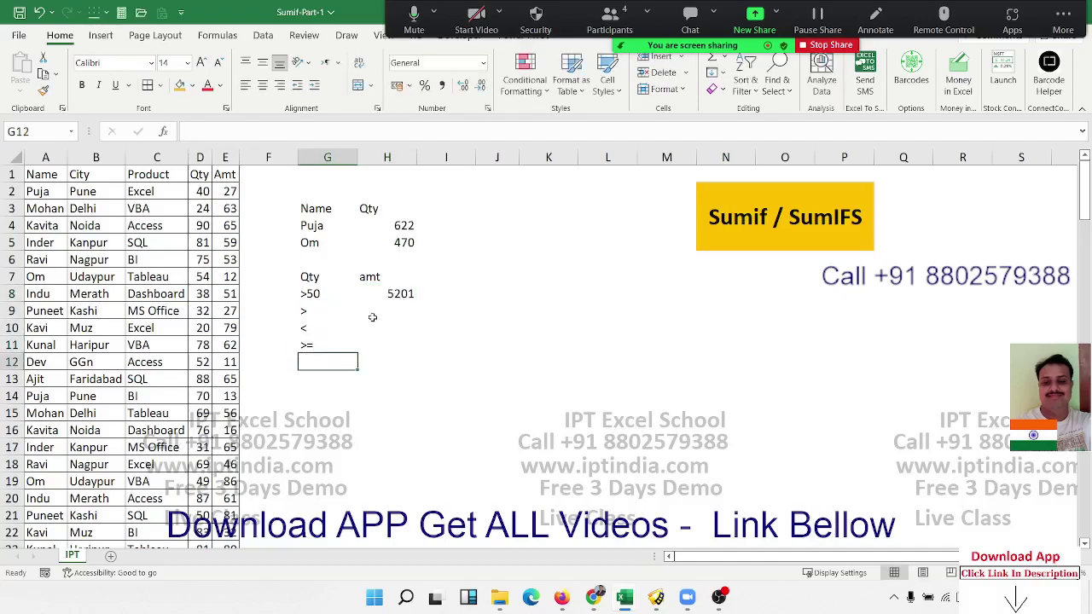
type("<=")
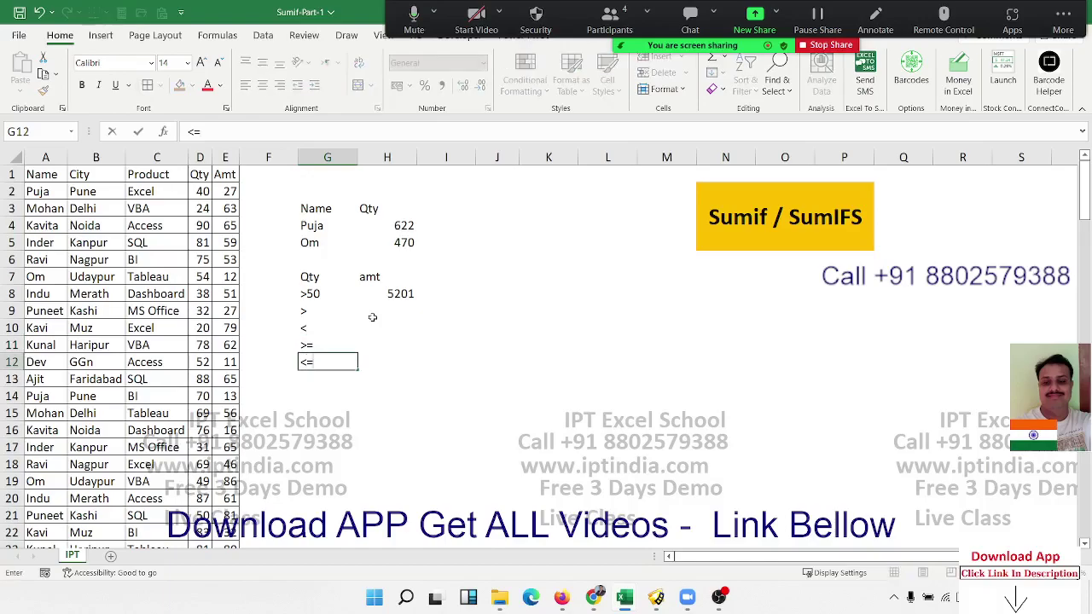
key("Return")
Step: Move the four operators from G9:G12 to F9:F12
key("shift+Up")
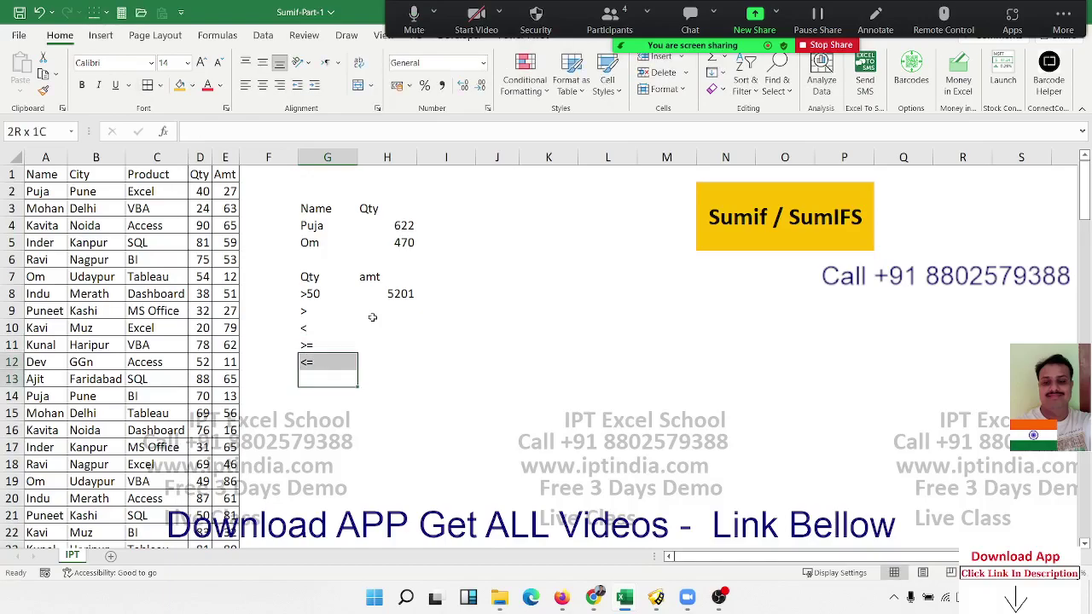
key("Up")
key("Up")
key("Up")
key("Up")
key("Up")
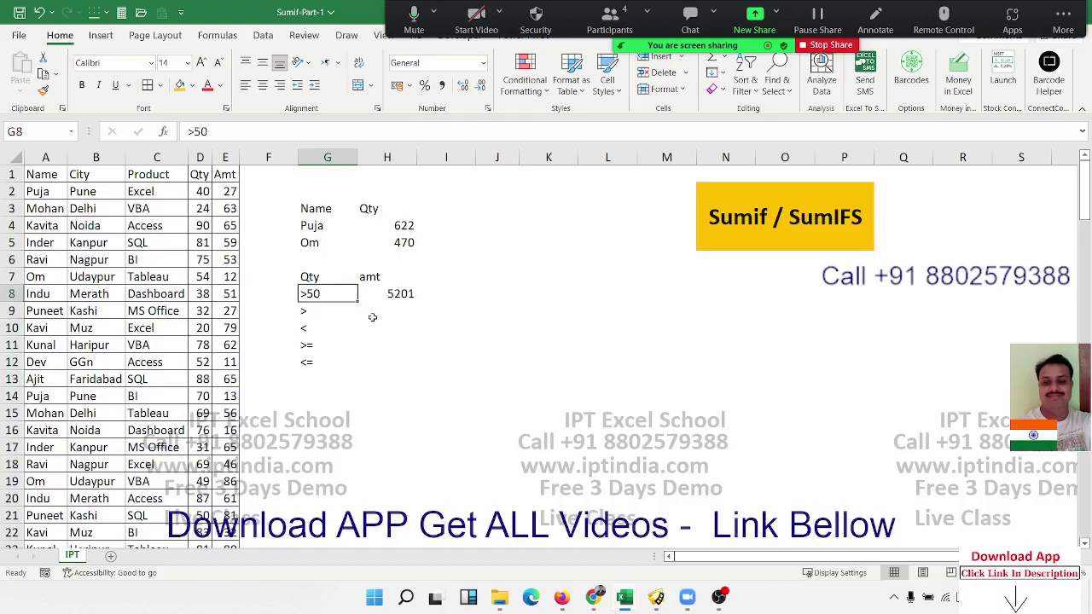
key("Down")
key("shift+Down")
key("shift+Down")
key("shift+Down")
key("Up")
key("Down")
key("shift+Down")
key("shift+Down")
key("shift+Down")
key("ctrl+c")
key("Left")
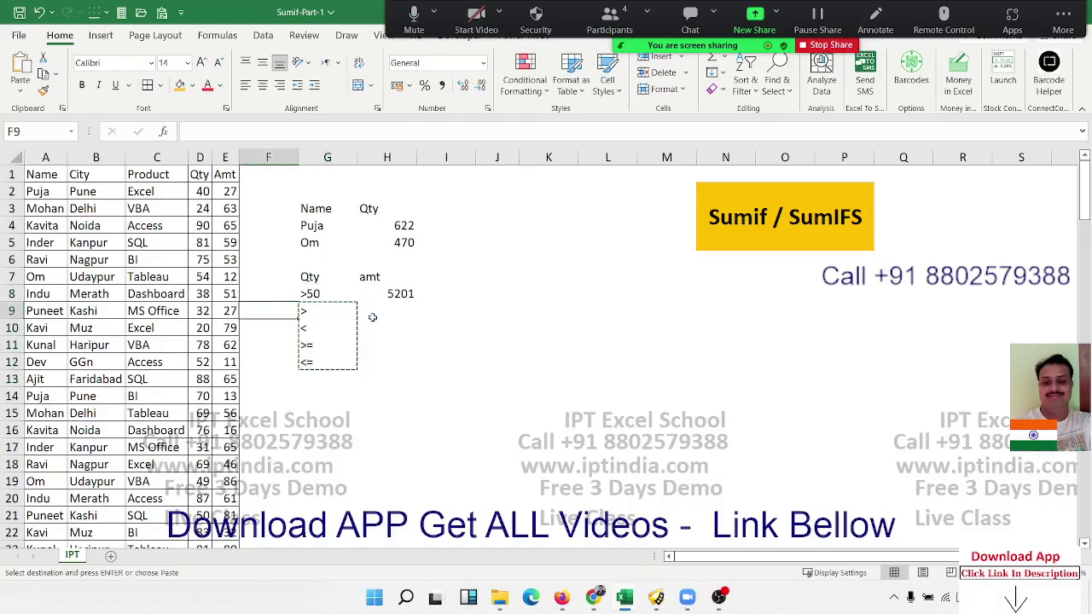
key("ctrl+v")
key("Right")
key("shift+Down")
key("shift+Down")
key("shift+Down")
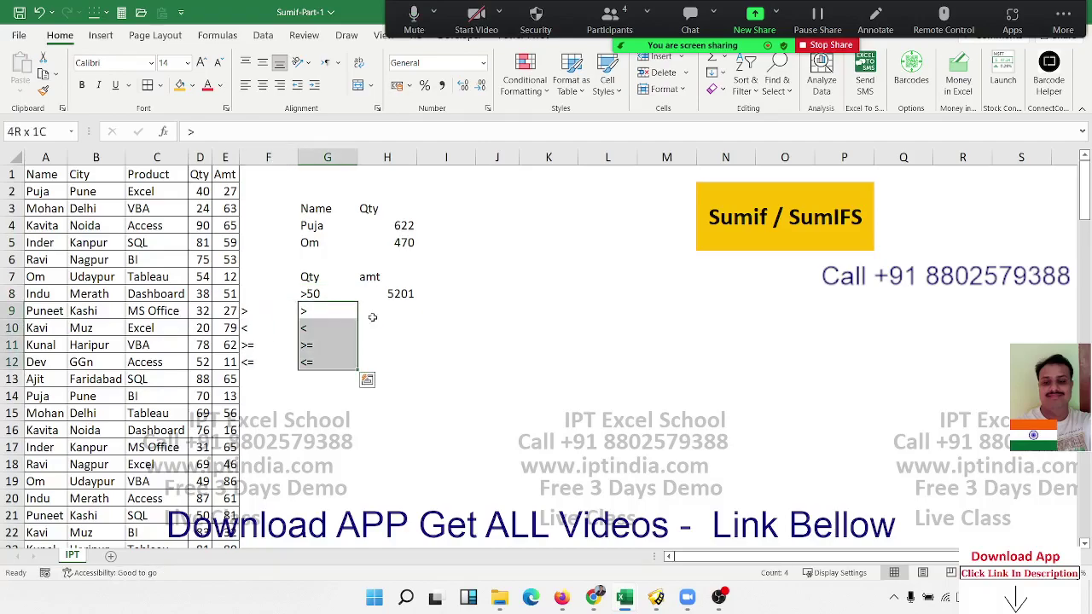
key("Delete")
Step: Replace the >50 criterion with 50 and enter 62, 70 and 35 in G9:G11
key("Up")
key("Delete")
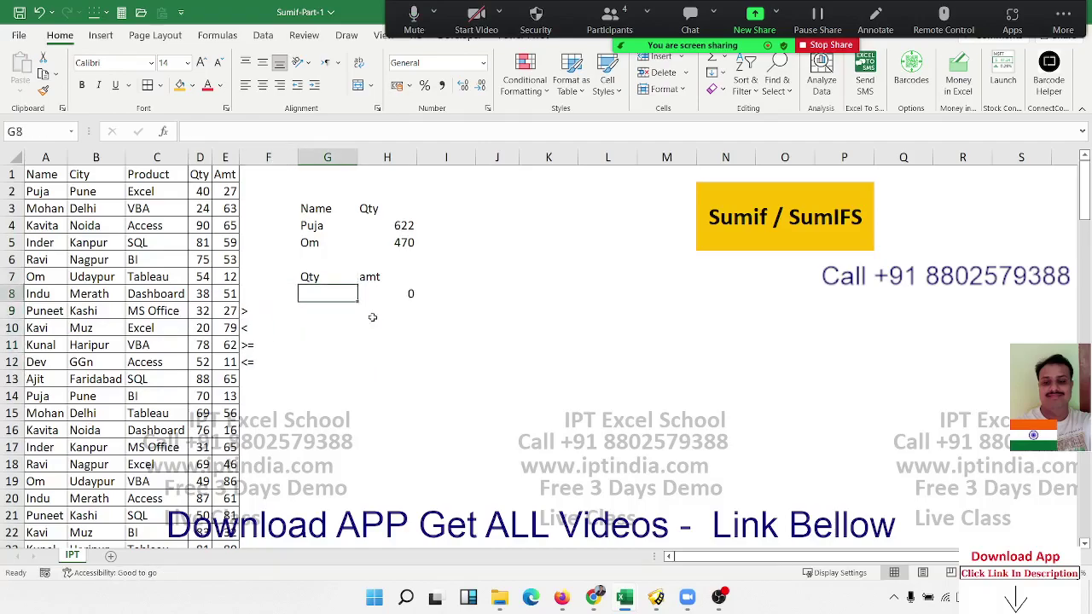
type("50")
key("Return")
type("6")
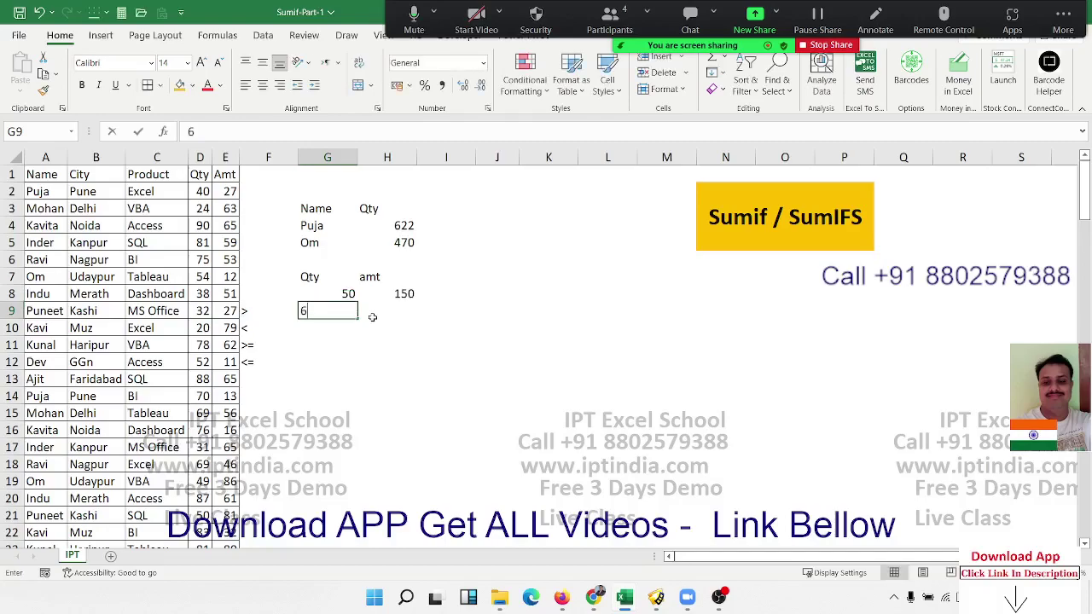
type("2")
key("Return")
type("70")
key("Return")
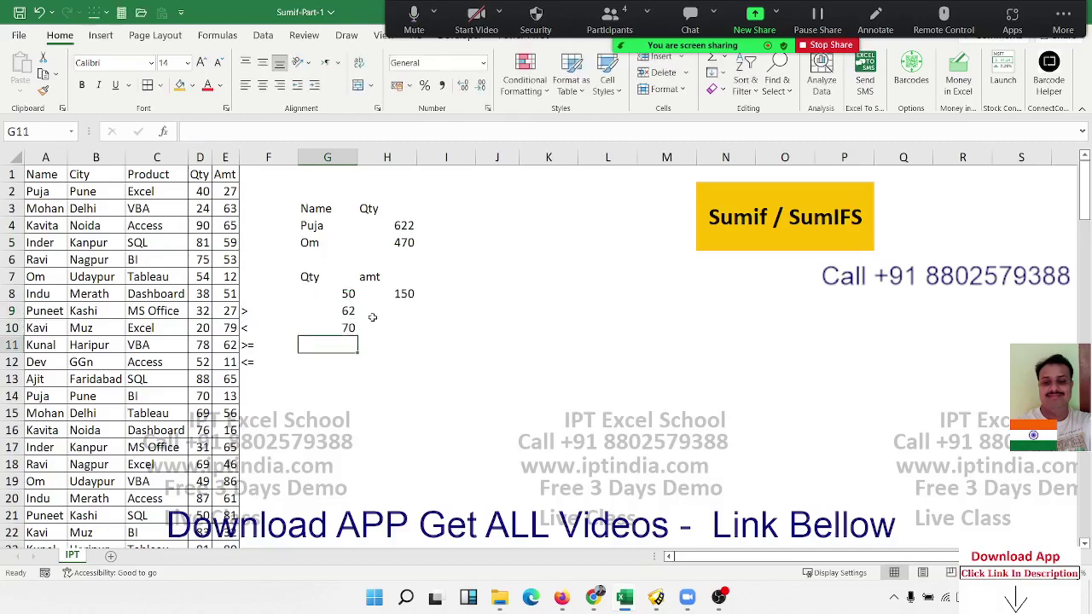
type("35")
key("Return")
Step: Enter 35 as the last threshold in G12 and review H8's =SUMIF(D:D,G8) result of 150
type("3")
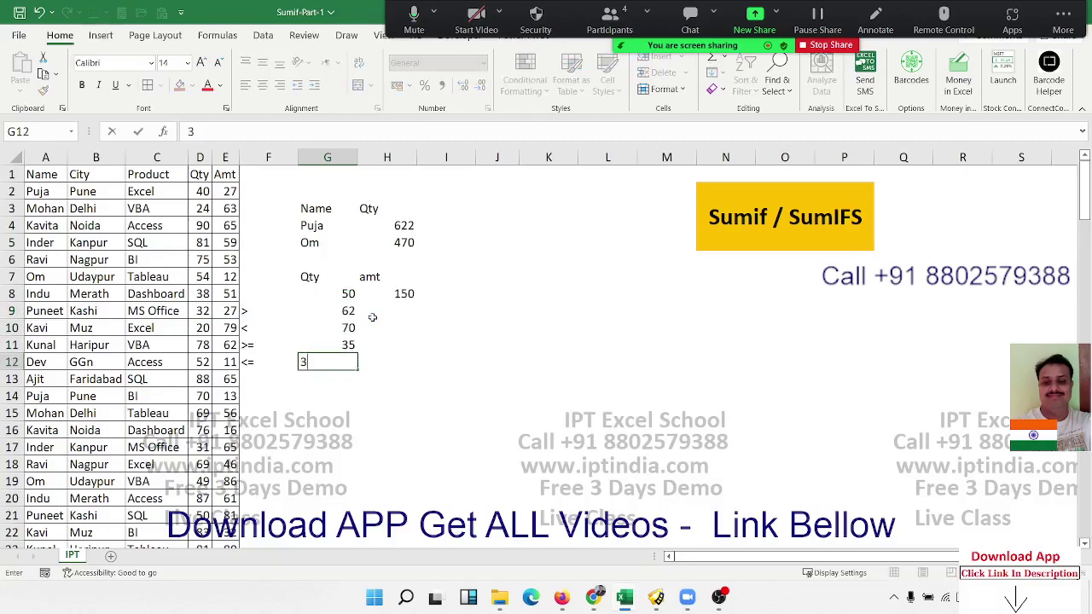
type("5")
key("Return")
double_click(400, 294)
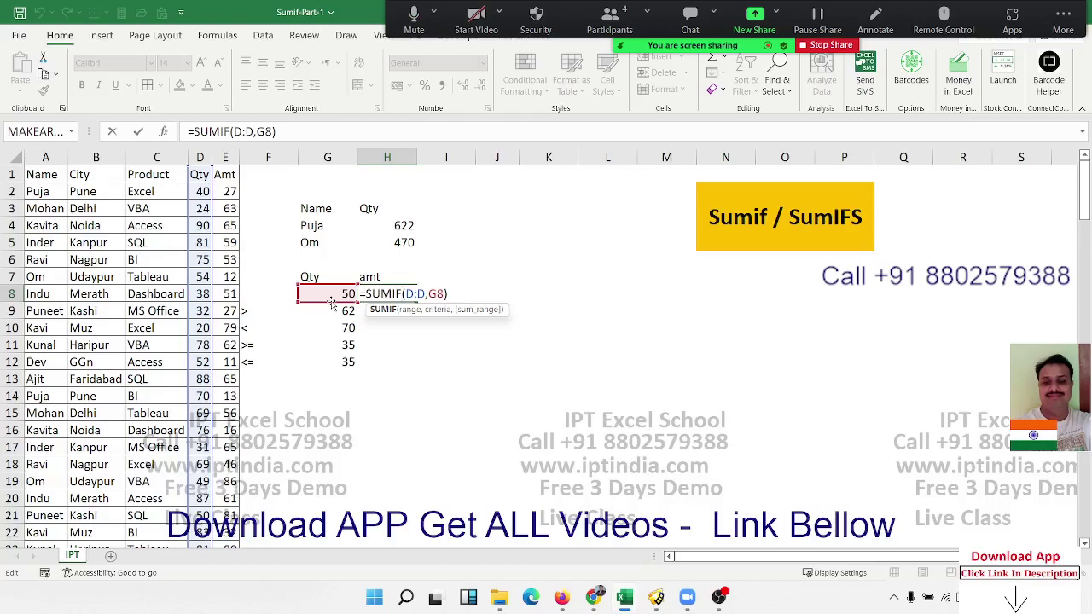
key("ctrl+Return")
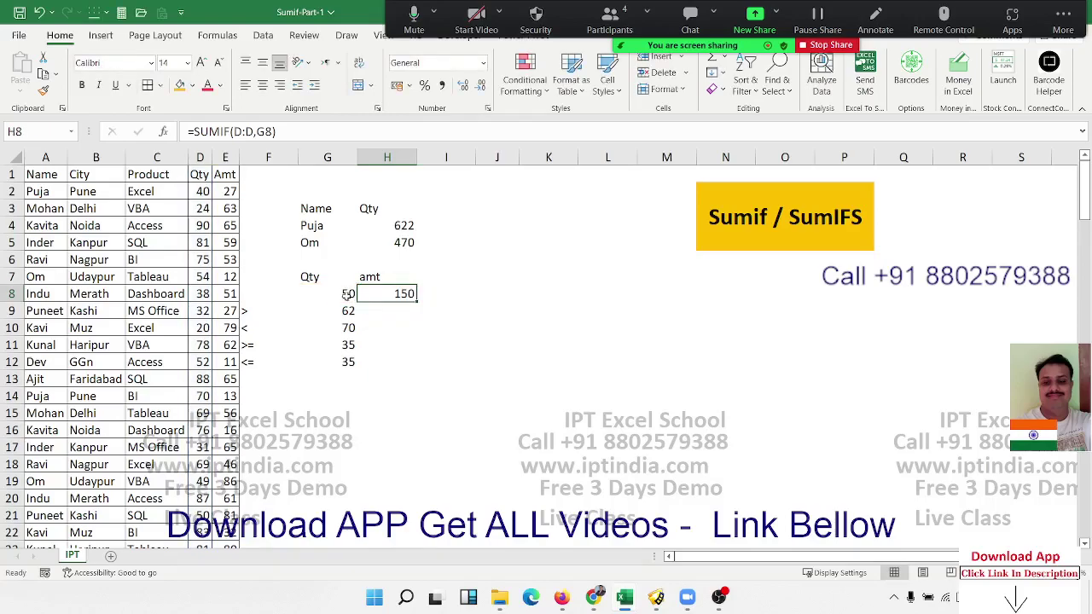
Step: Try a >50 criterion in G8, undo it back to 50, then select H8
double_click(348, 294)
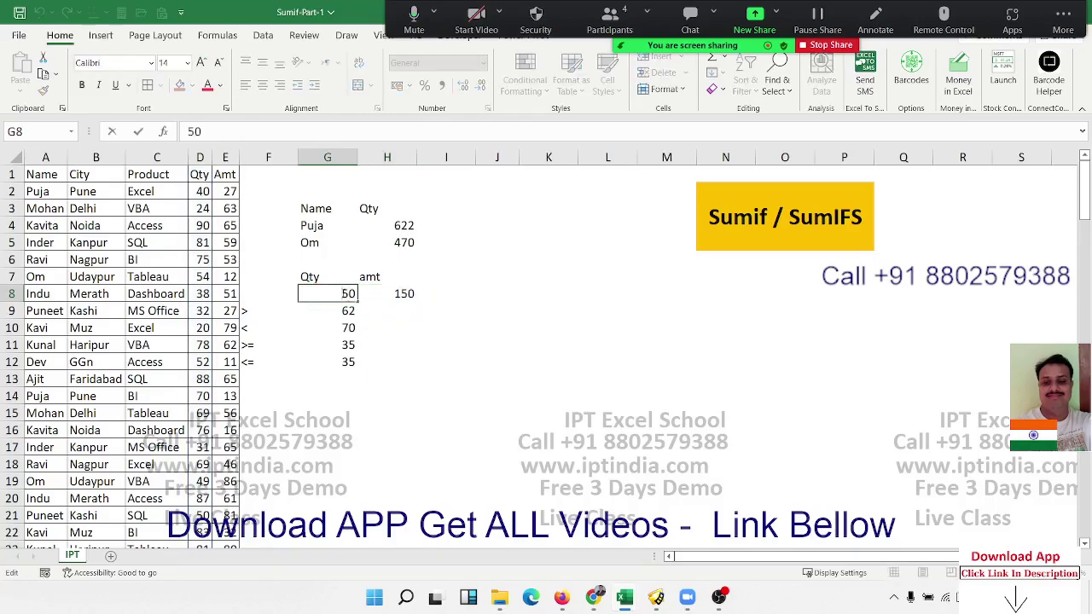
type(">")
key("Return")
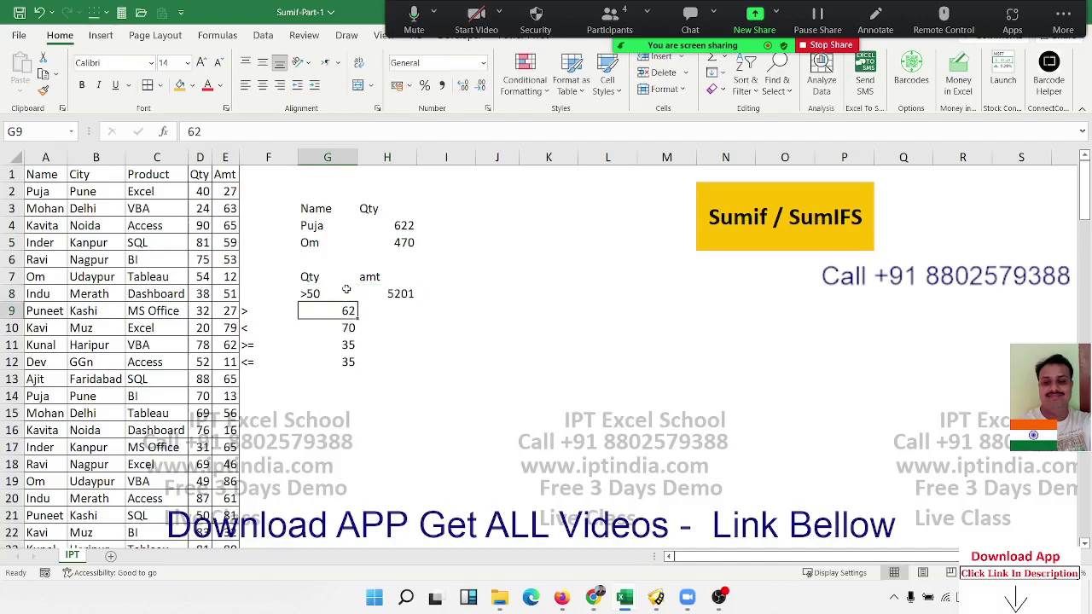
key("ctrl+z")
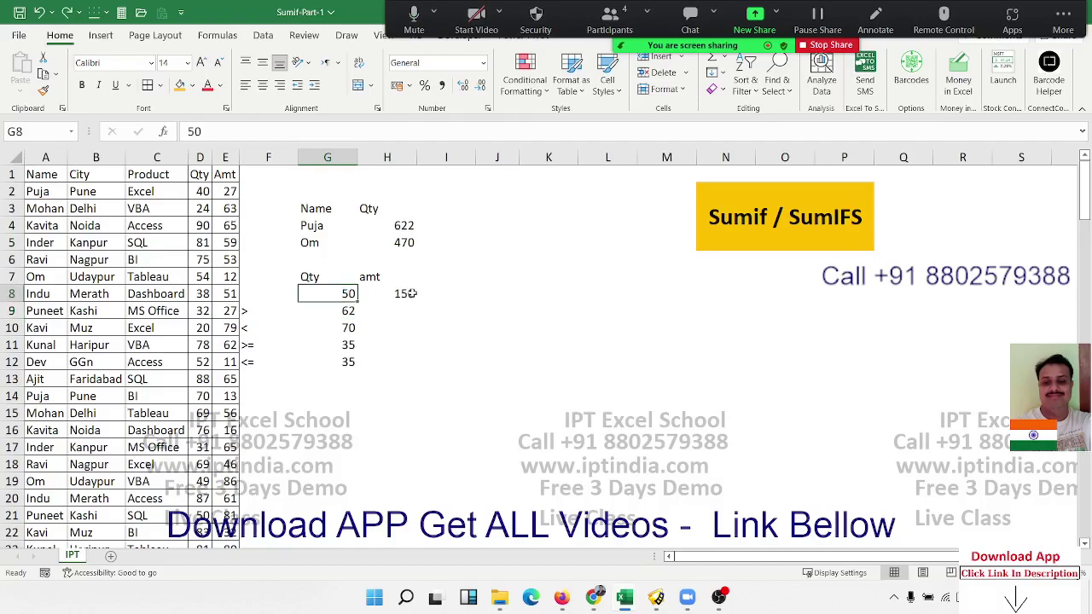
left_click(412, 294)
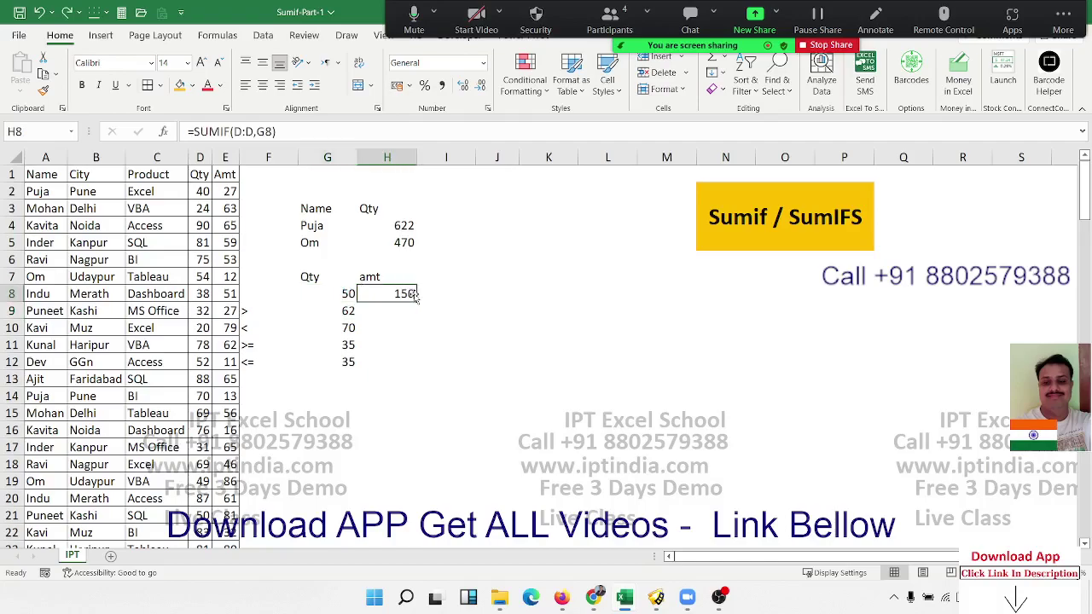
Step: Replace H8 with =SUMIF(D:D,">"&G8,E:E), returning 3832
key("Delete")
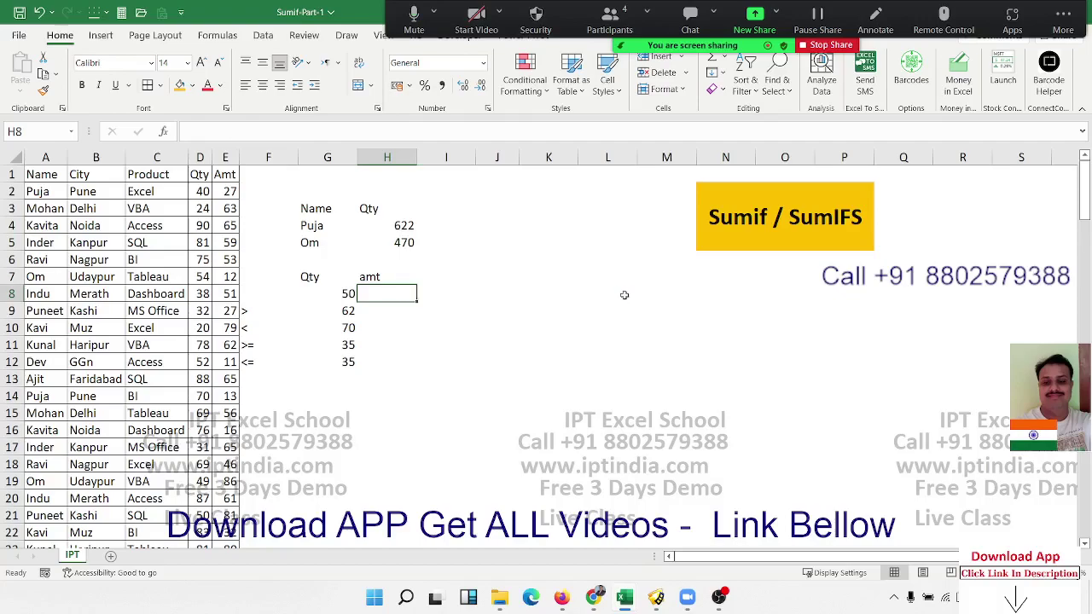
type("=sum")
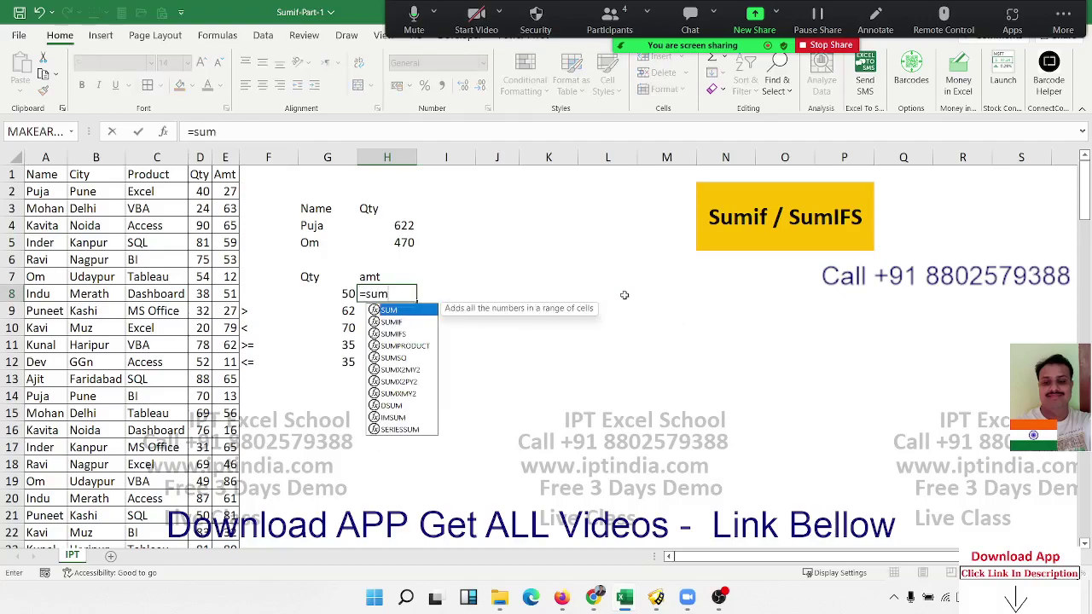
type("if")
key("Tab")
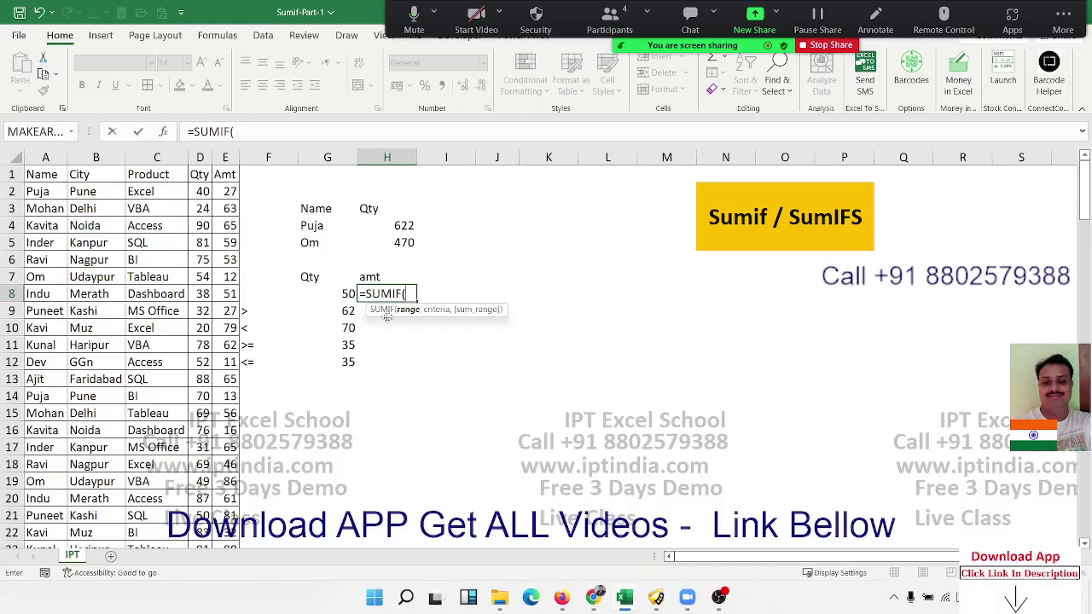
left_click(199, 157)
type(",")
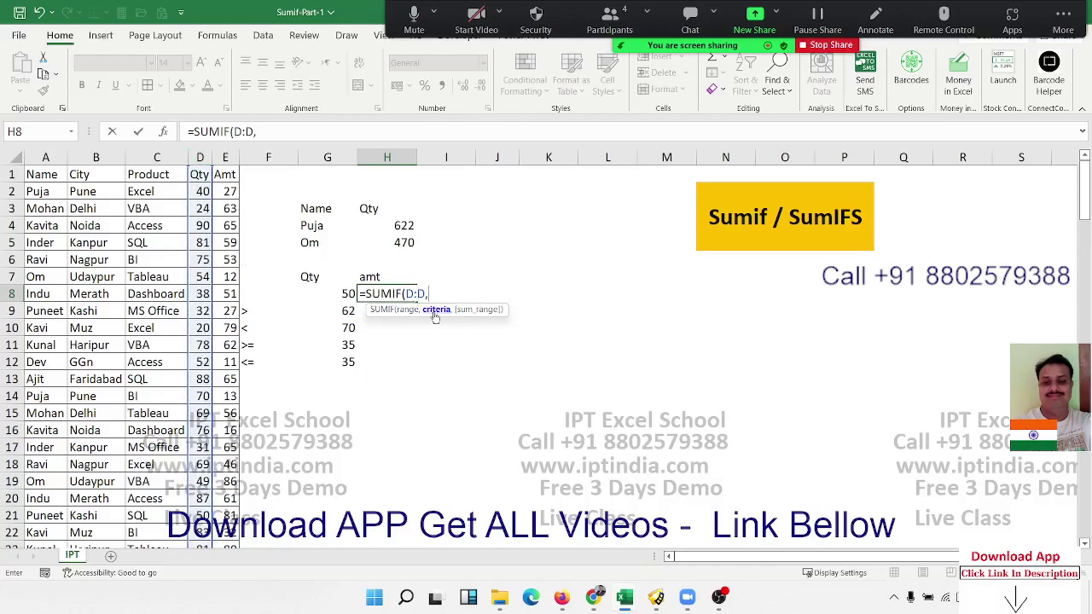
type("\">")
type("\"&")
left_click(328, 294)
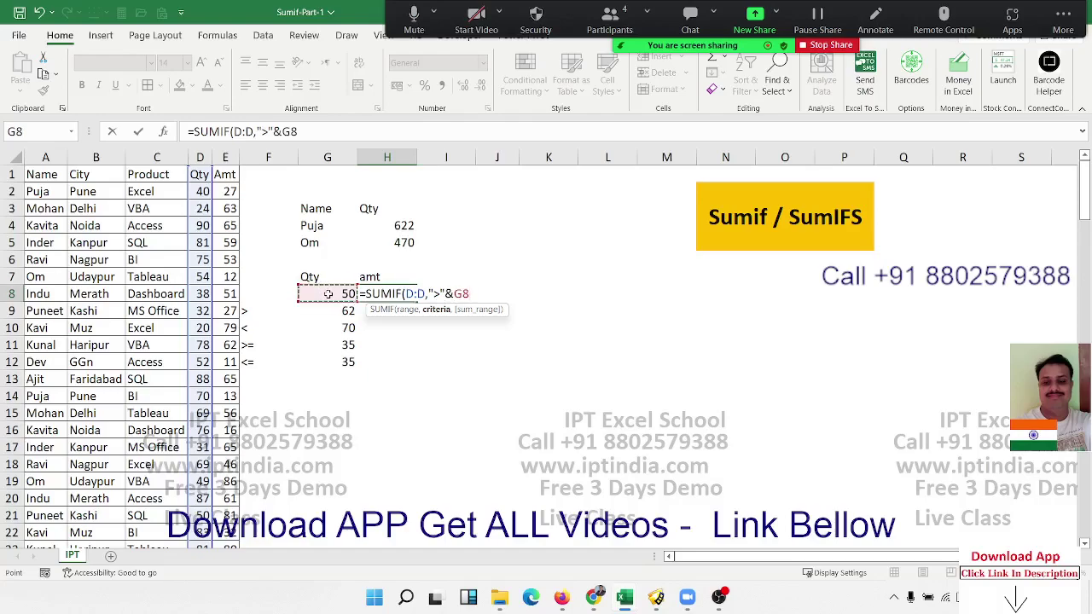
type(",")
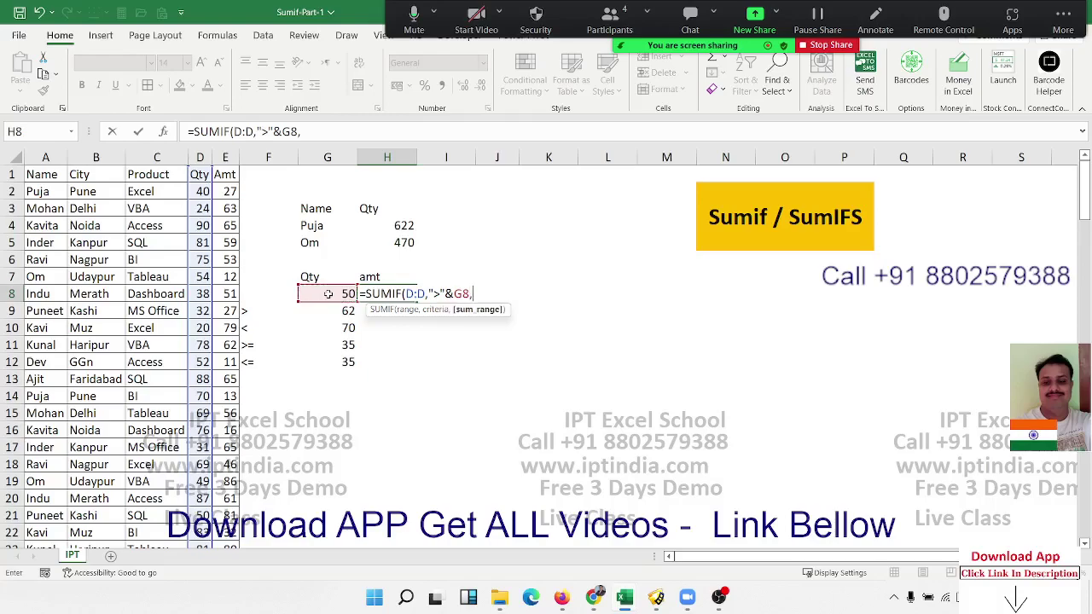
left_click(225, 157)
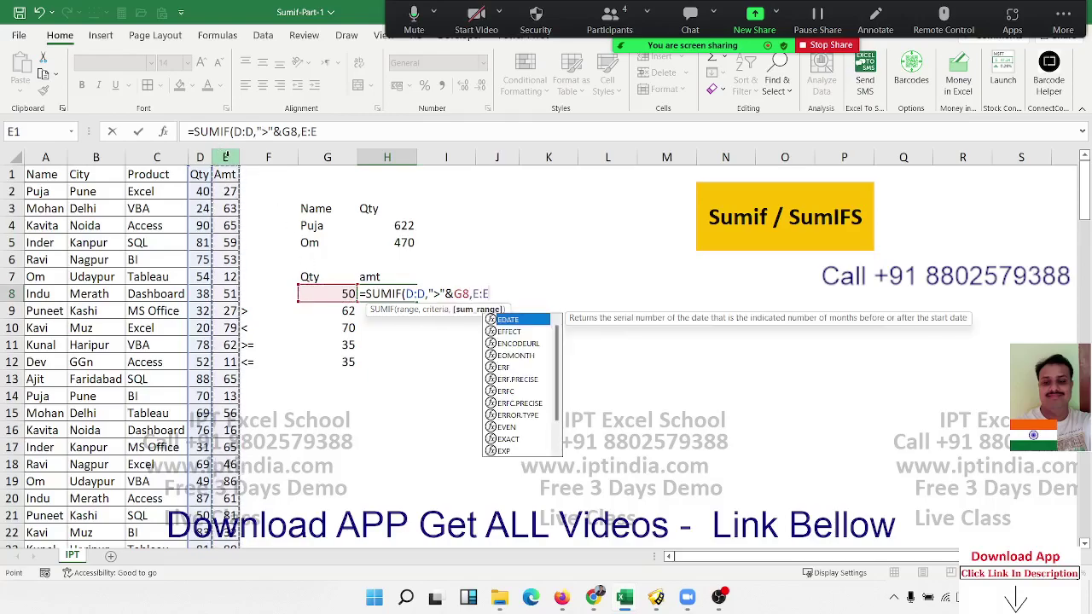
key("Return")
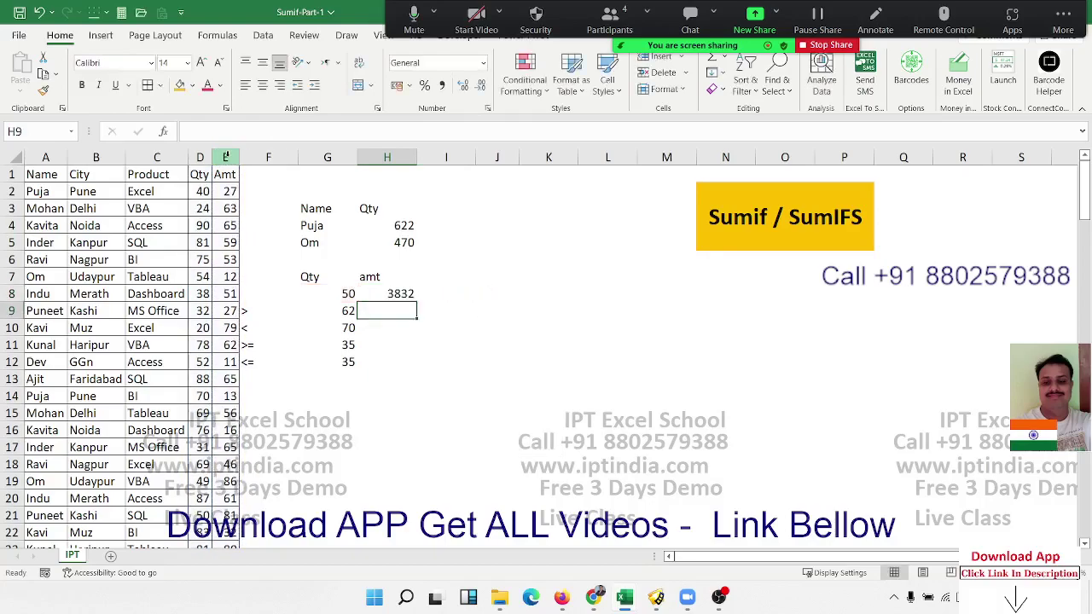
Step: Fill the H8 formula down through H12 and delete the extra zero results below it
left_click(388, 290)
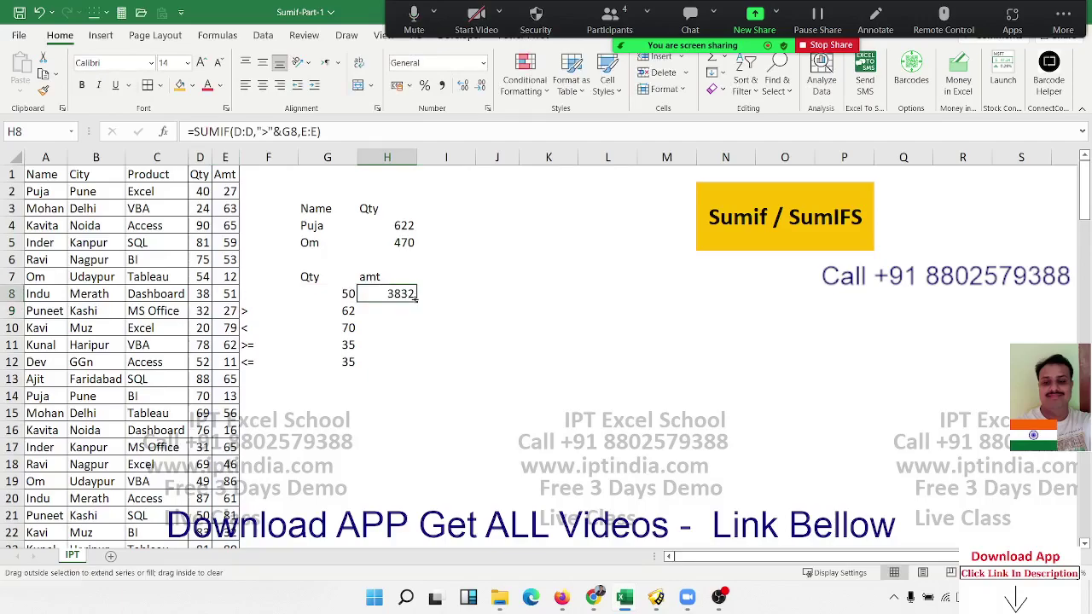
double_click(415, 297)
left_click(409, 379)
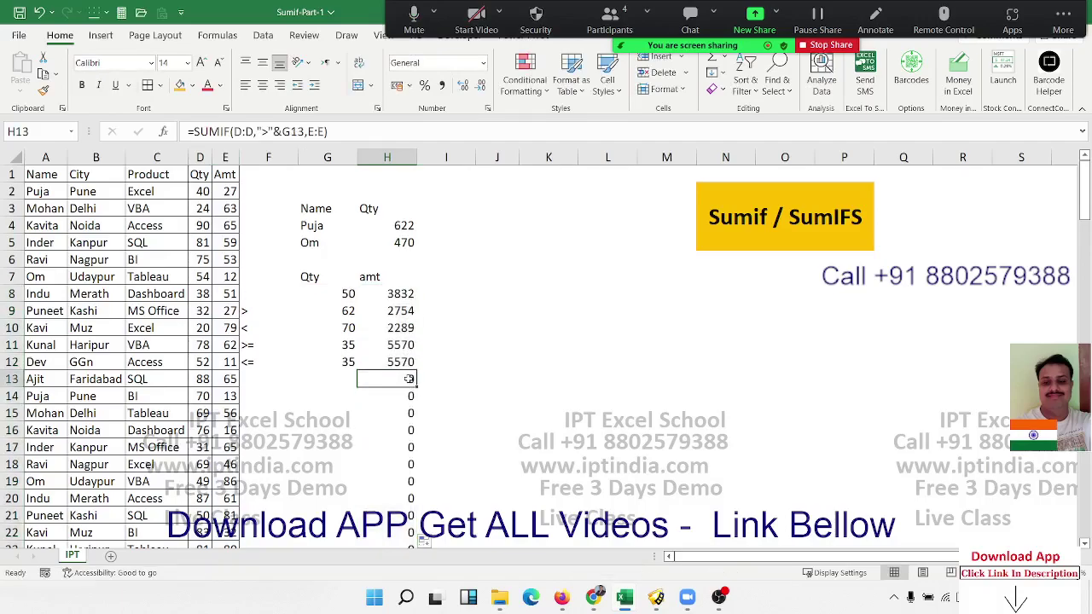
key("ctrl+shift+Down")
key("Delete")
key("ctrl+BackSpace")
key("Up")
key("Up")
key("Up")
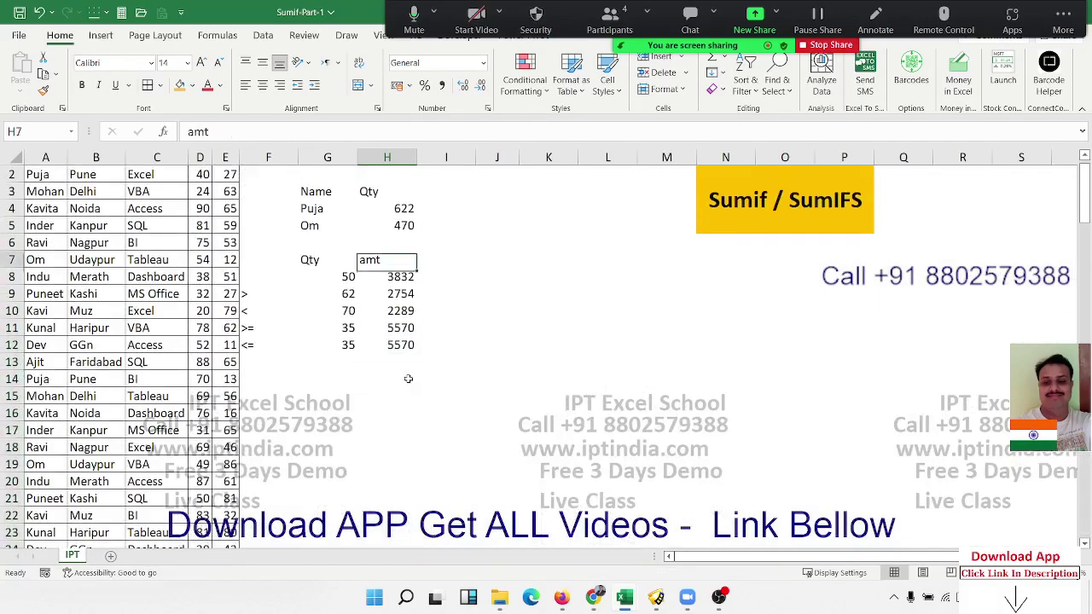
key("Up")
key("Down")
key("Down")
key("Down")
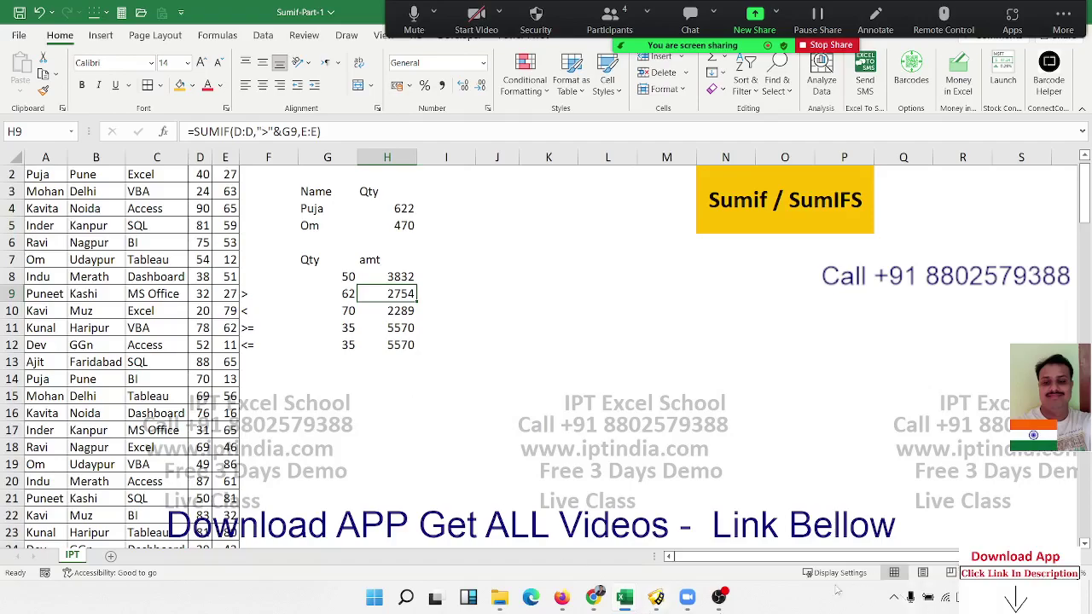
left_click(728, 599)
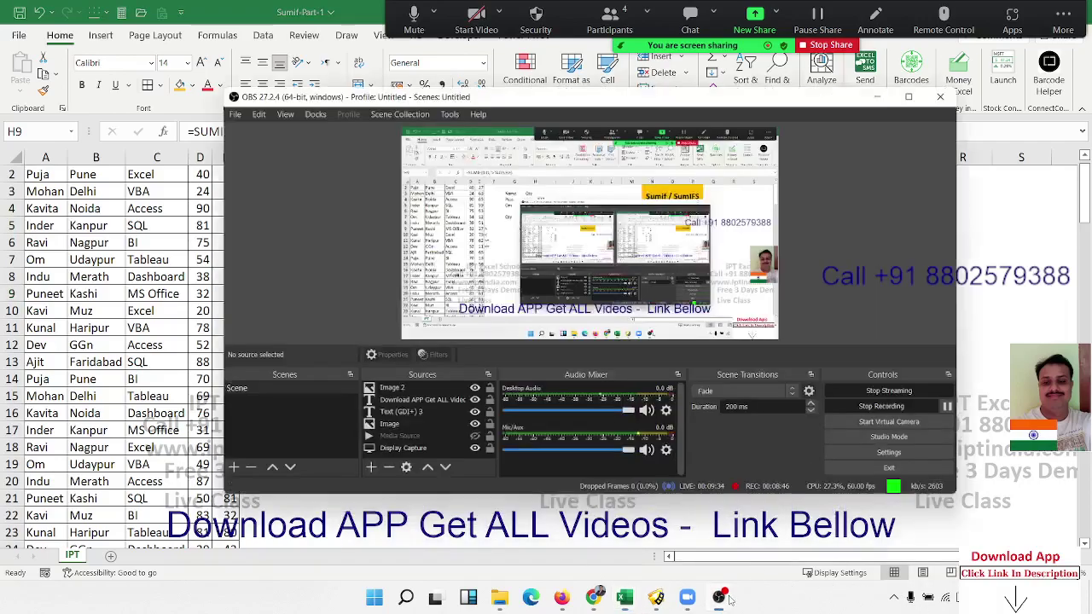
left_click(728, 599)
left_click(380, 327)
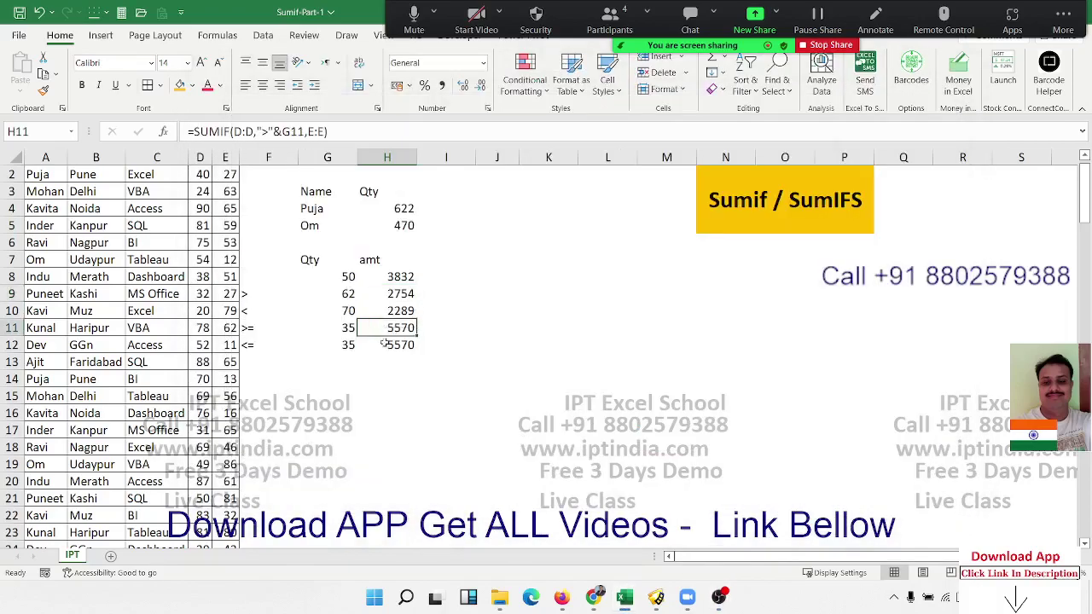
left_click(290, 340)
left_click(366, 345)
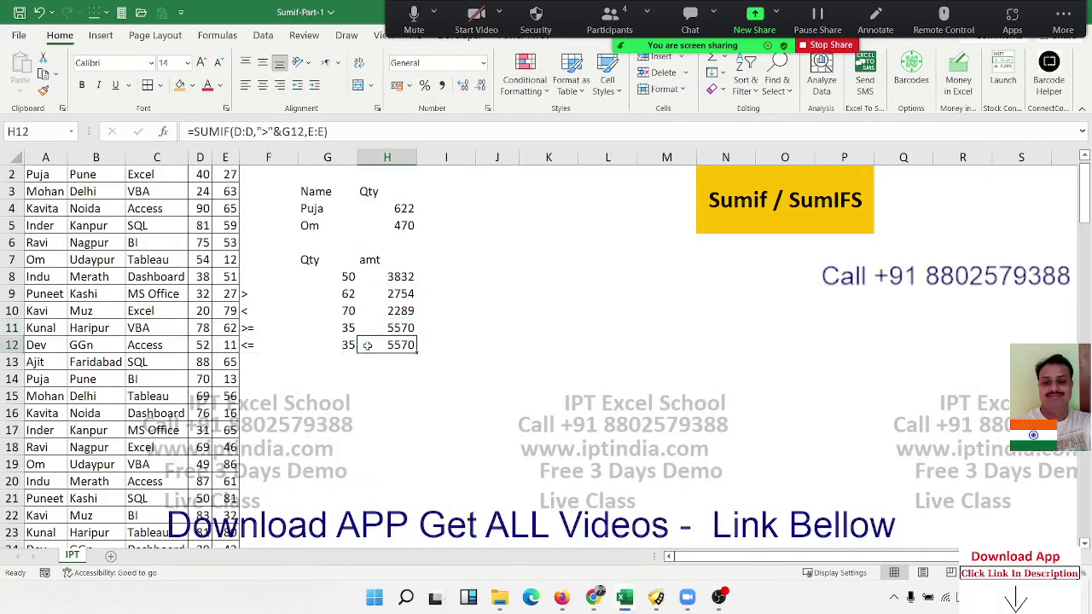
left_click(363, 273)
left_click_drag(323, 225, 320, 190)
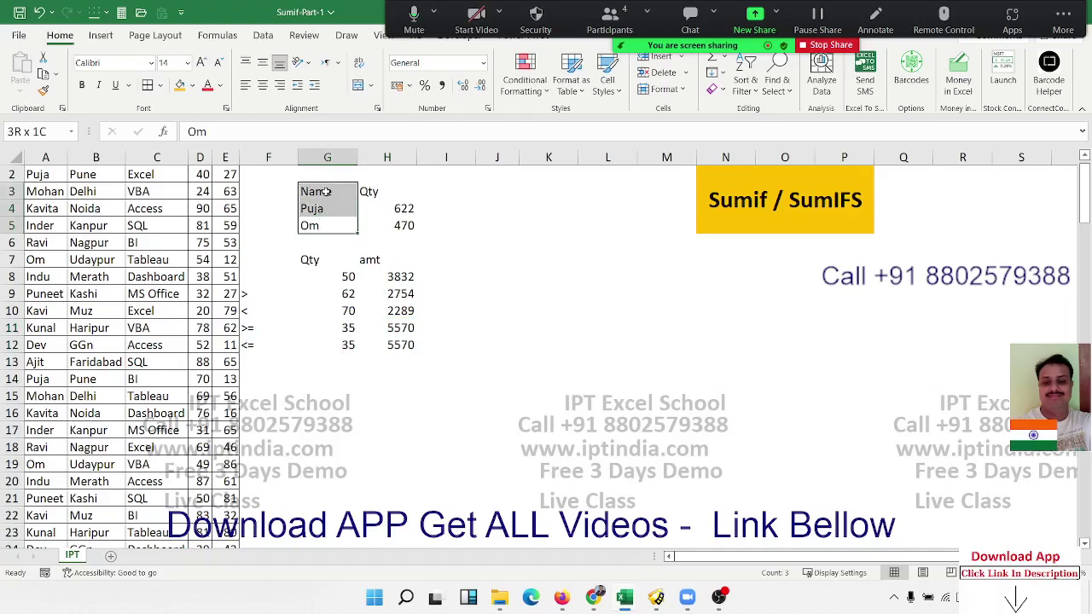
left_click(340, 385)
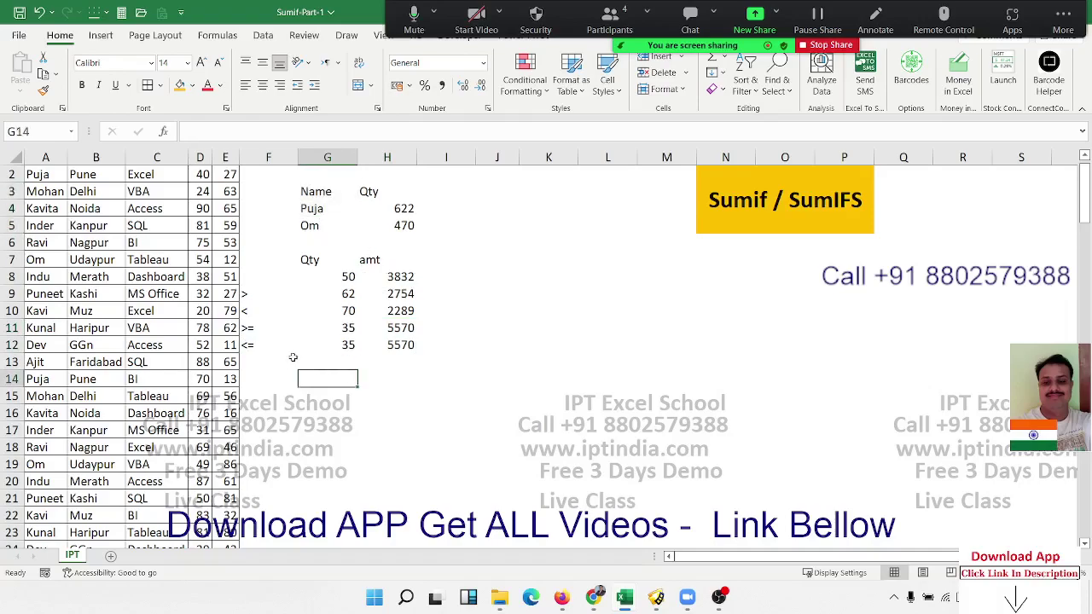
scroll(209, 352, "up", 1)
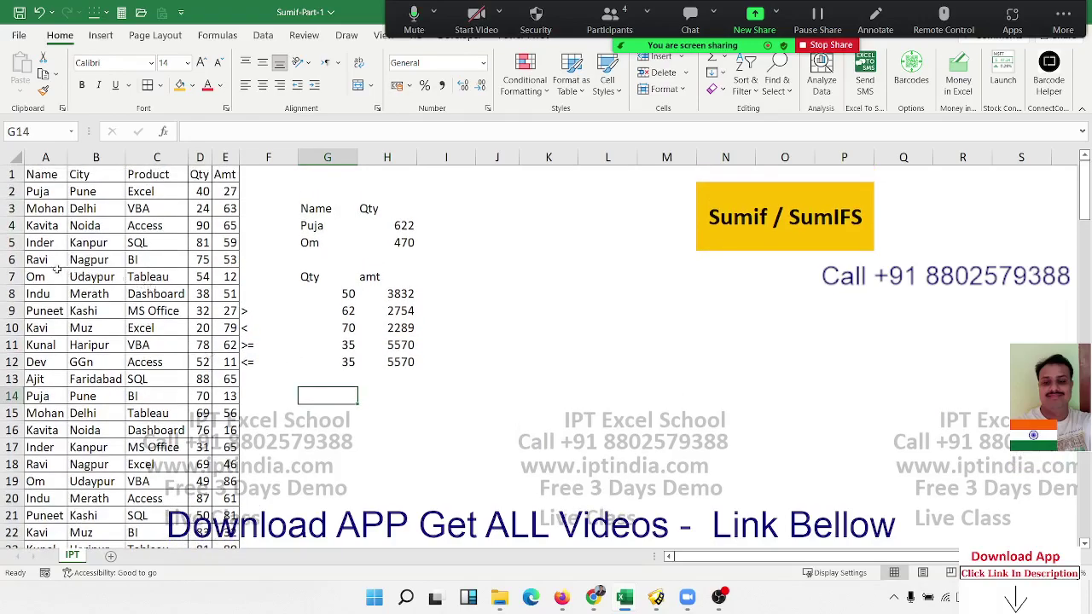
Step: Extend the Om names in A7 and A19 with Prakash, leaving Om's total at 367
double_click(52, 277)
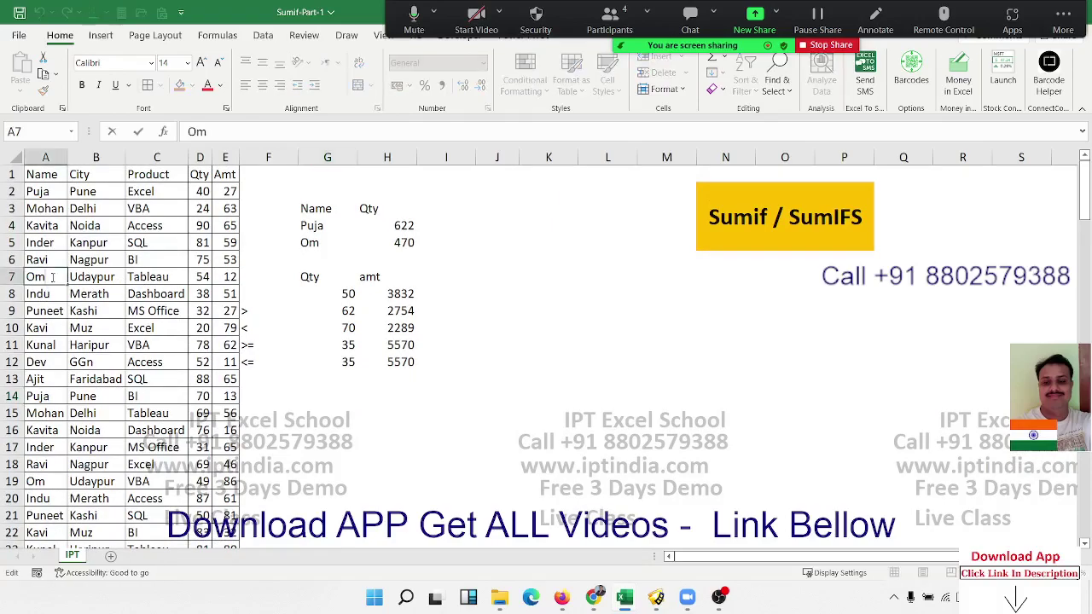
type("Pr")
type("akash")
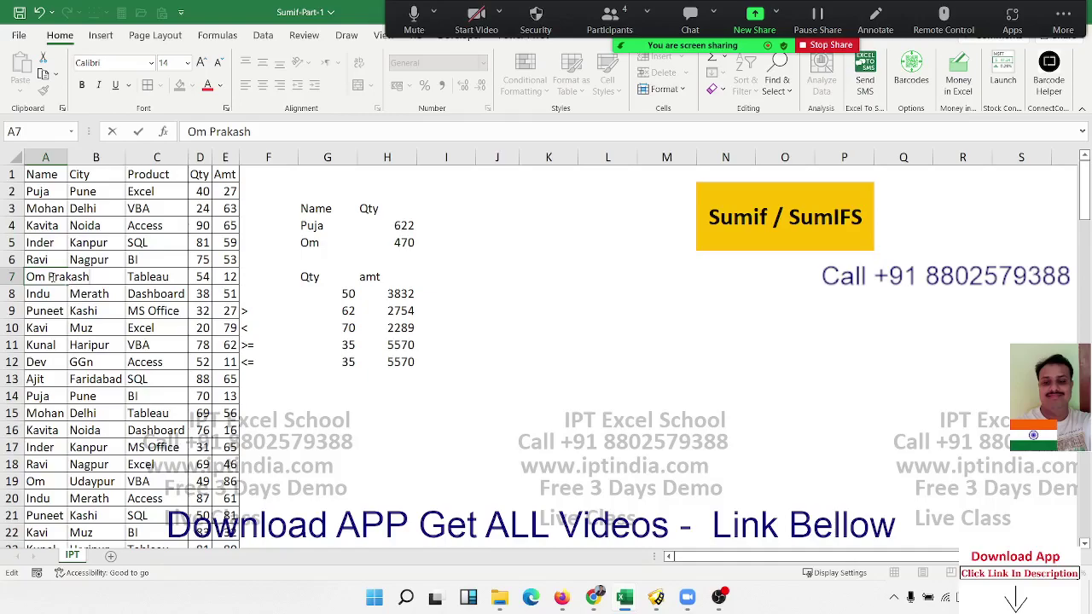
key("Return")
key("Down")
key("Down")
key("Down")
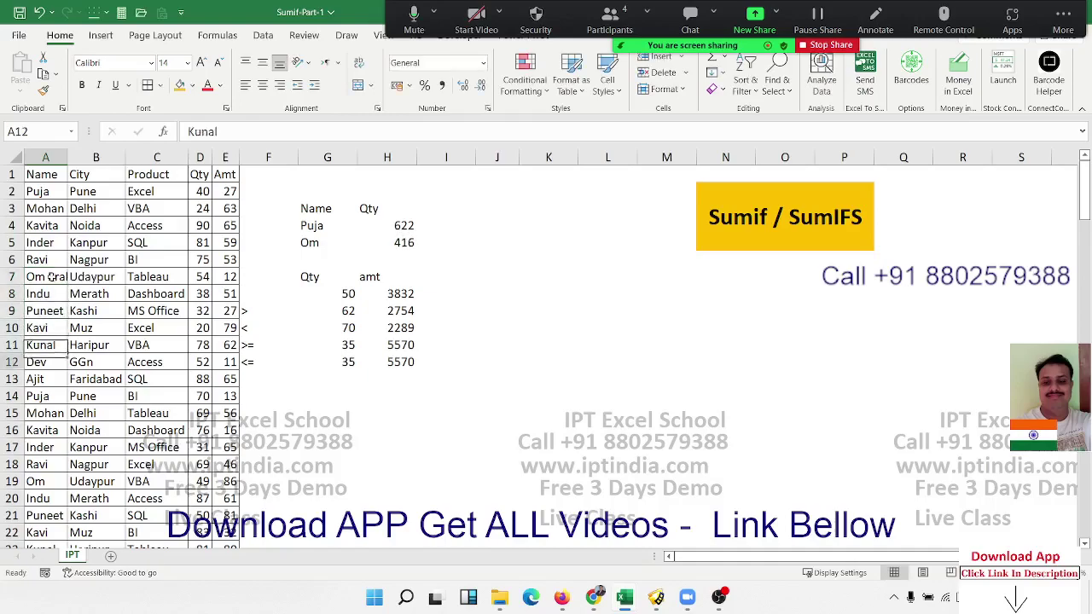
key("Down")
key("Down")
key("Down")
key("Down")
key("Down")
key("Down")
key("Down")
key("Down")
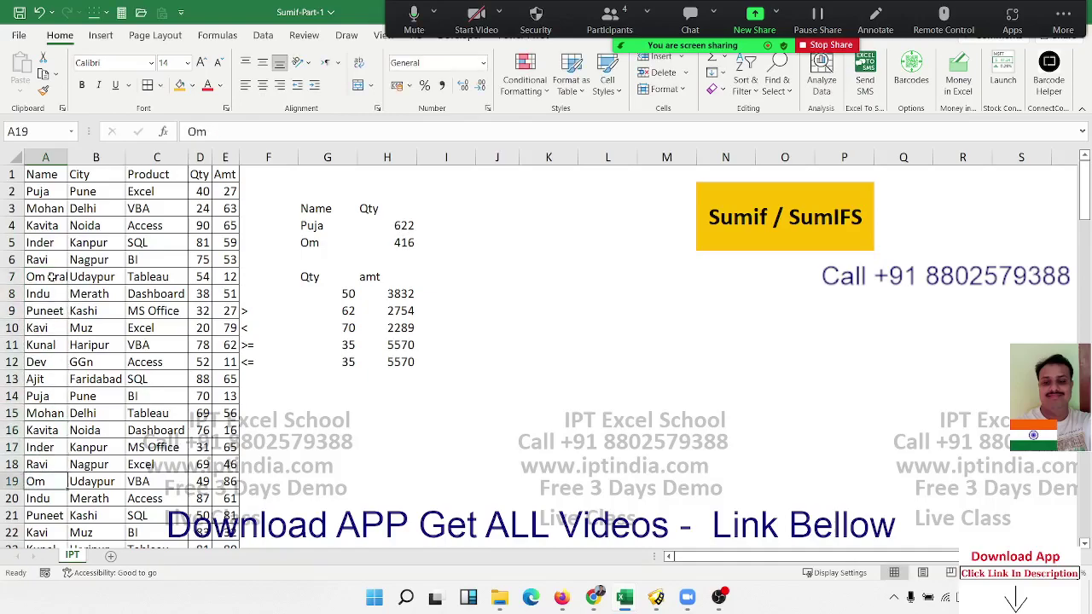
double_click(55, 483)
type("Prakash")
key("Return")
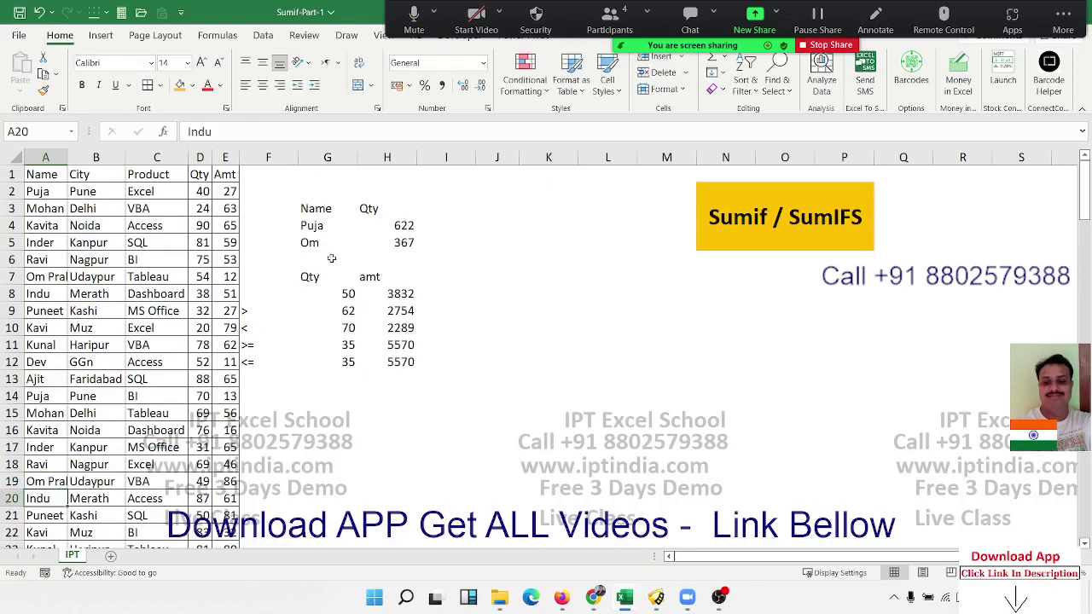
Step: Copy the Om name and its 367 total from G5:H5 into G14:H14
left_click_drag(313, 245, 372, 240)
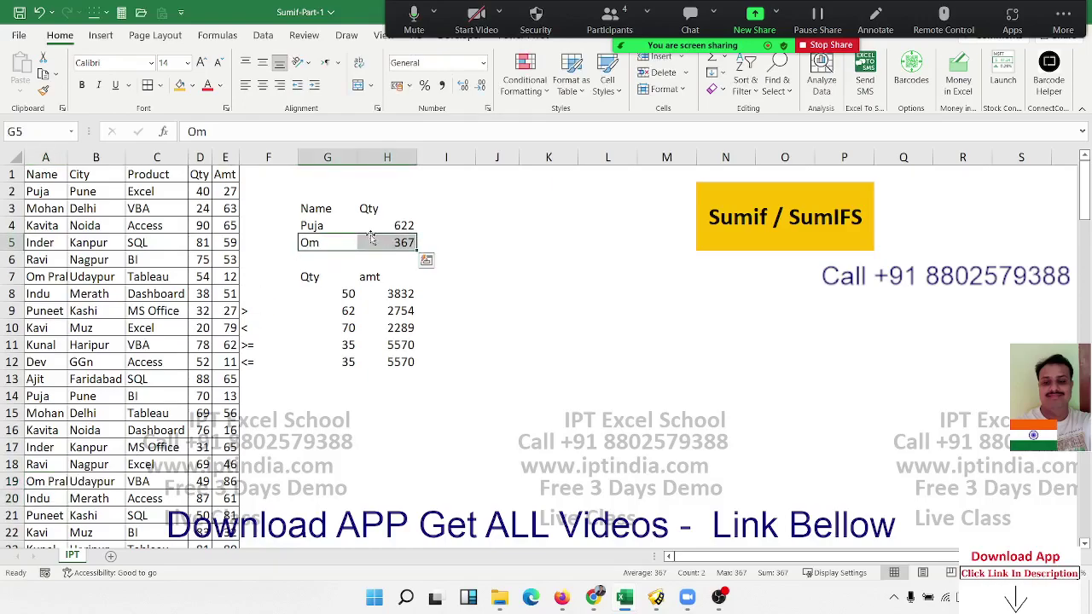
key("ctrl+c")
left_click(326, 397)
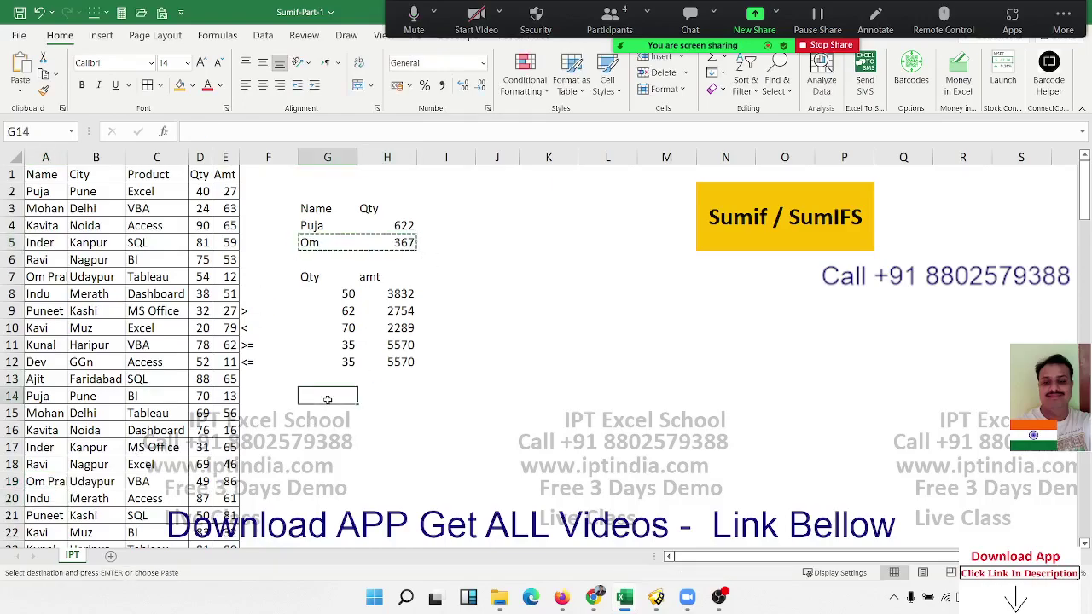
key("ctrl+v")
key("Escape")
Step: Change the G14 criterion to the wildcard *Om*, raising H14's total to 470
double_click(384, 397)
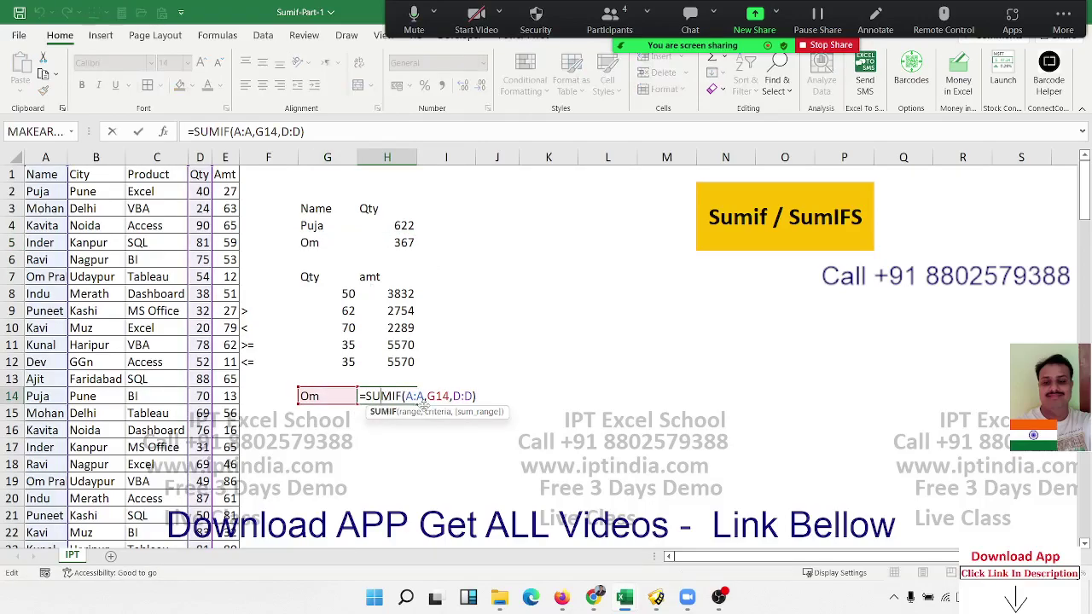
key("Return")
left_click(329, 396)
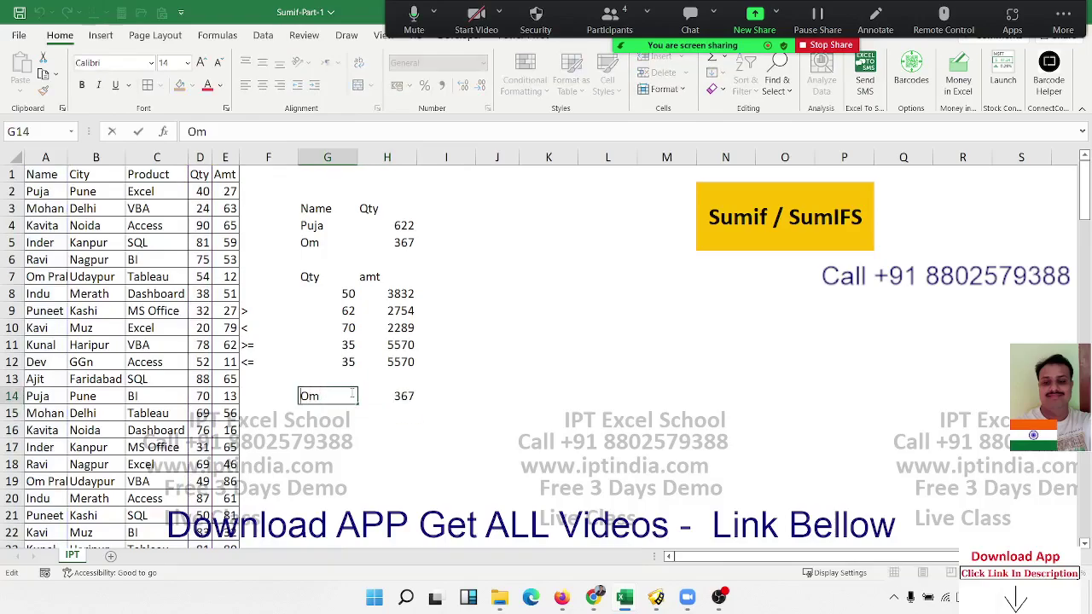
type("*Om")
type("*")
key("Return")
left_click(351, 393)
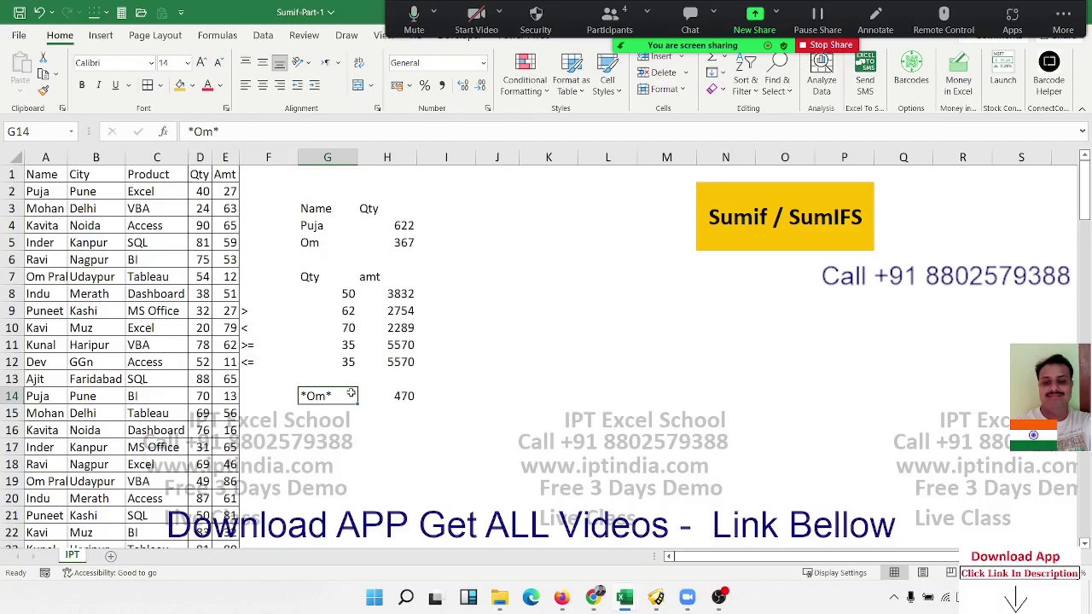
key("Right")
key("Left")
Step: Enter the wildcard criteria *OM in G15 and OM* in G16
key("Down")
type("*")
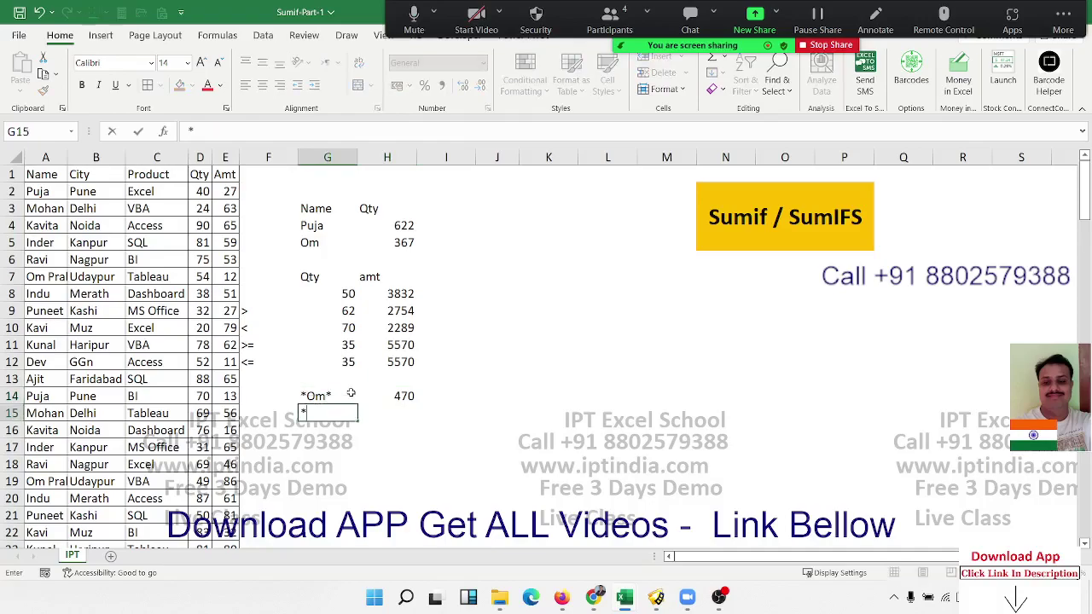
type("OM")
key("Return")
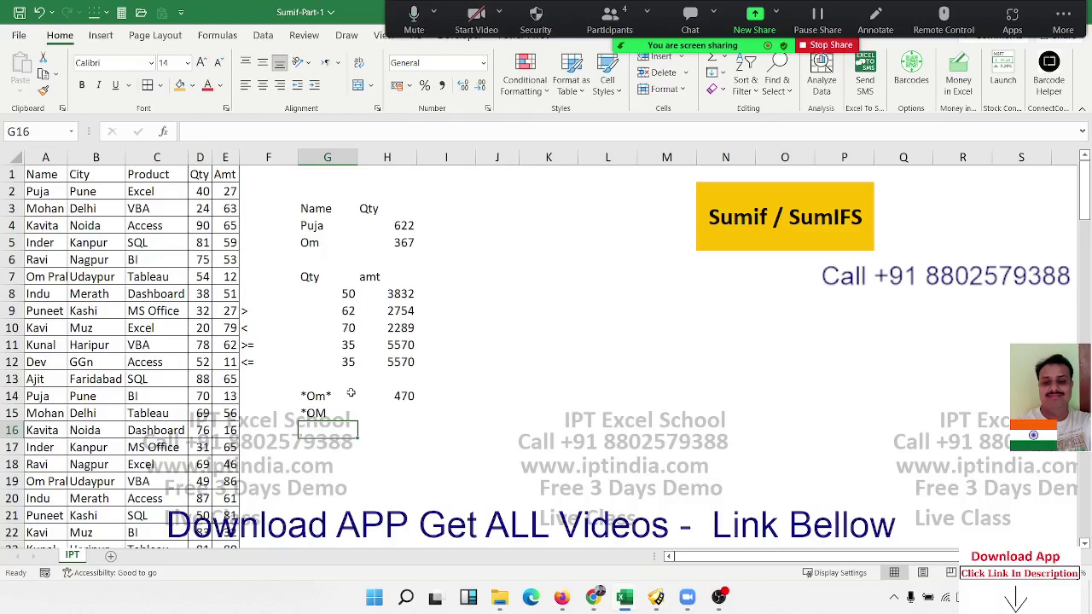
type("OM*")
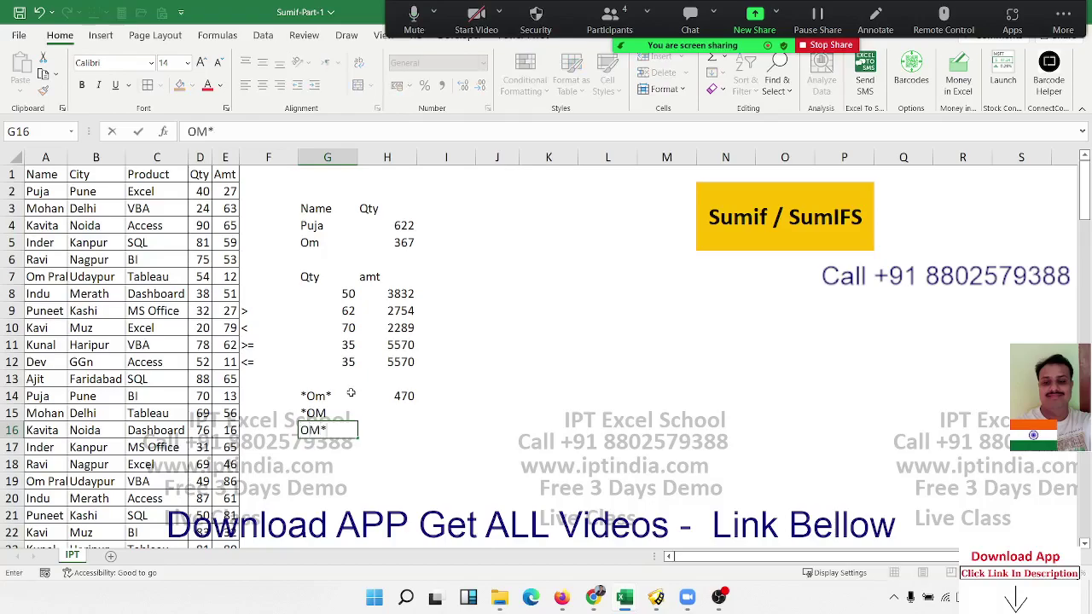
key("Return")
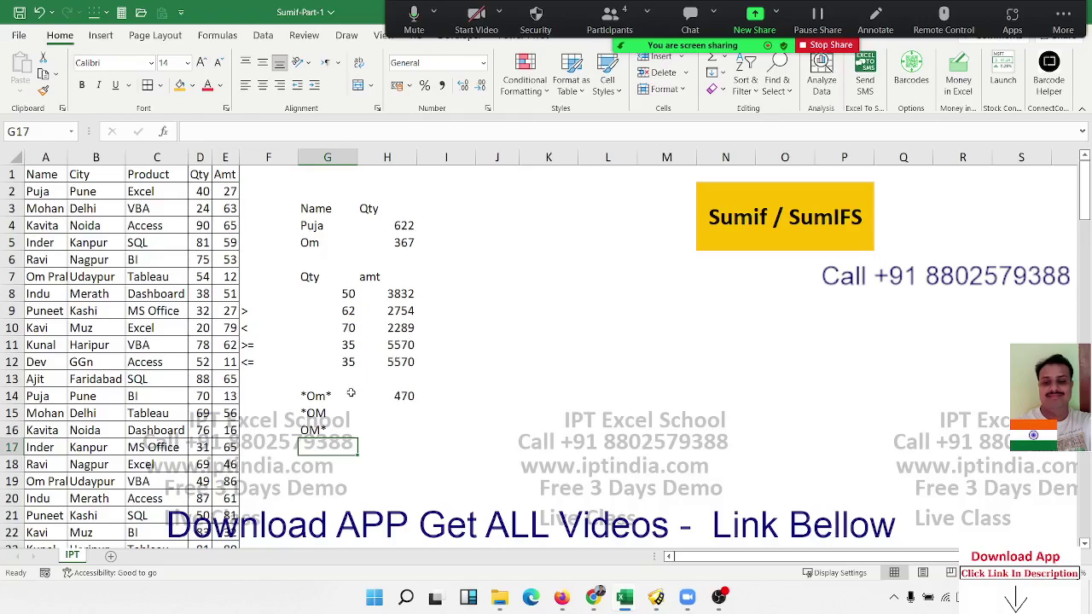
Step: Fill the H14 SUMIF total down to H15:H16, giving 367 and 470
left_click(399, 395)
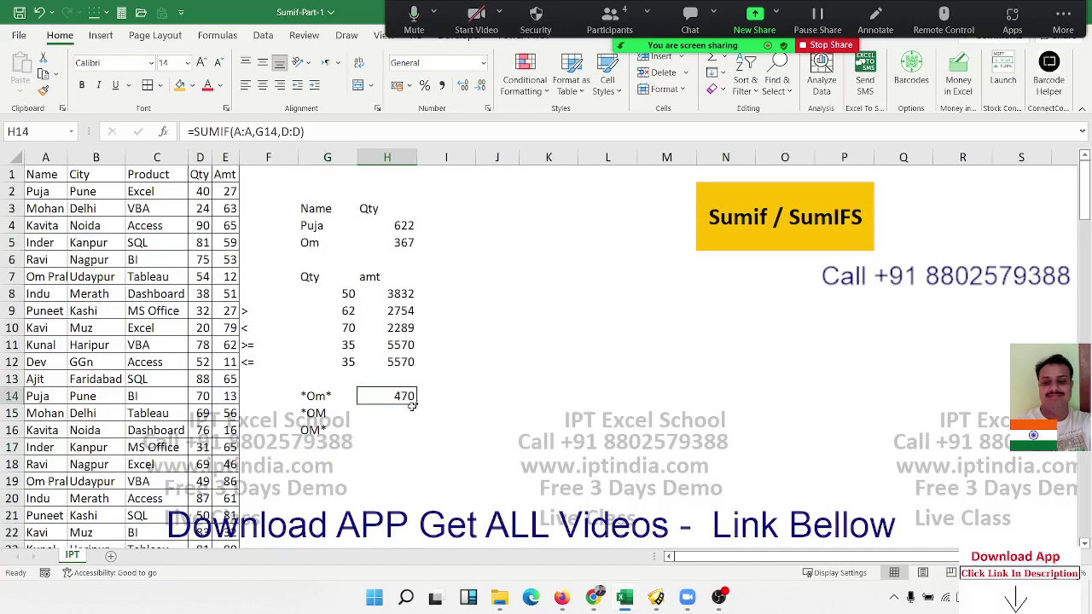
left_click_drag(417, 405, 416, 437)
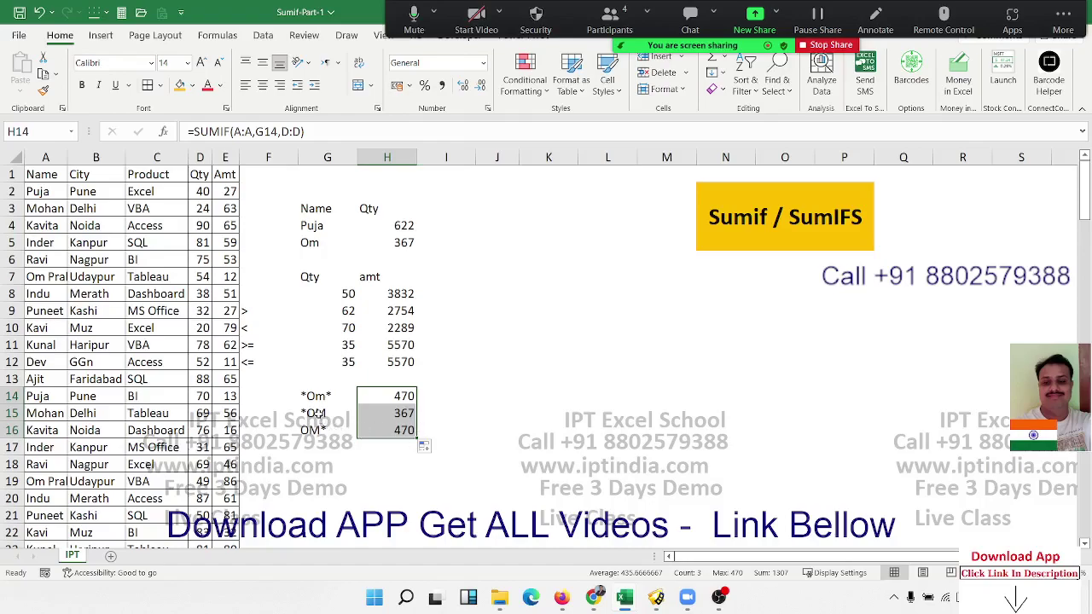
left_click(317, 415)
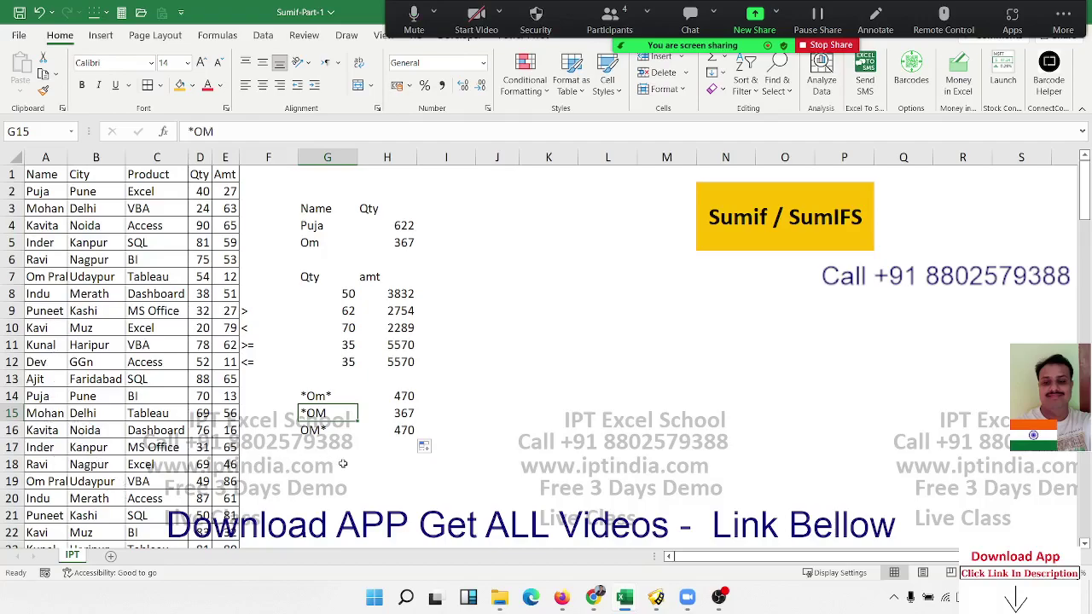
left_click(343, 464)
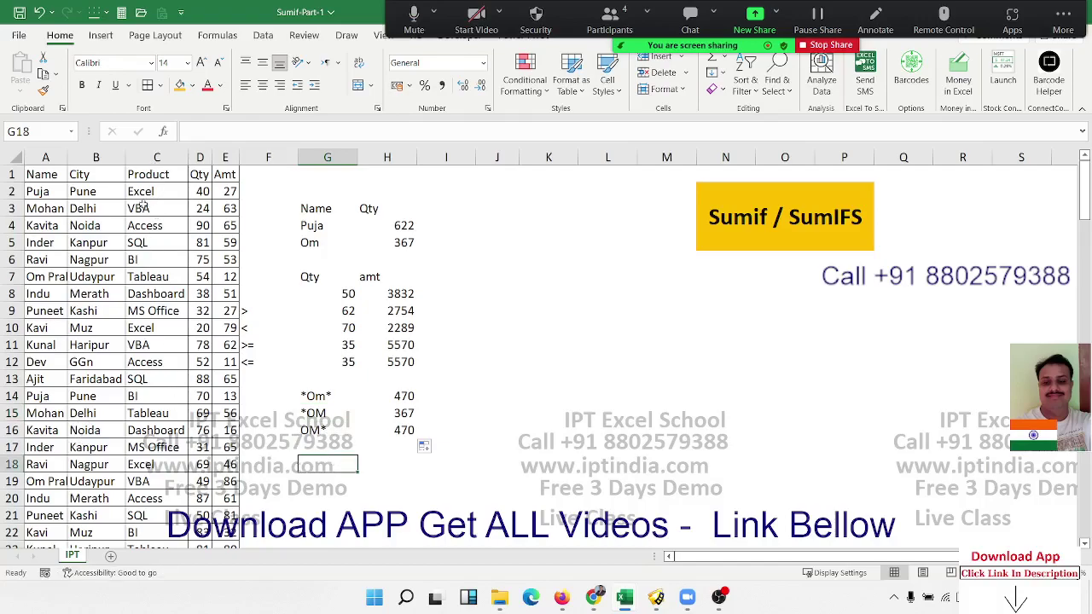
Step: Review the City entries in column B, such as Muz and GGn, then select G18
left_click_drag(105, 194, 104, 463)
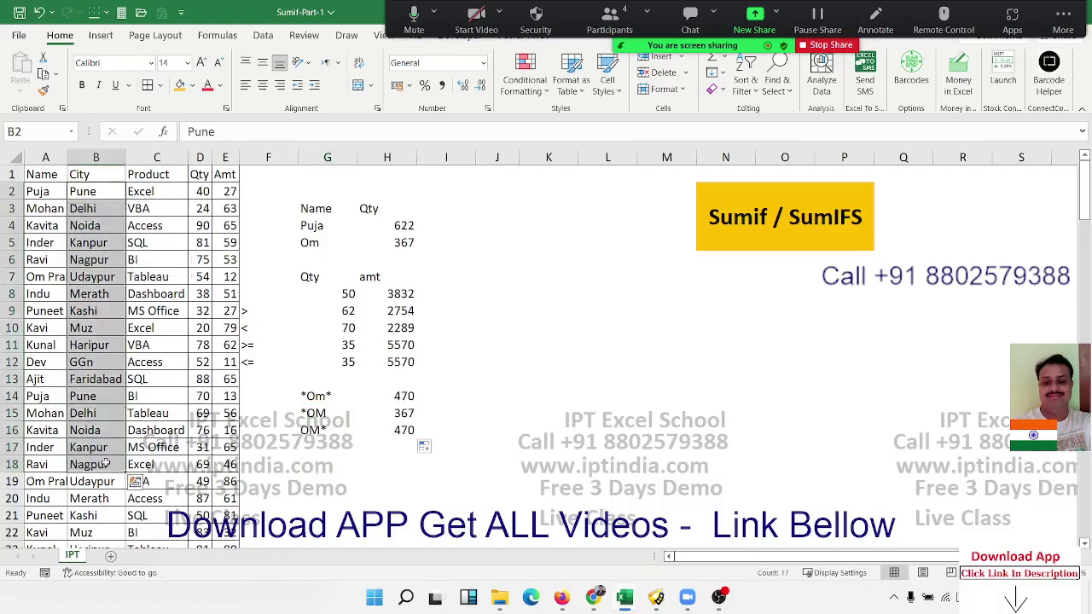
left_click(88, 365)
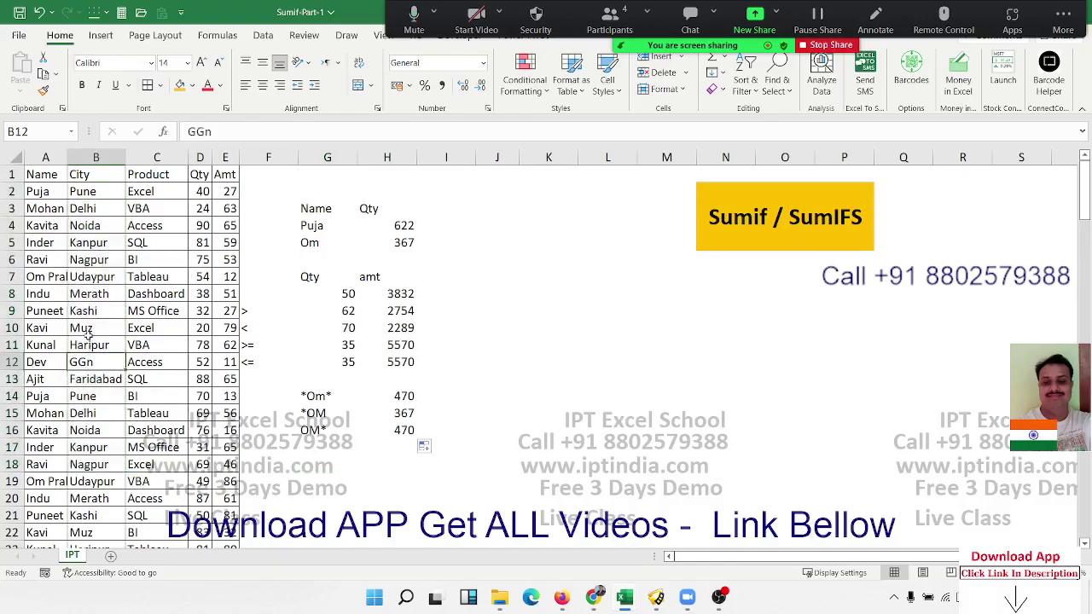
left_click(87, 331)
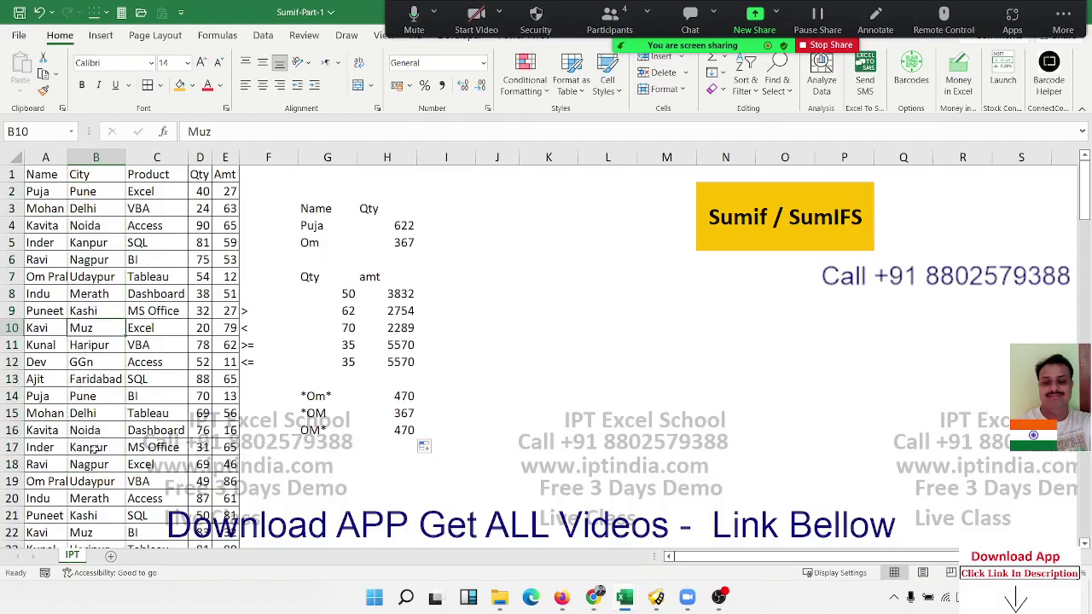
left_click(96, 534)
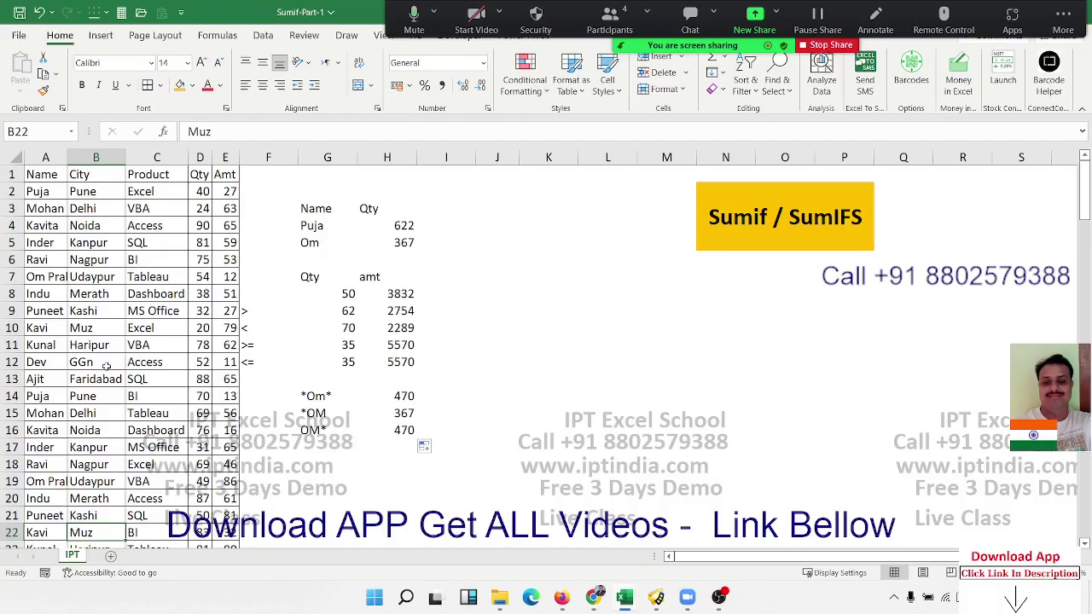
double_click(84, 324)
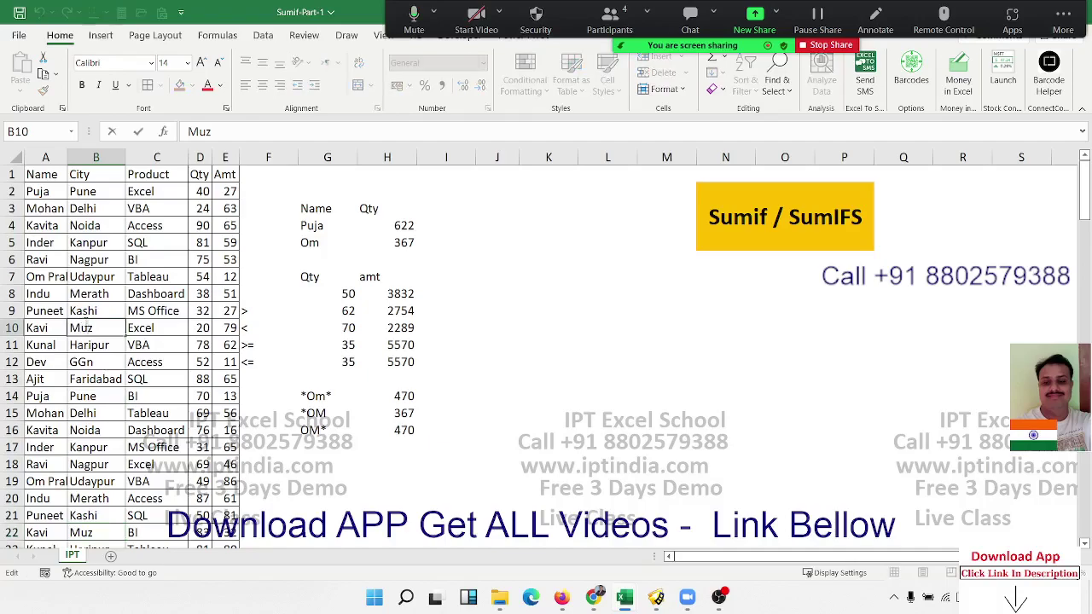
key("Return")
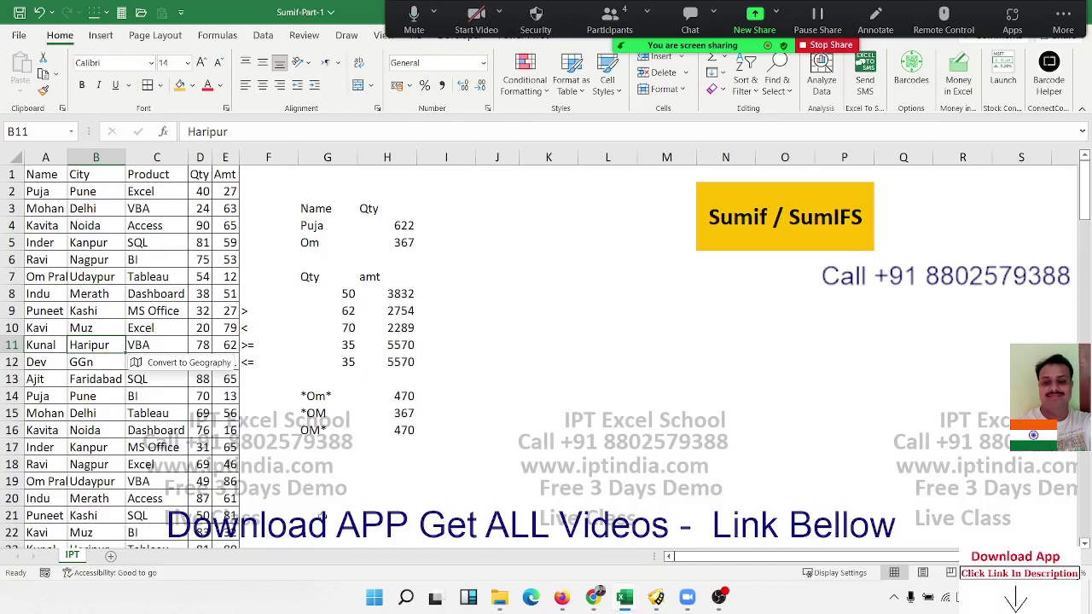
left_click(341, 463)
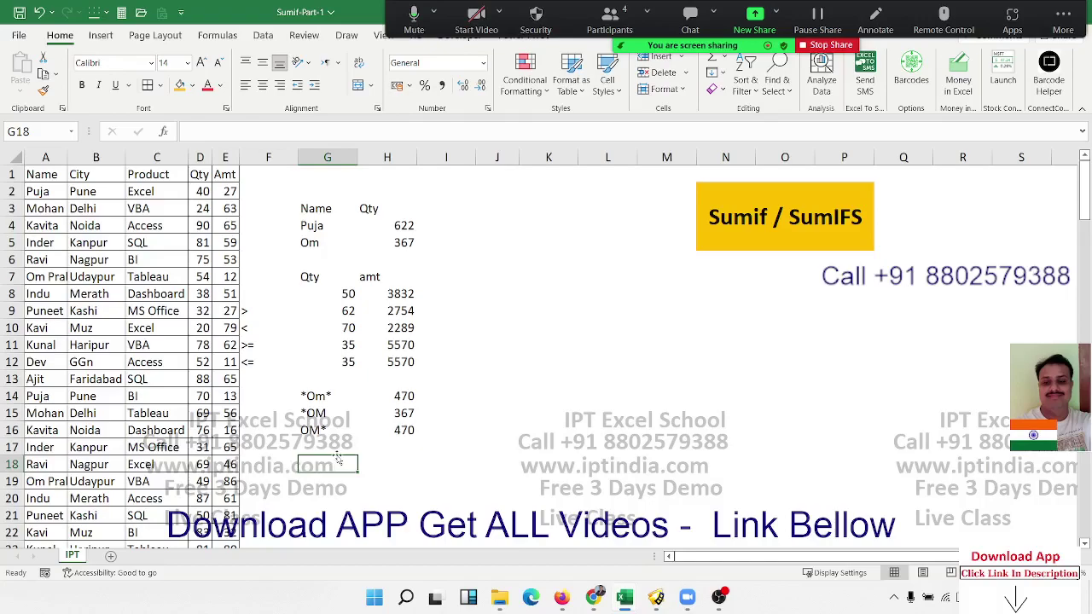
left_click(332, 451)
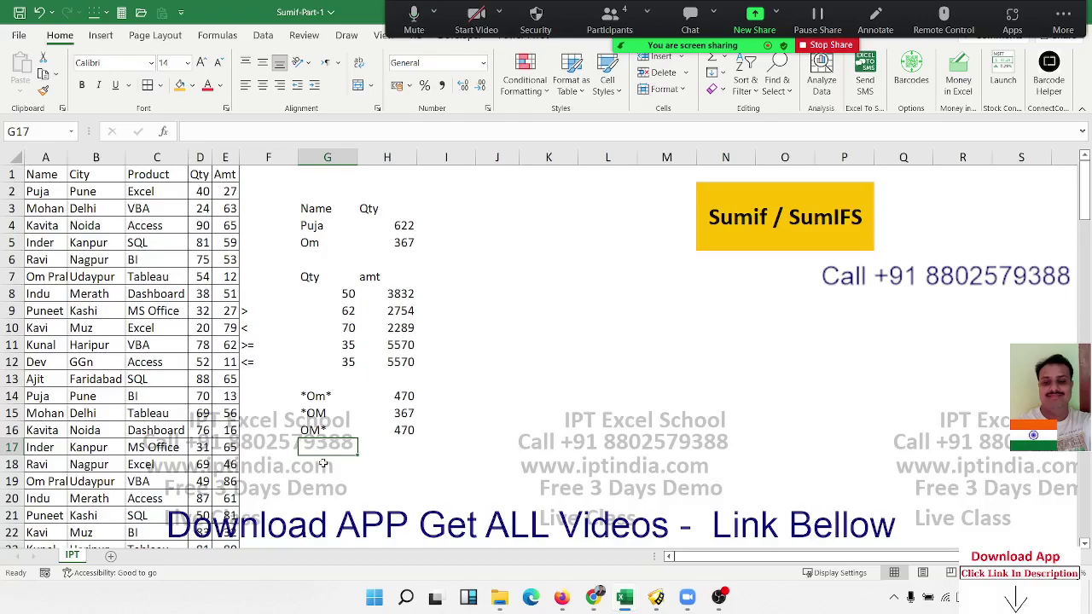
left_click(324, 465)
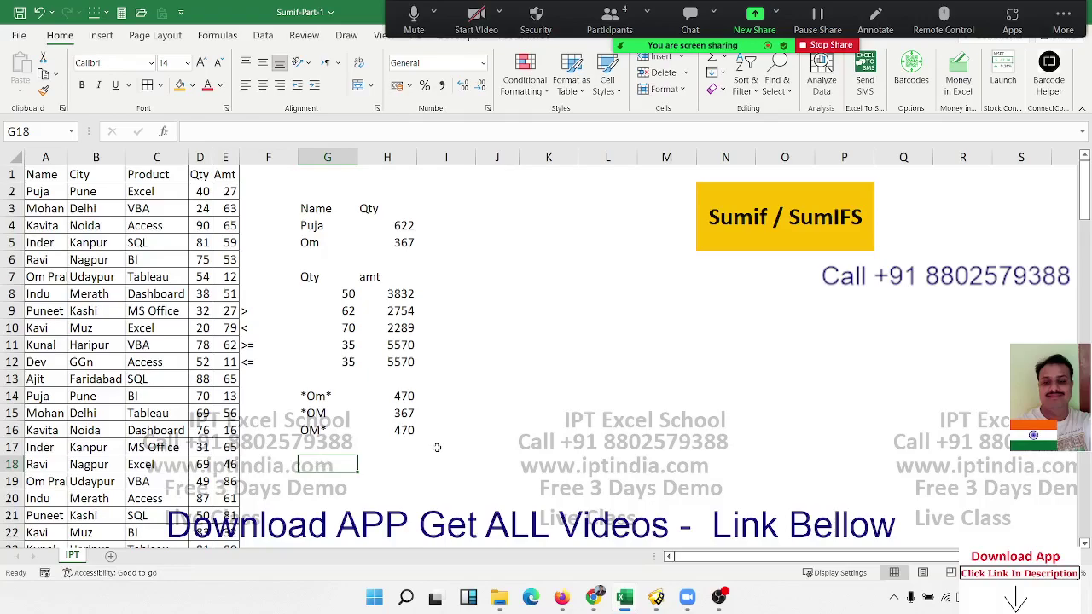
type("???")
key("Return")
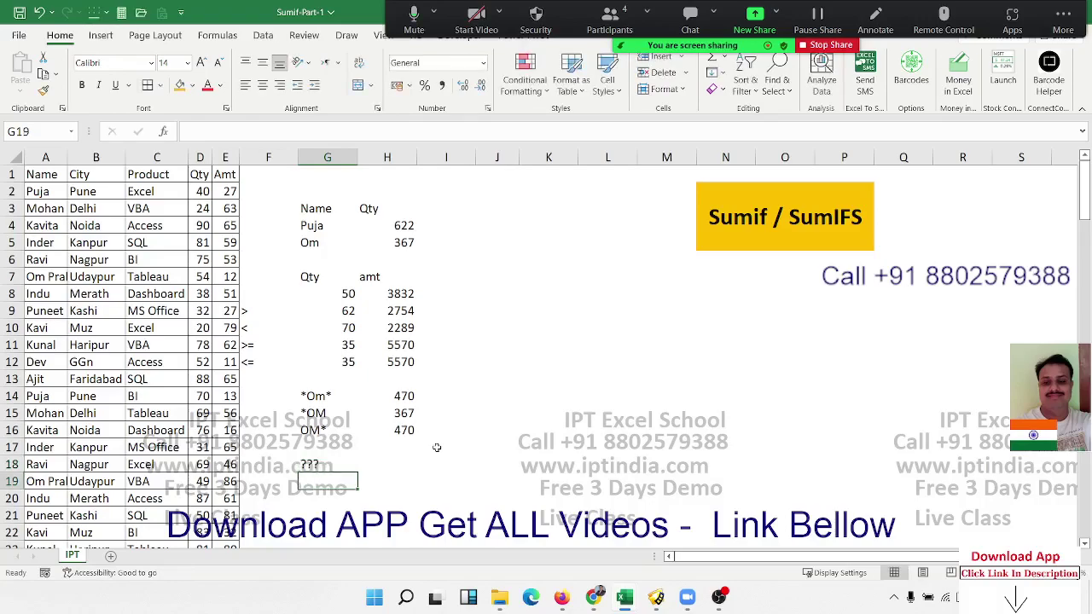
key("Up")
key("Right")
type("=s")
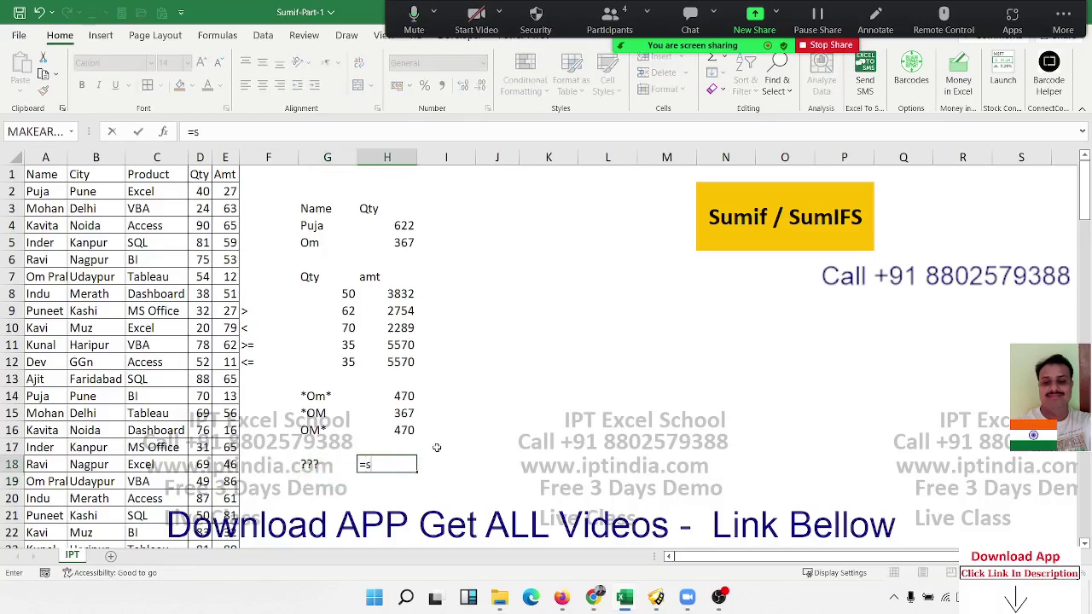
type("m")
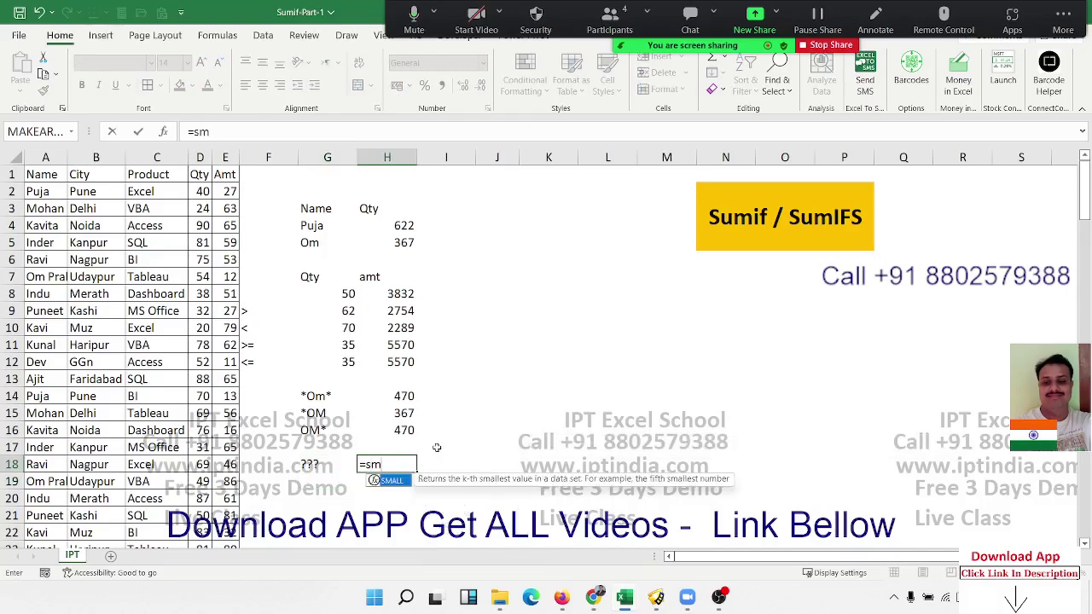
key("BackSpace")
type("u")
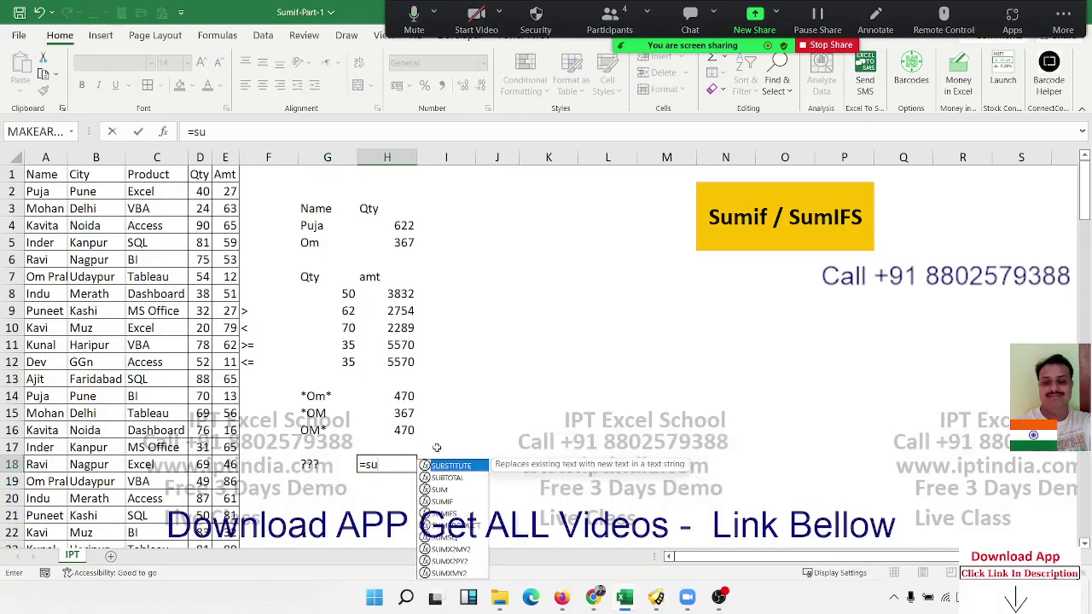
type("m")
key("Down")
key("Tab")
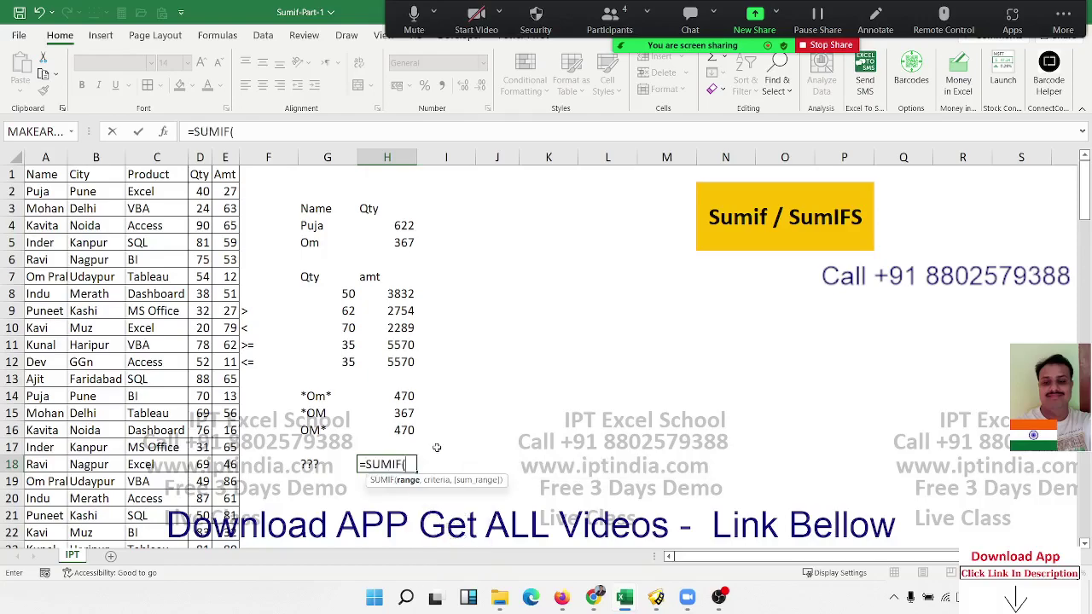
left_click(100, 162)
type(",")
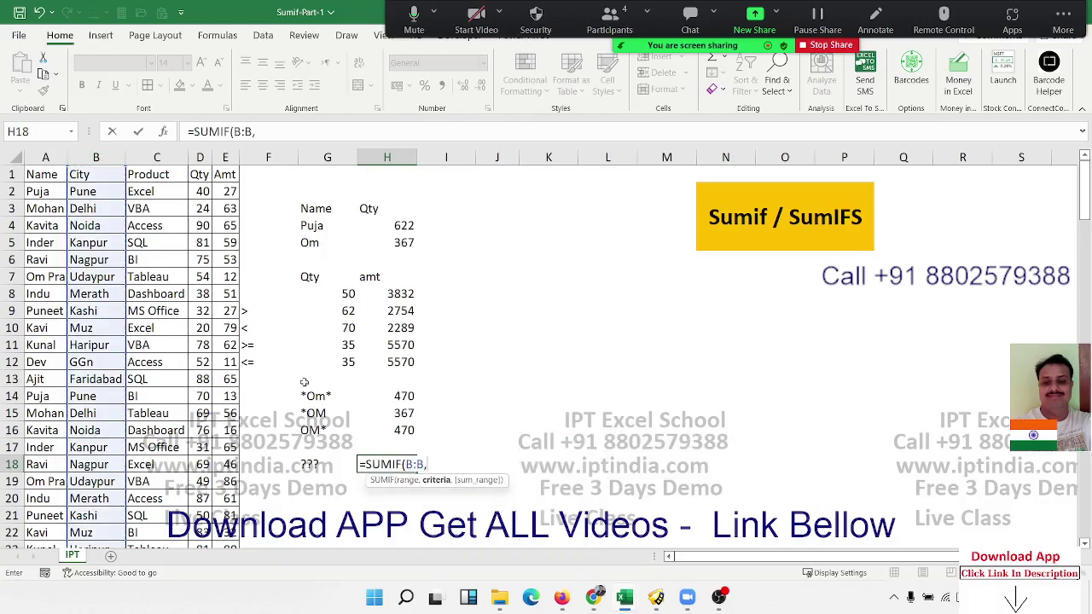
left_click(325, 467)
type(",")
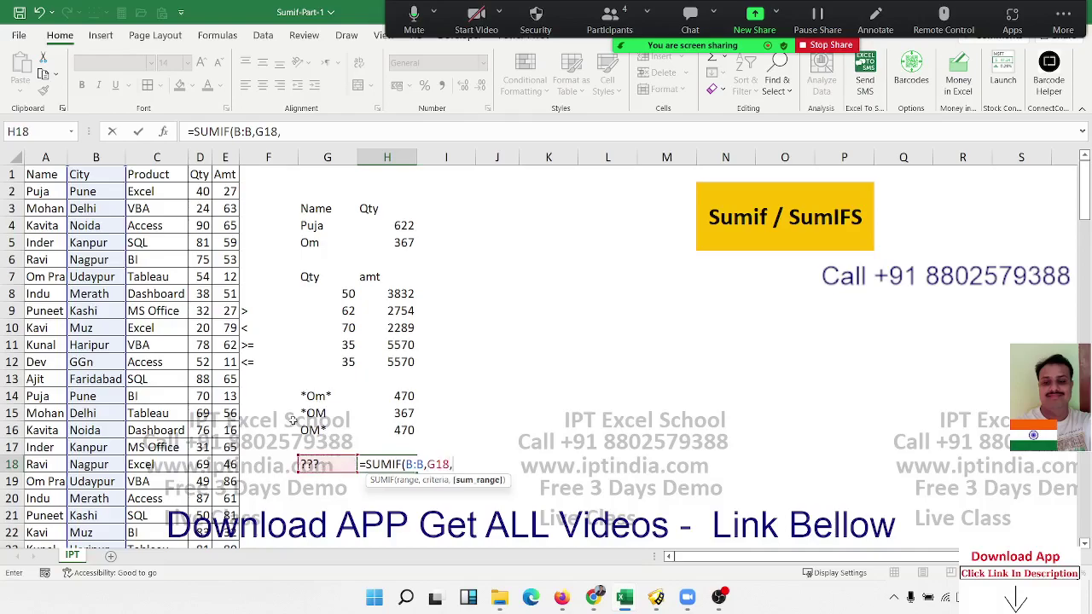
left_click(199, 157)
key("Return")
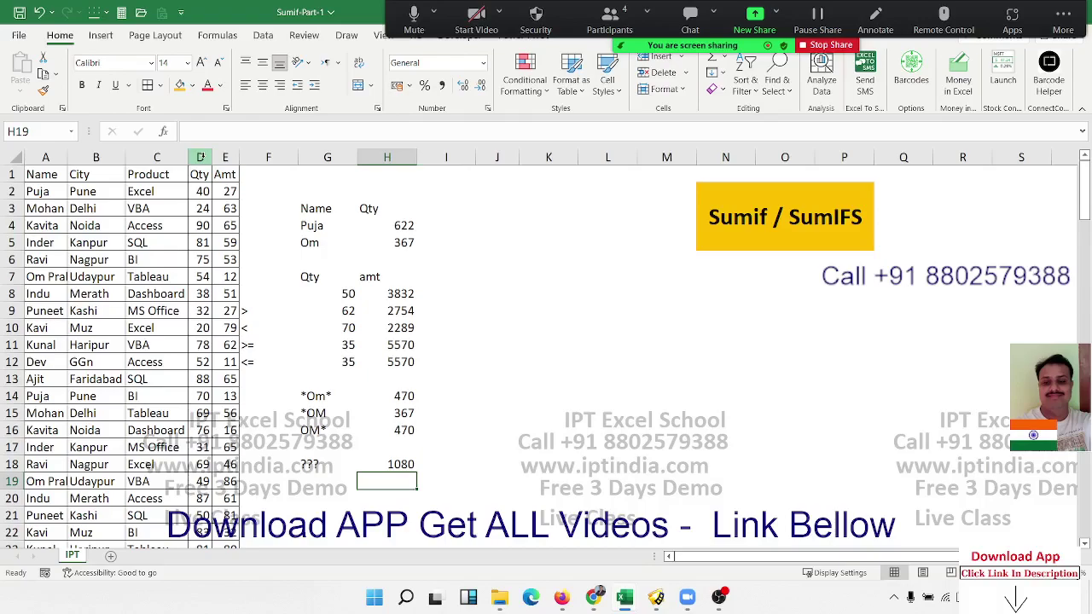
double_click(327, 468)
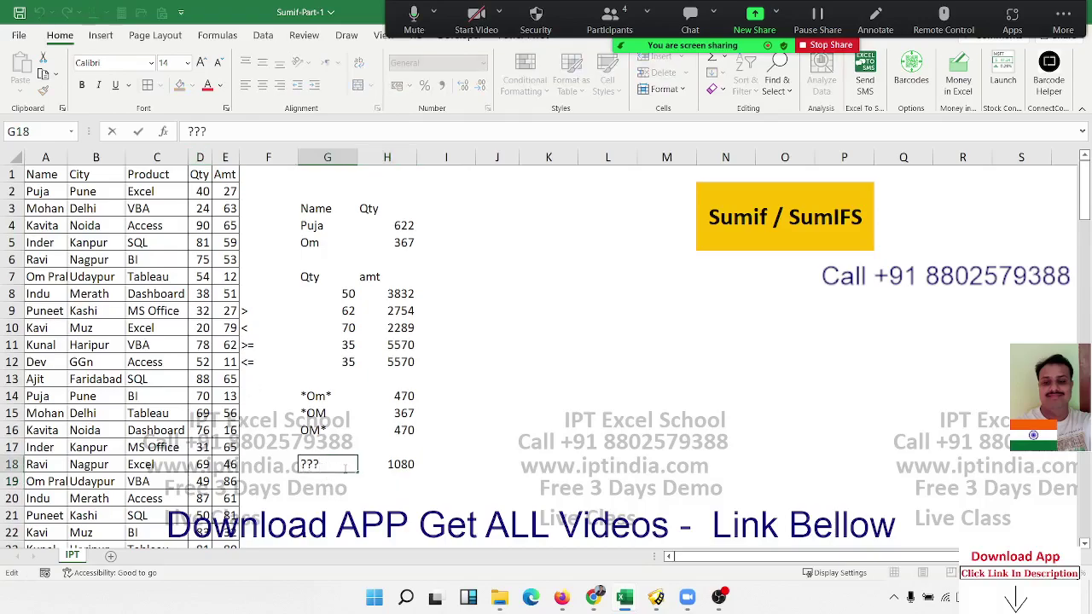
key("Escape")
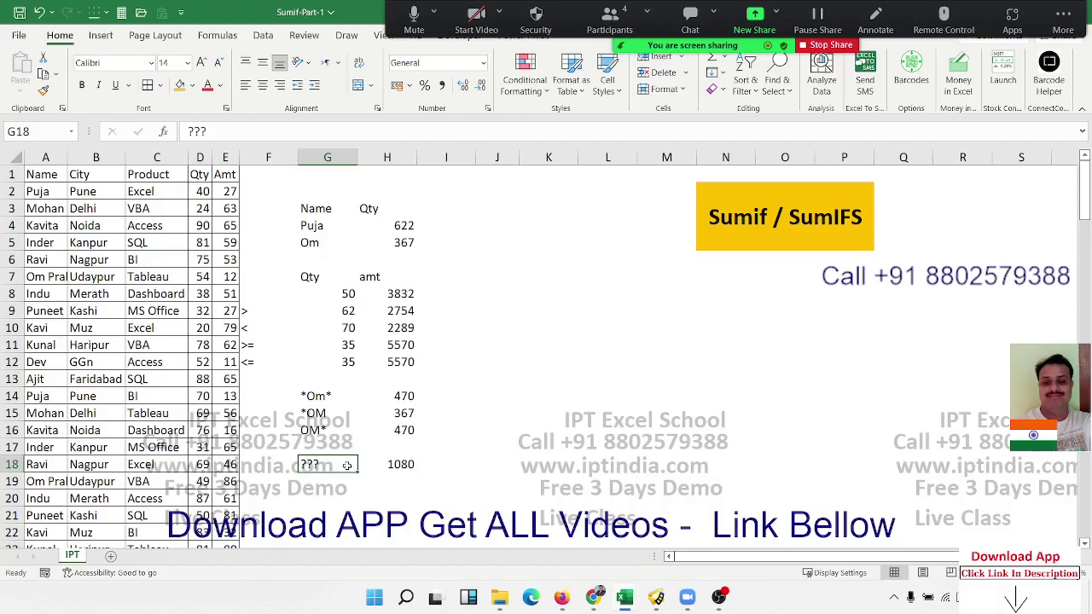
double_click(347, 465)
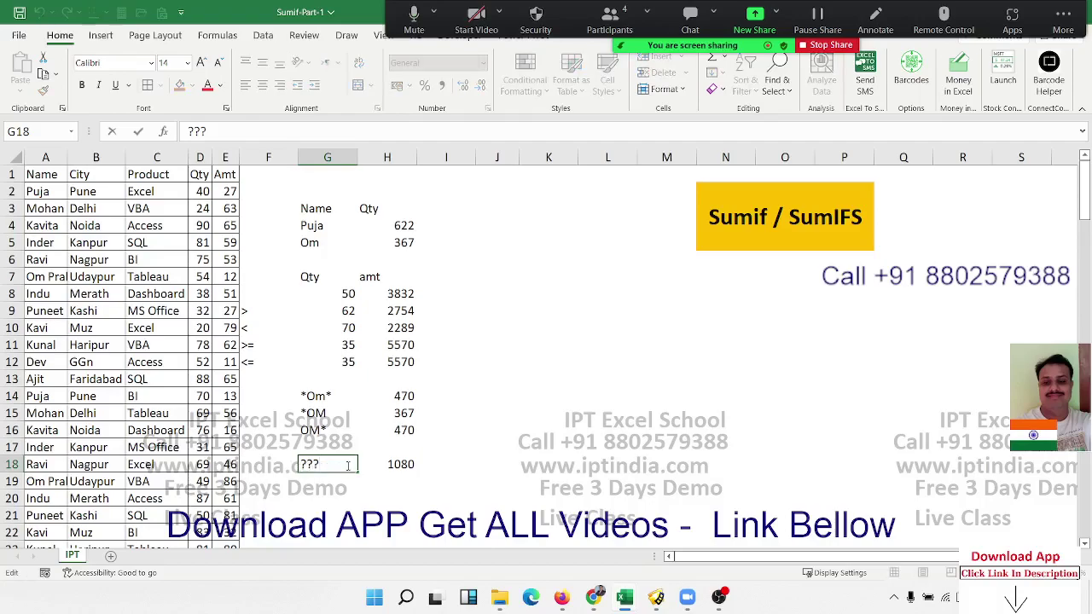
key("Escape")
double_click(401, 464)
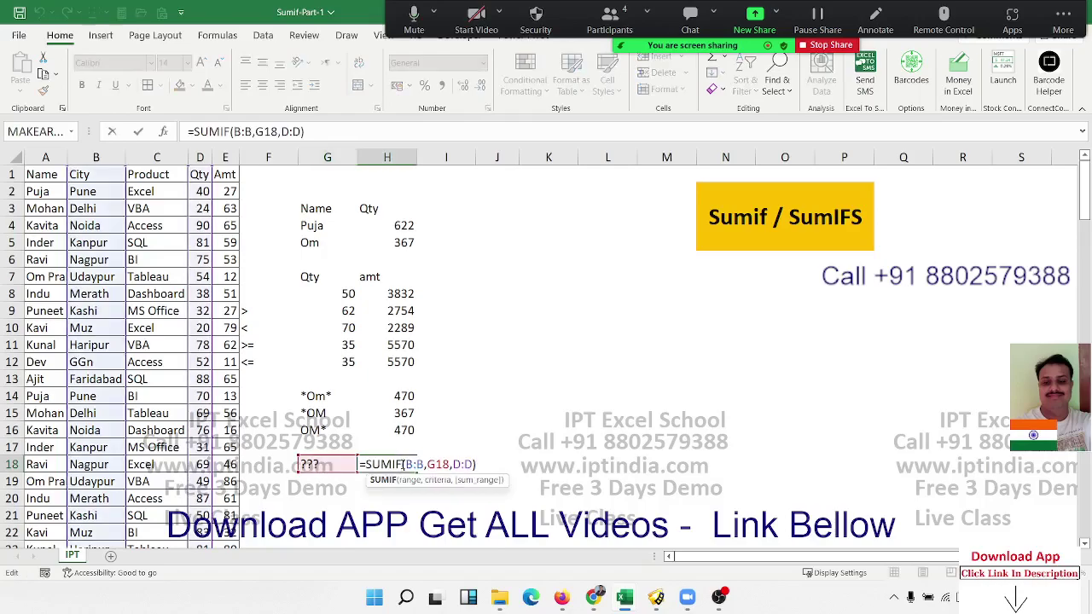
key("Escape")
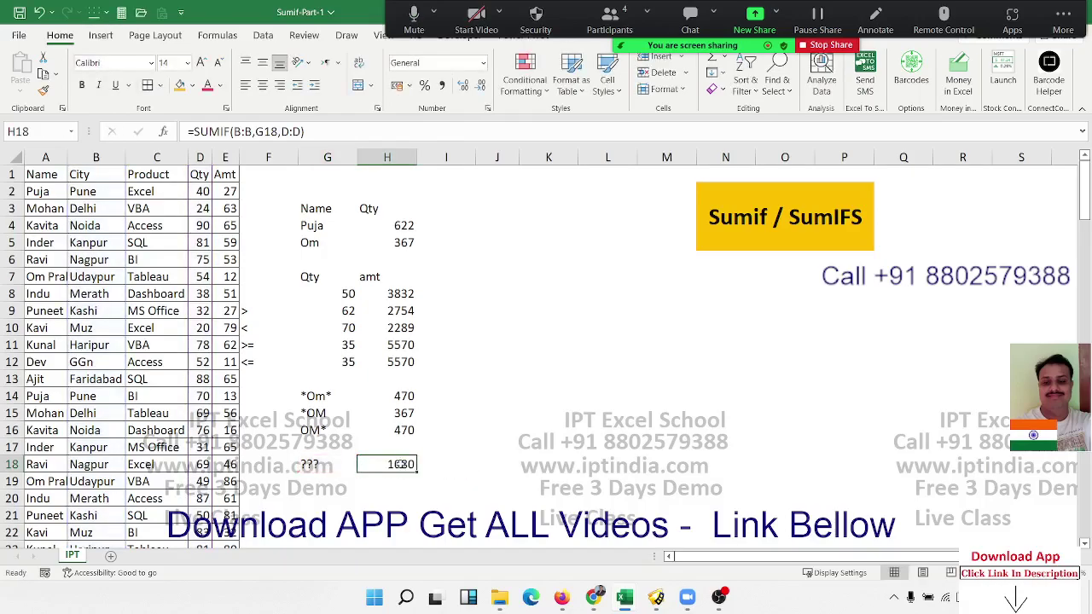
left_click(341, 468)
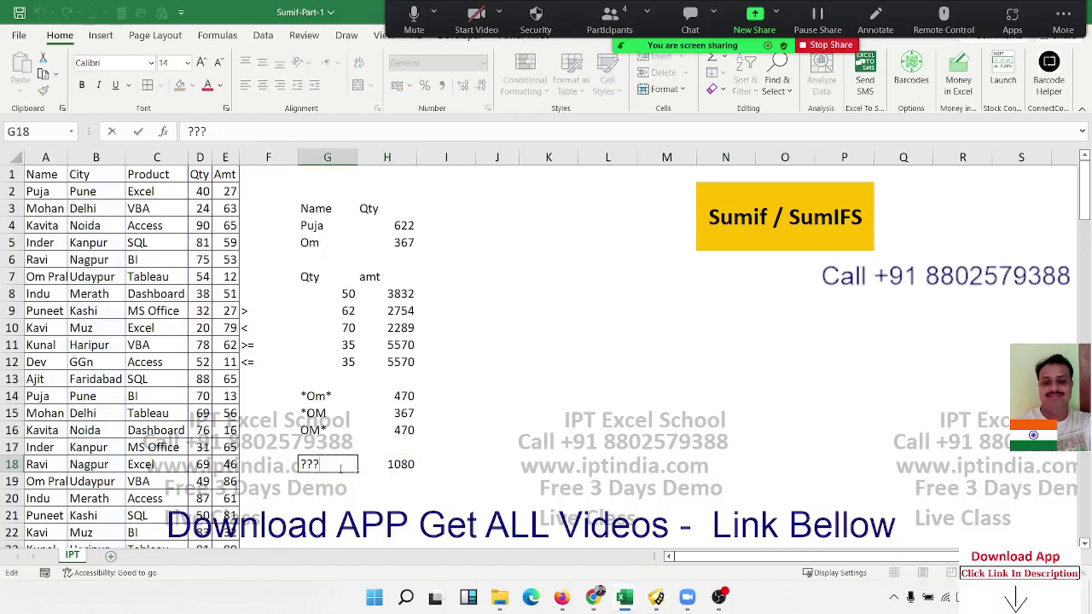
double_click(392, 468)
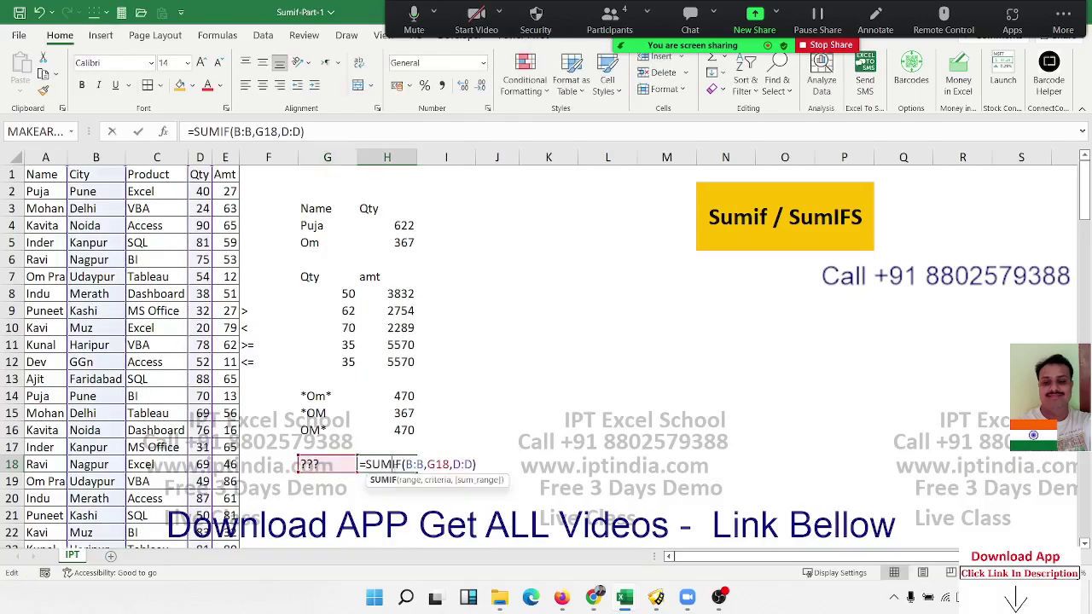
key("Escape")
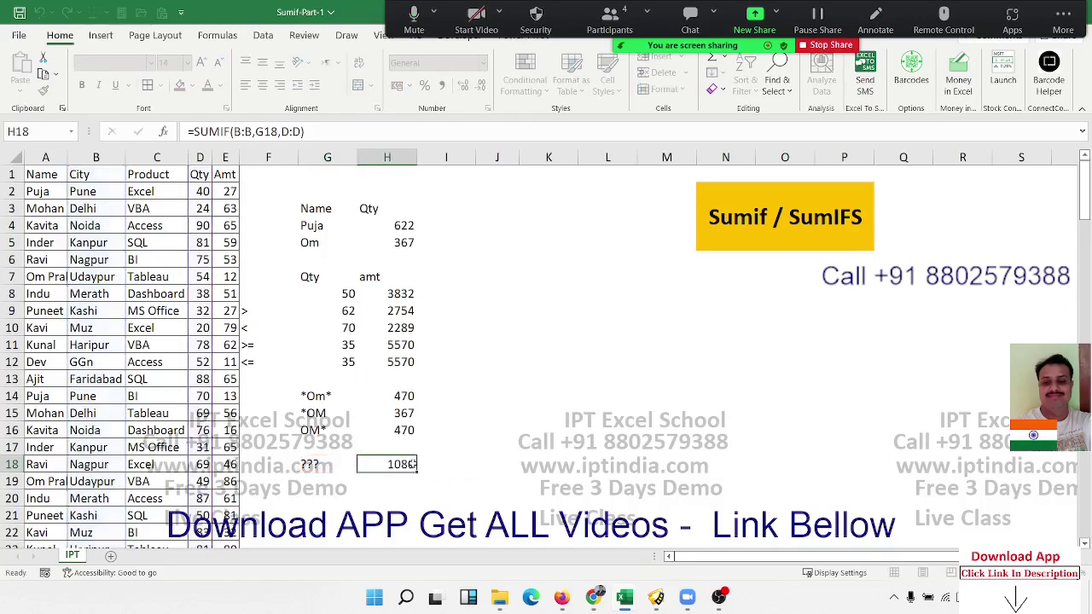
left_click_drag(90, 192, 83, 447)
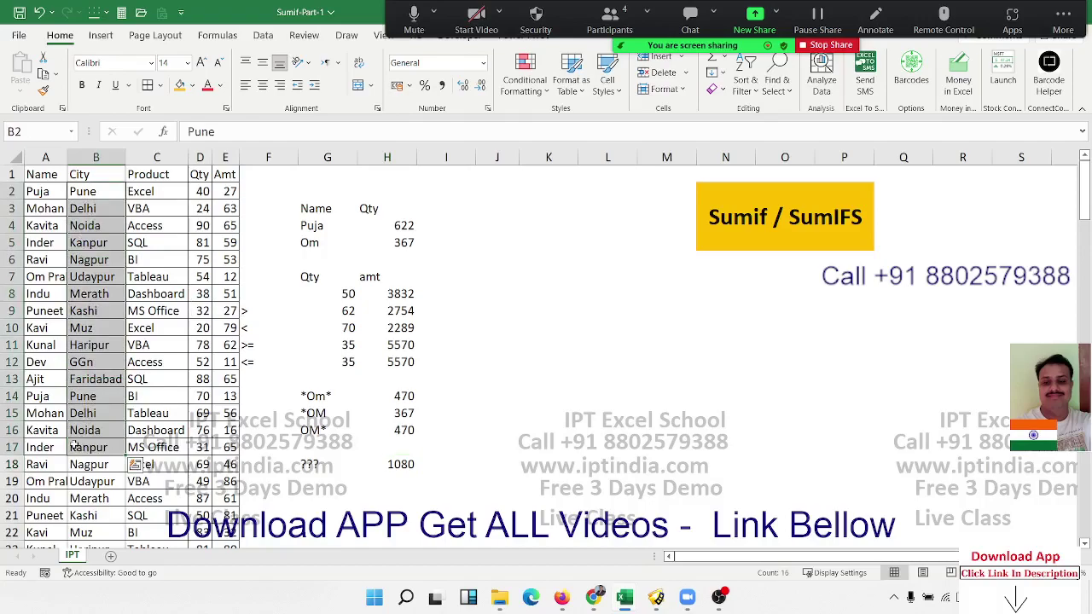
Step: Copy the headers Name, City, Product, Qty, Amt from A1:E1 into G19
left_click(81, 322)
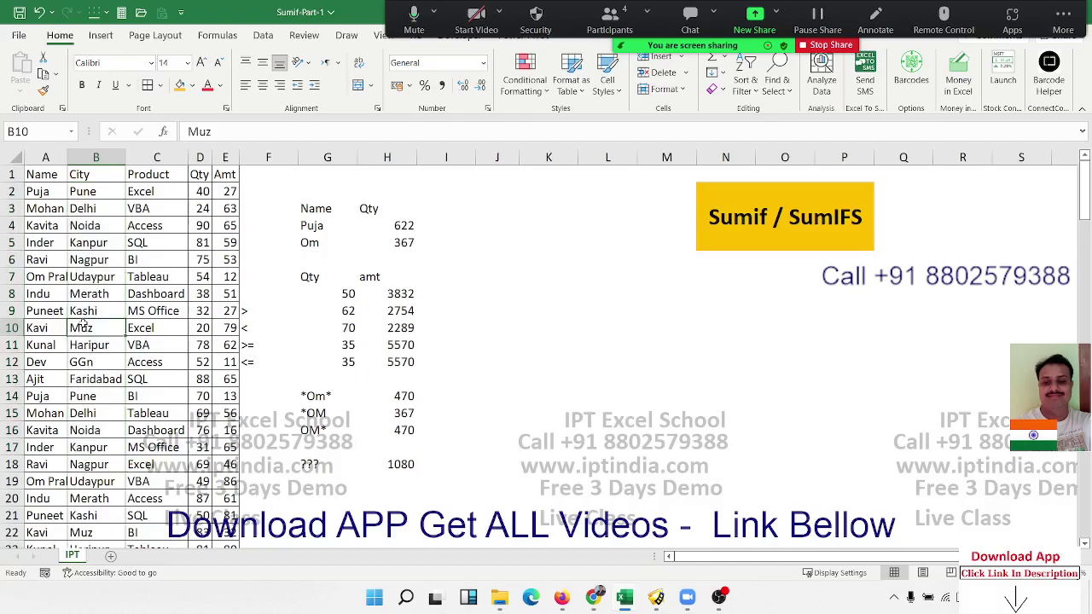
left_click(81, 362)
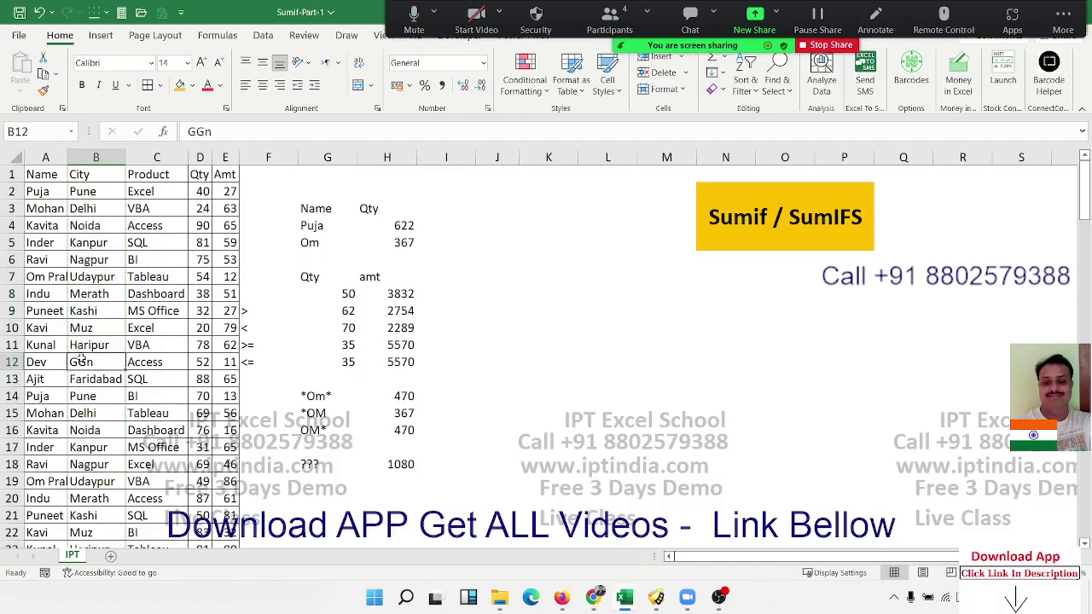
left_click(325, 464)
left_click_drag(51, 171, 220, 168)
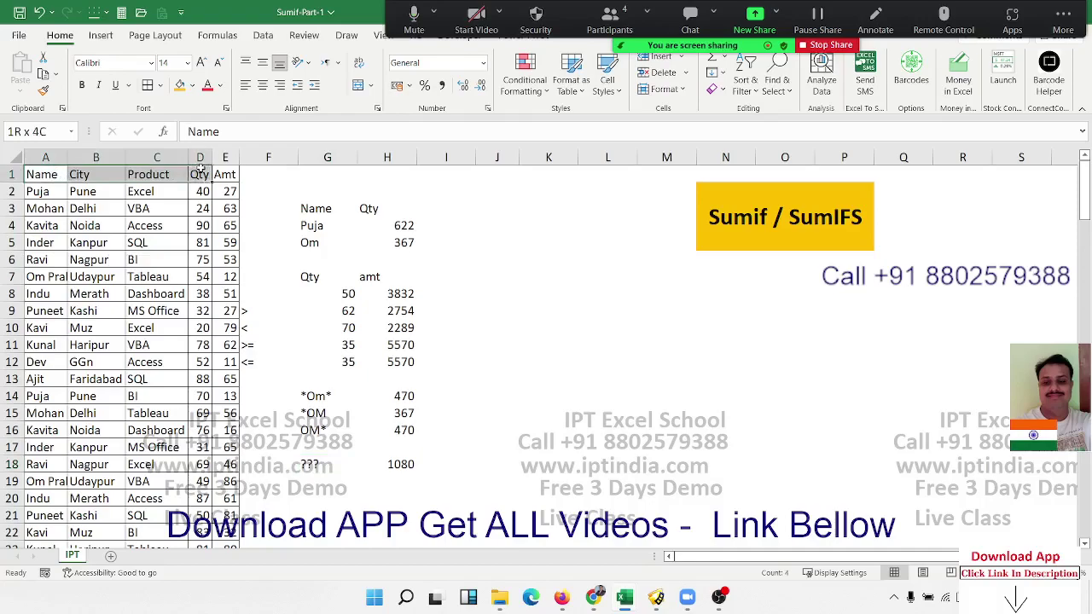
key("ctrl+c")
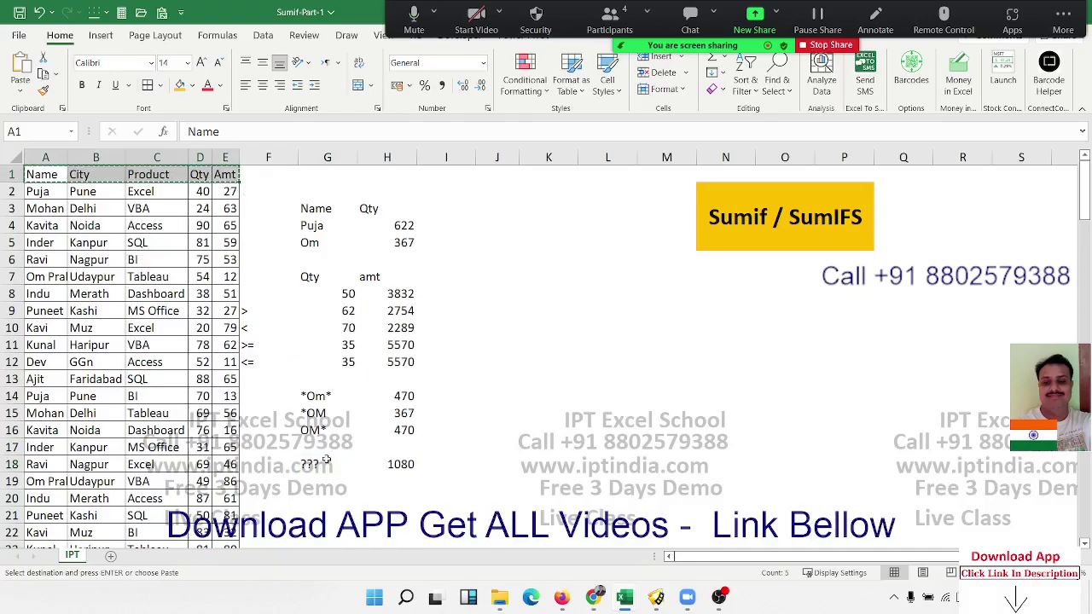
left_click(328, 484)
key("ctrl+v")
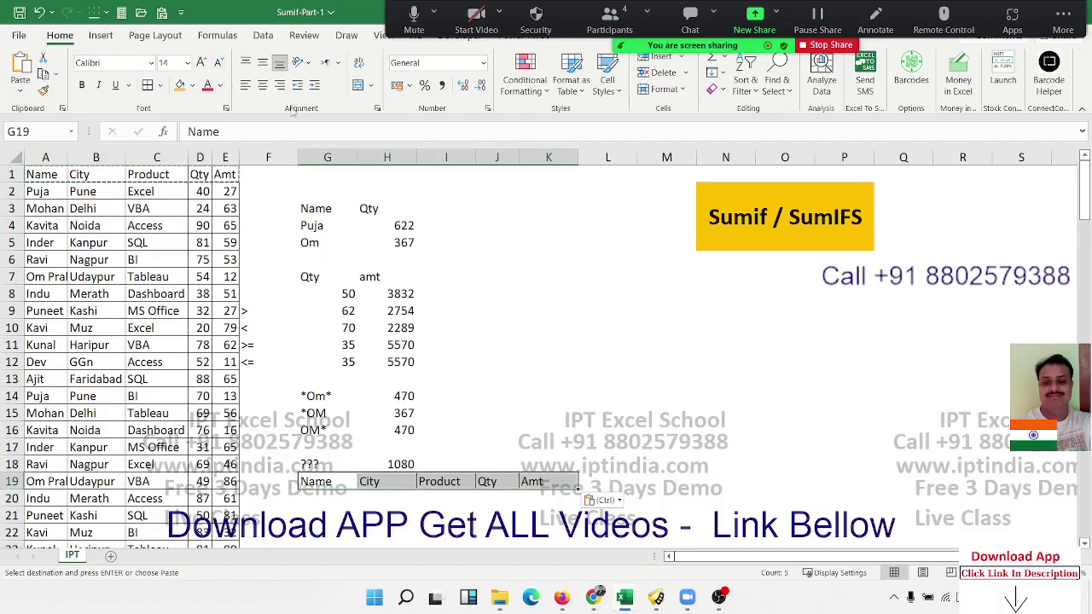
left_click(548, 516)
Step: Enter the criteria Puja, Pune, BI and >50 in G20:J20
left_click(328, 498)
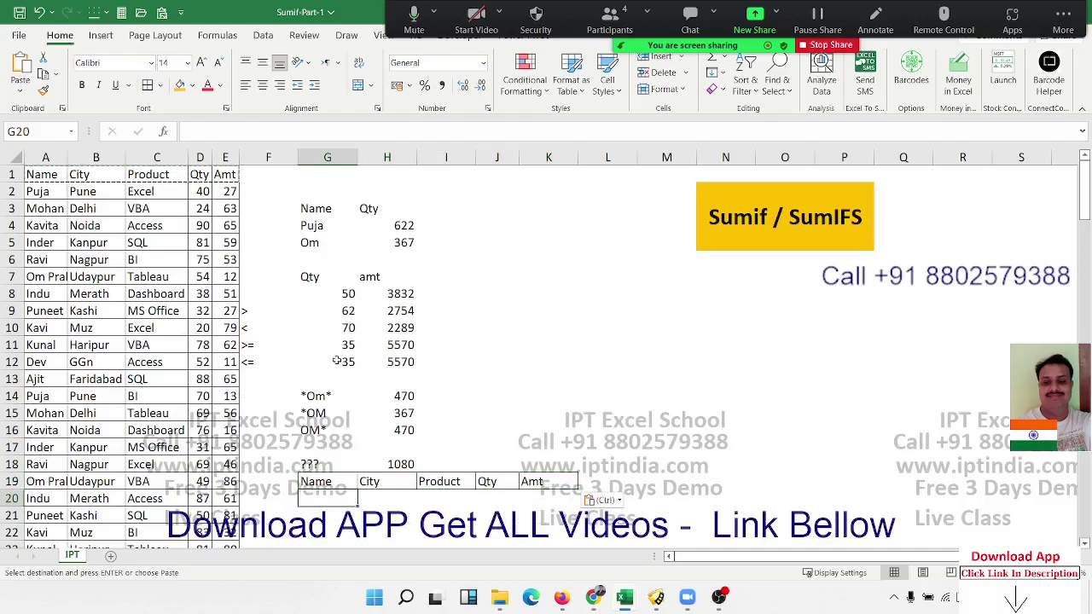
type("Puja")
key("Return")
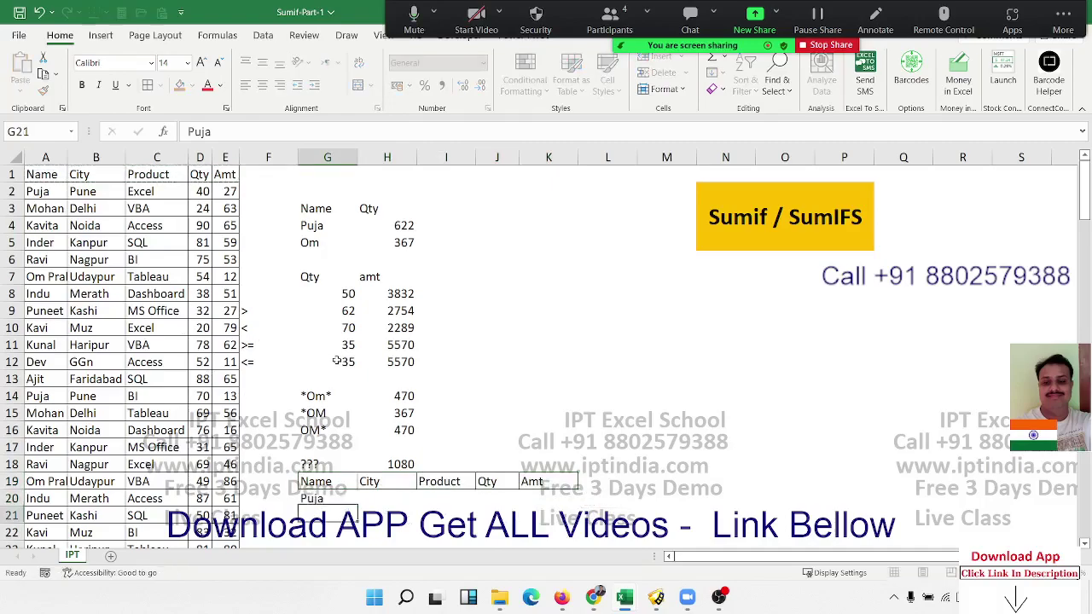
key("Right")
key("Up")
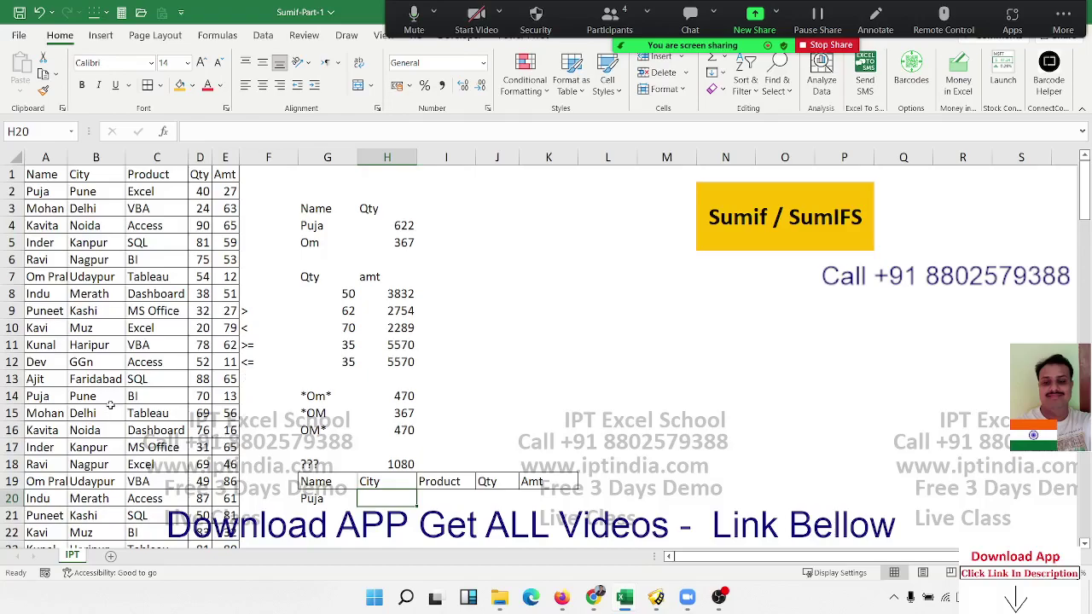
type("Pune")
key("Tab")
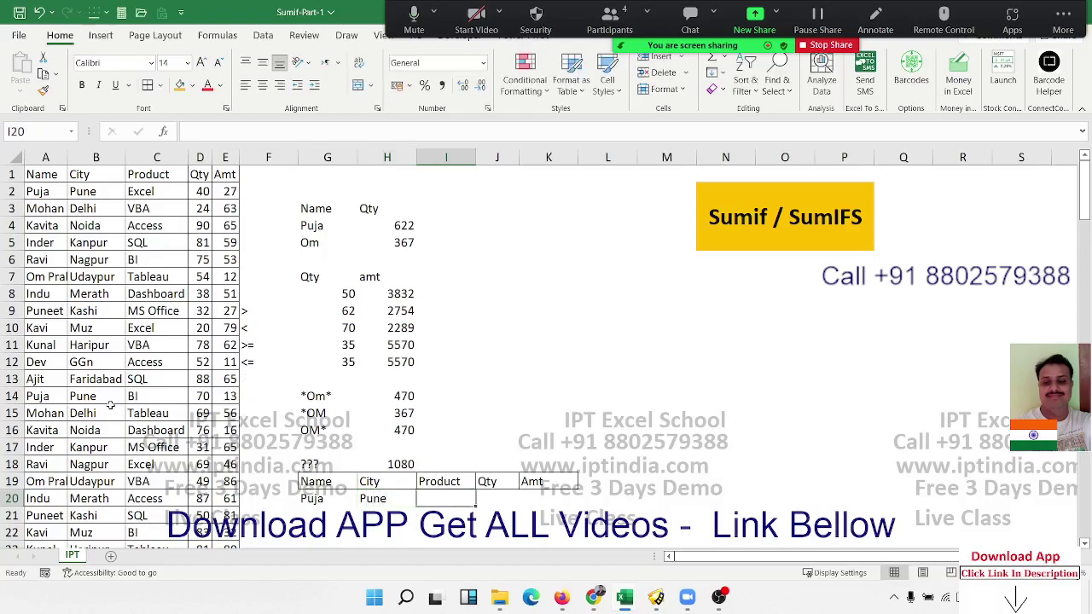
type("B")
type("I")
key("Tab")
type(">")
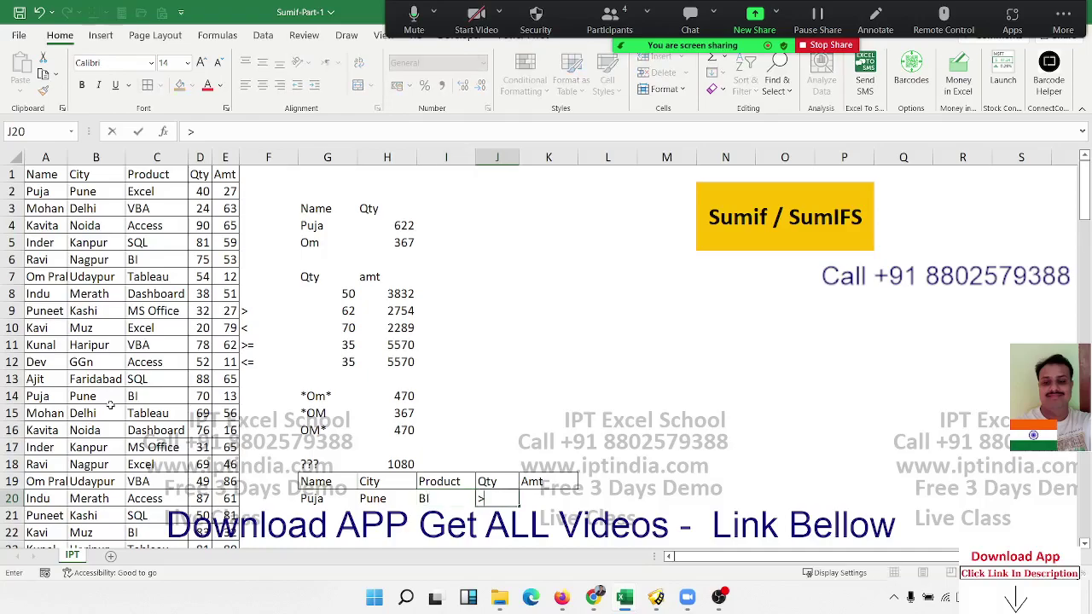
type("50")
key("Tab")
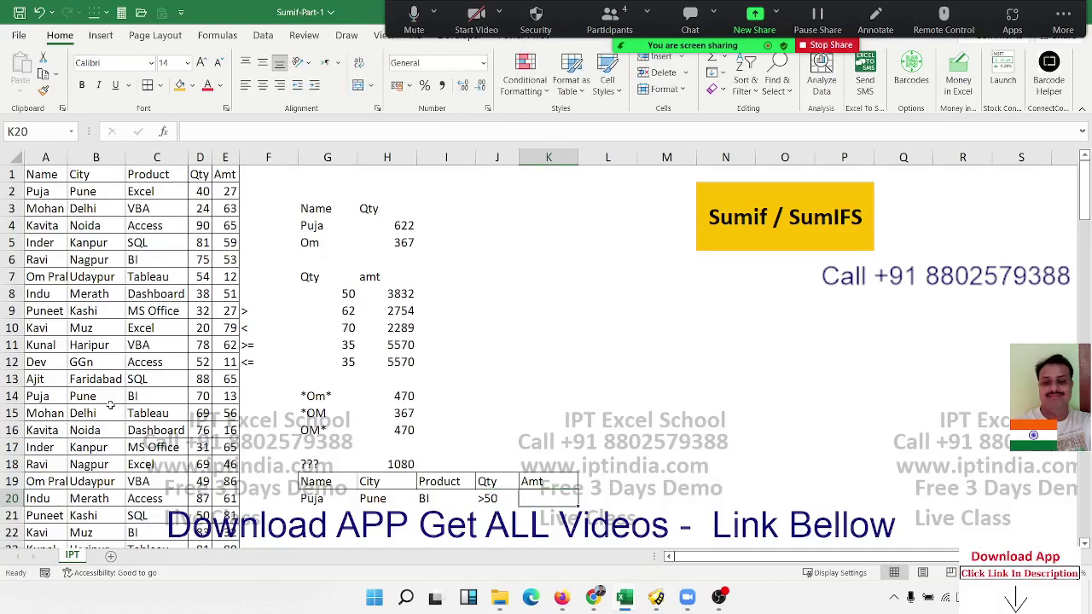
Step: Review the existing SUMIF formulas in H9 and H5 without changing them
double_click(394, 309)
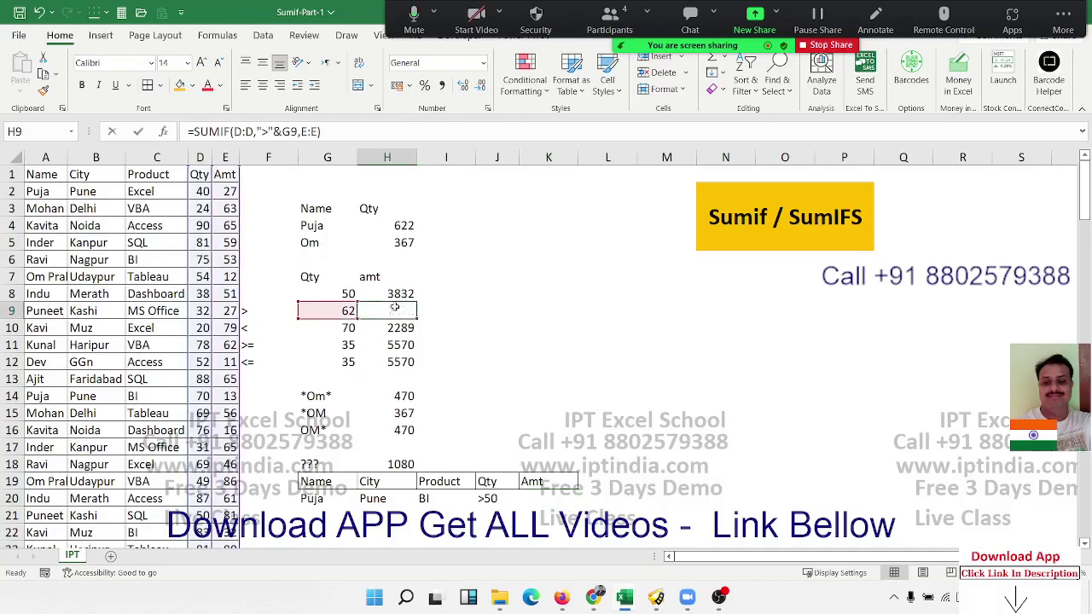
left_click_drag(426, 311, 453, 310)
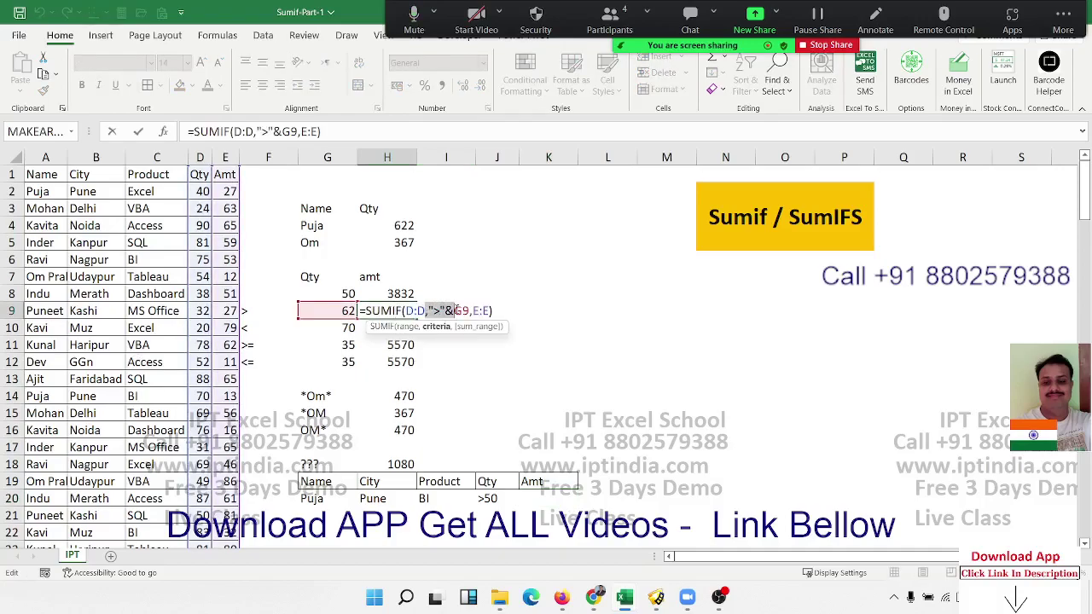
key("Escape")
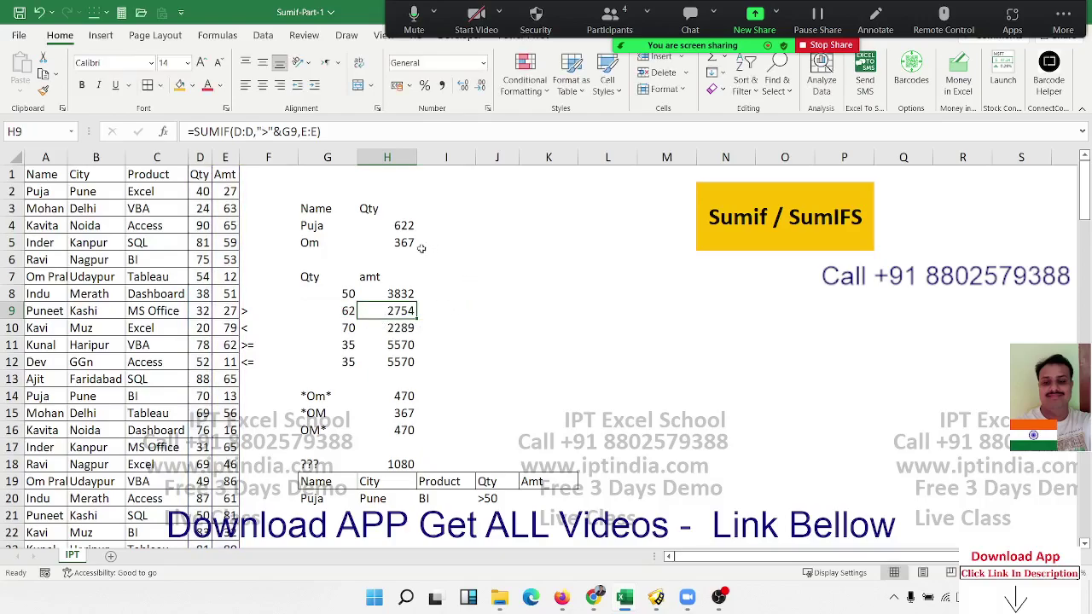
double_click(403, 242)
key("Escape")
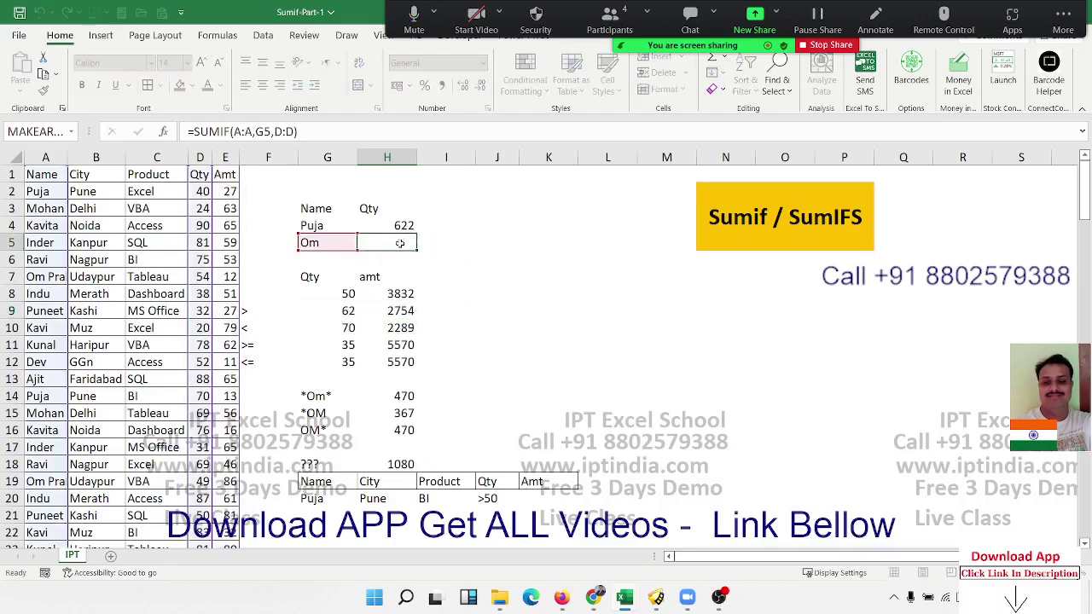
Step: Start a SUMIFS in K20 with sum range E:E and the Name criterion A:A, G20
left_click(558, 498)
type("=su")
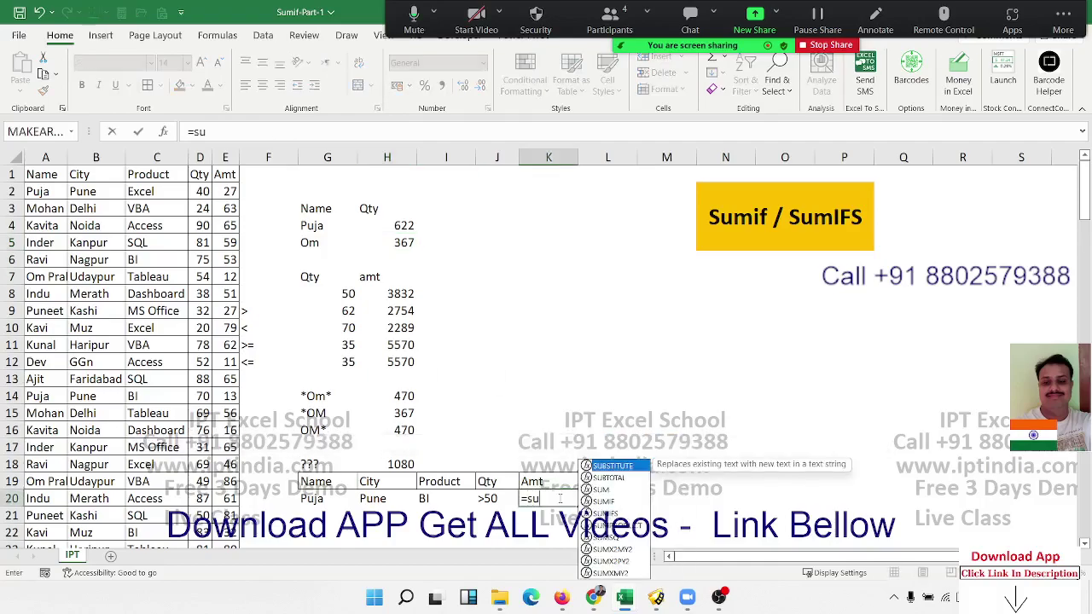
key("Down")
key("Down")
key("Down")
key("Down")
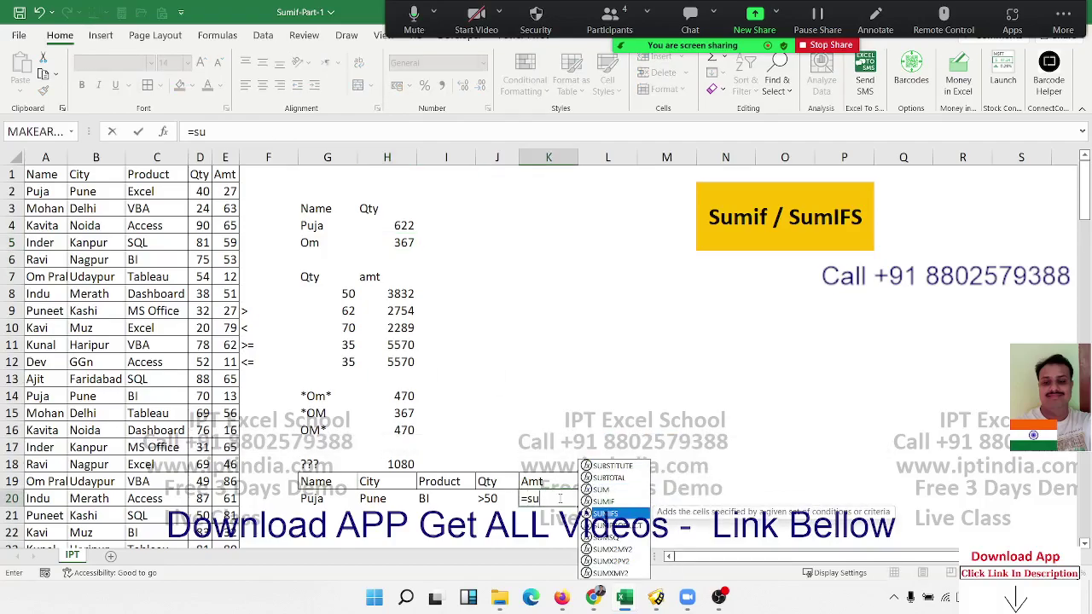
key("Tab")
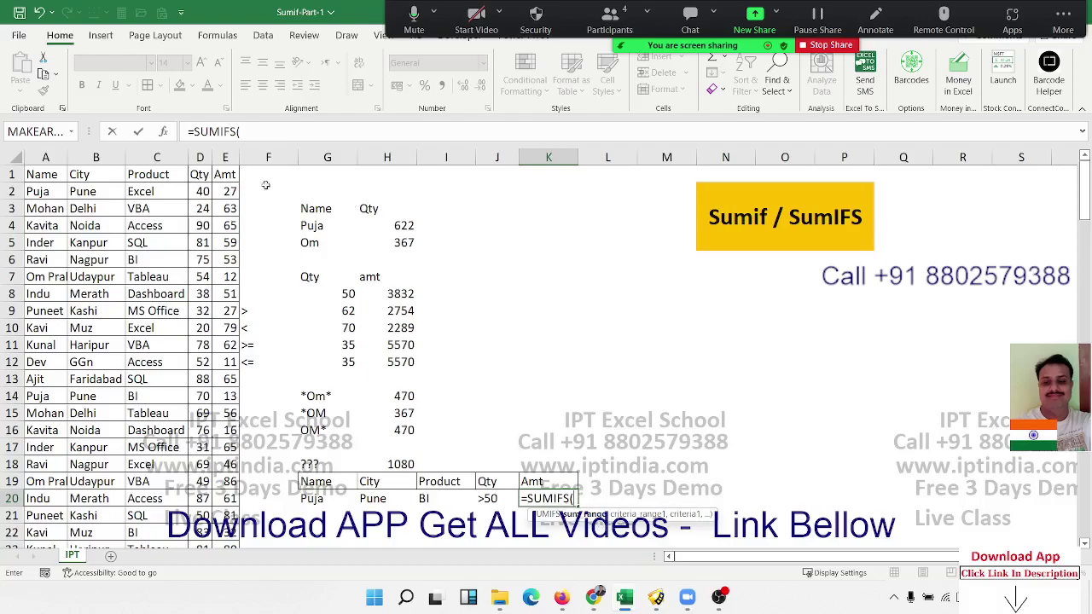
left_click(225, 158)
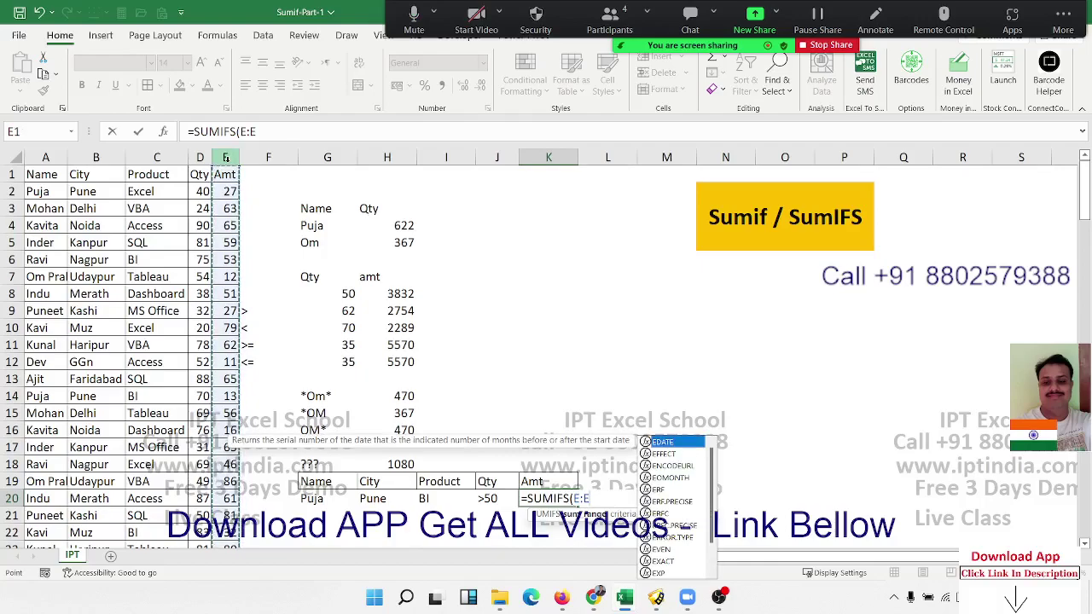
type(",")
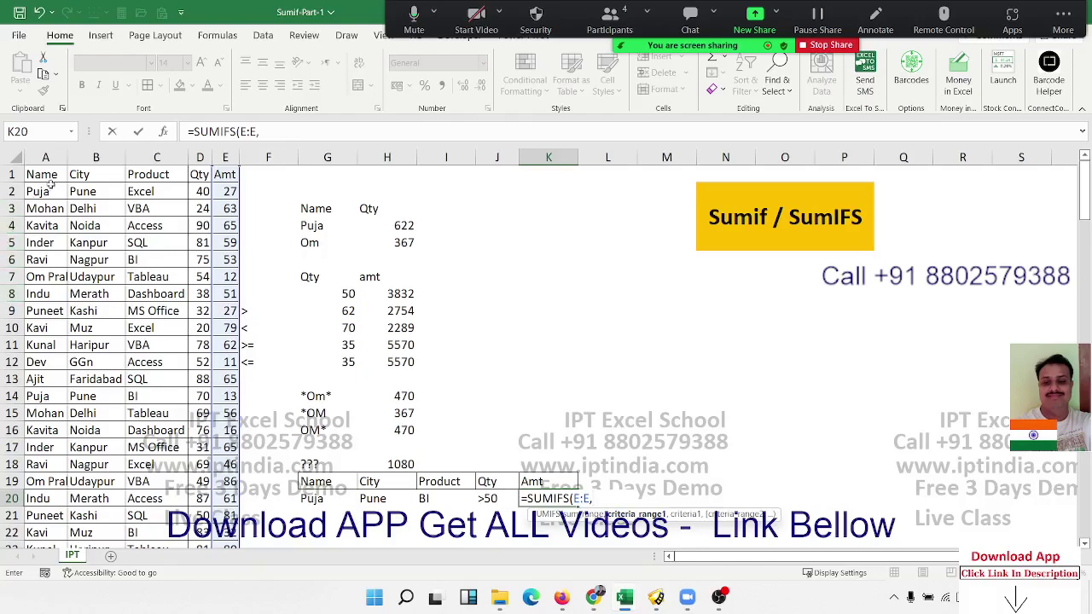
left_click(48, 159)
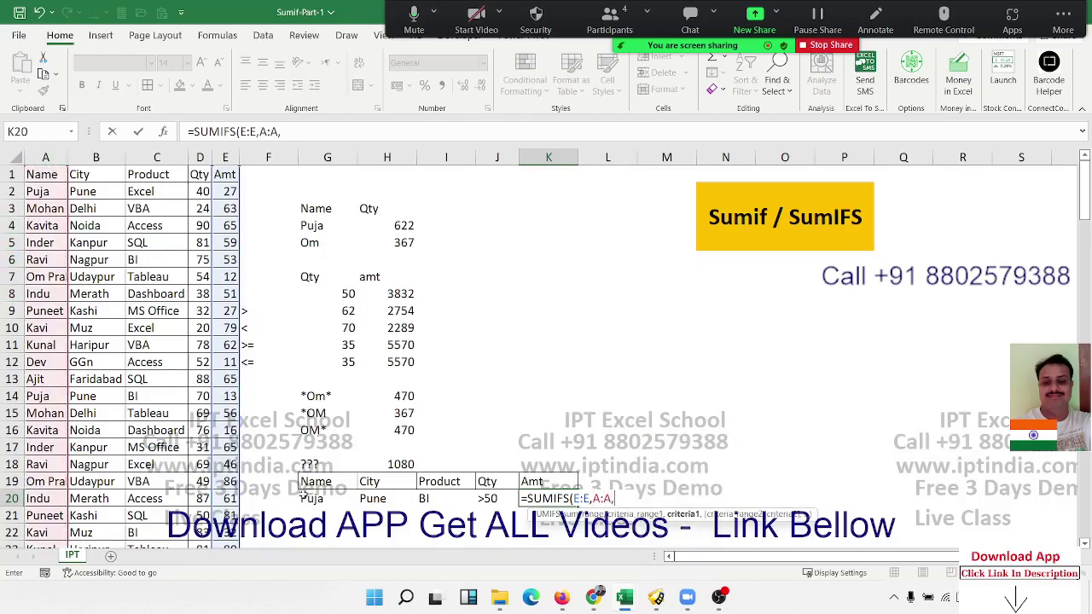
left_click(317, 501)
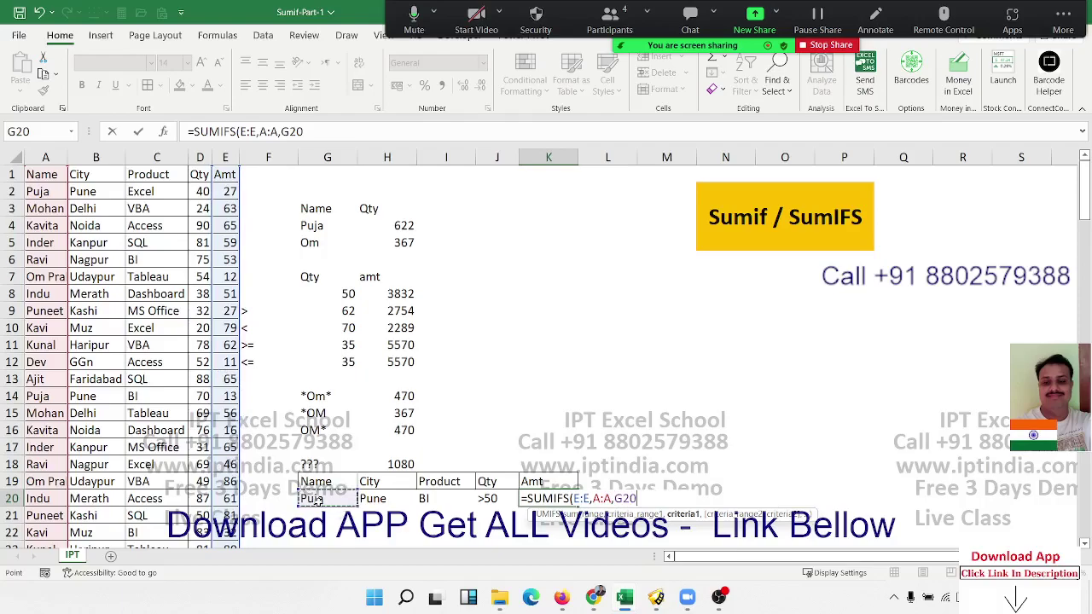
type(",")
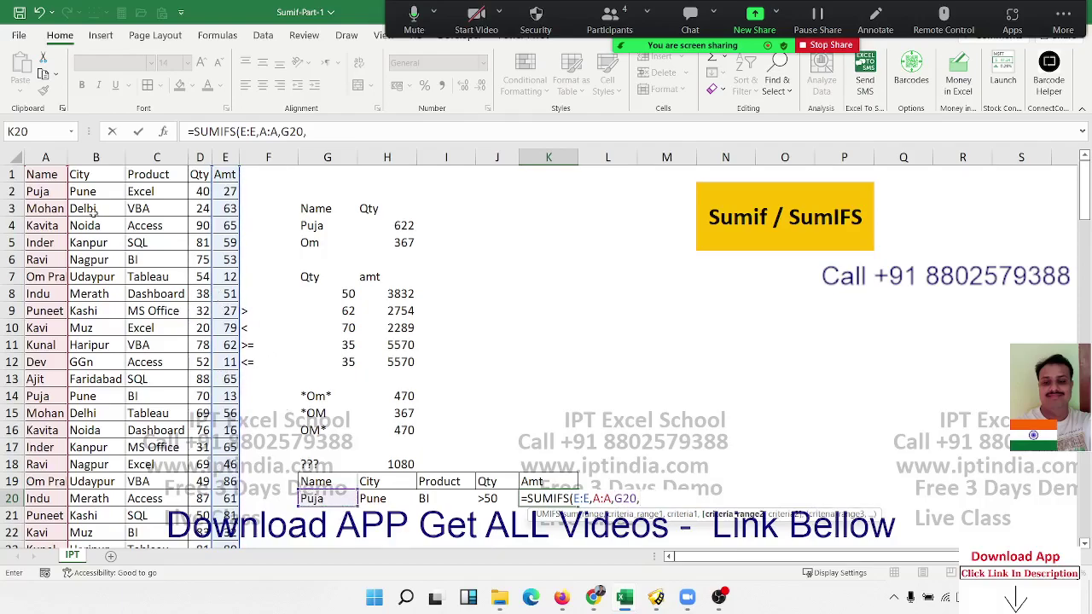
Step: Add the criteria pairs B:B/H20, C:C/I20 and D:D/J20 to the SUMIFS
left_click(86, 157)
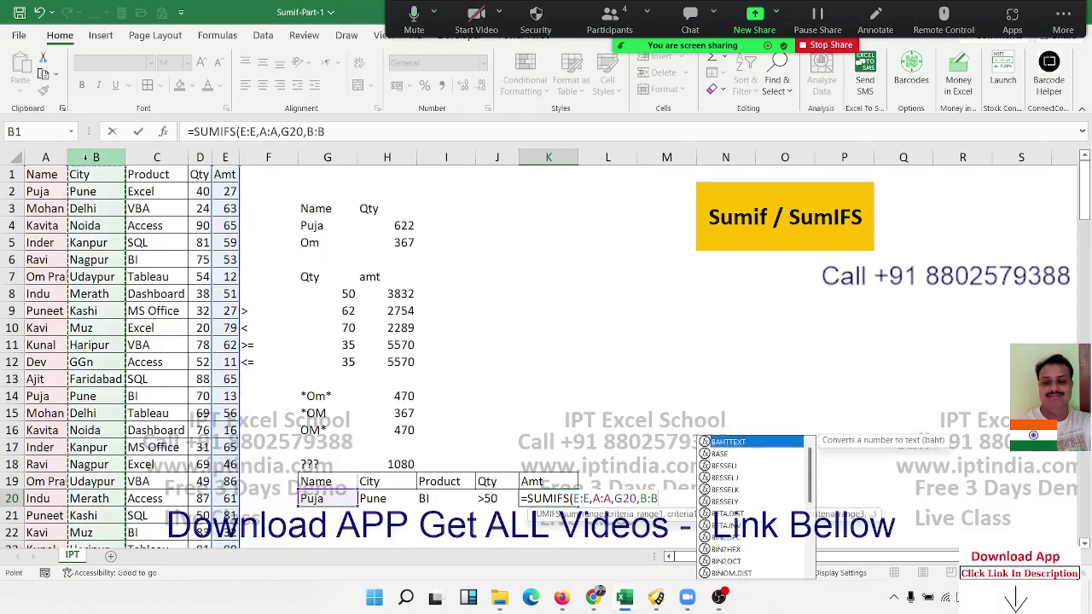
type(",")
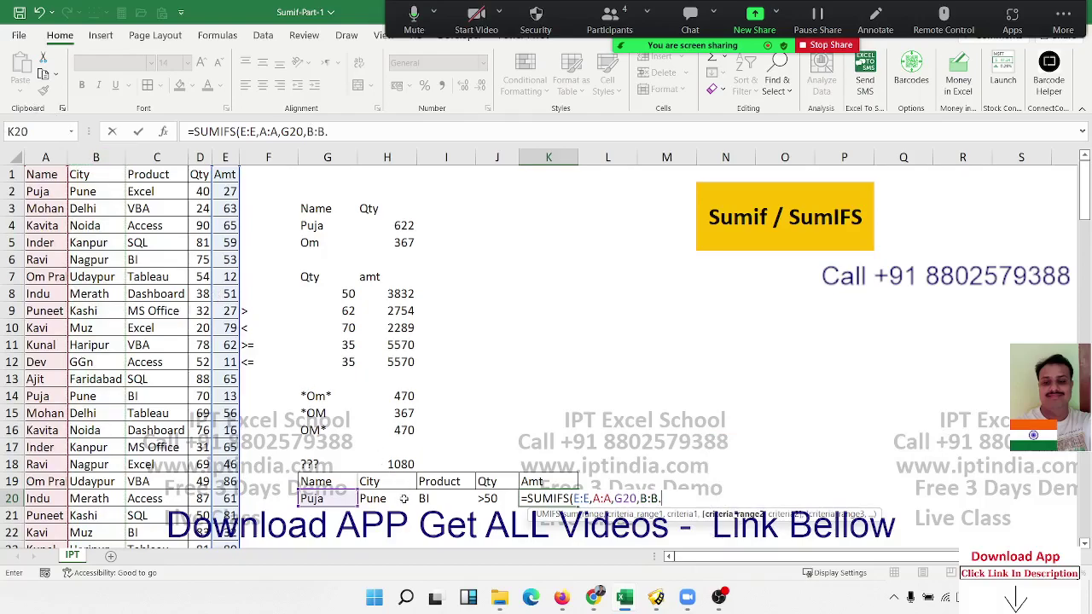
left_click(403, 501)
type(",")
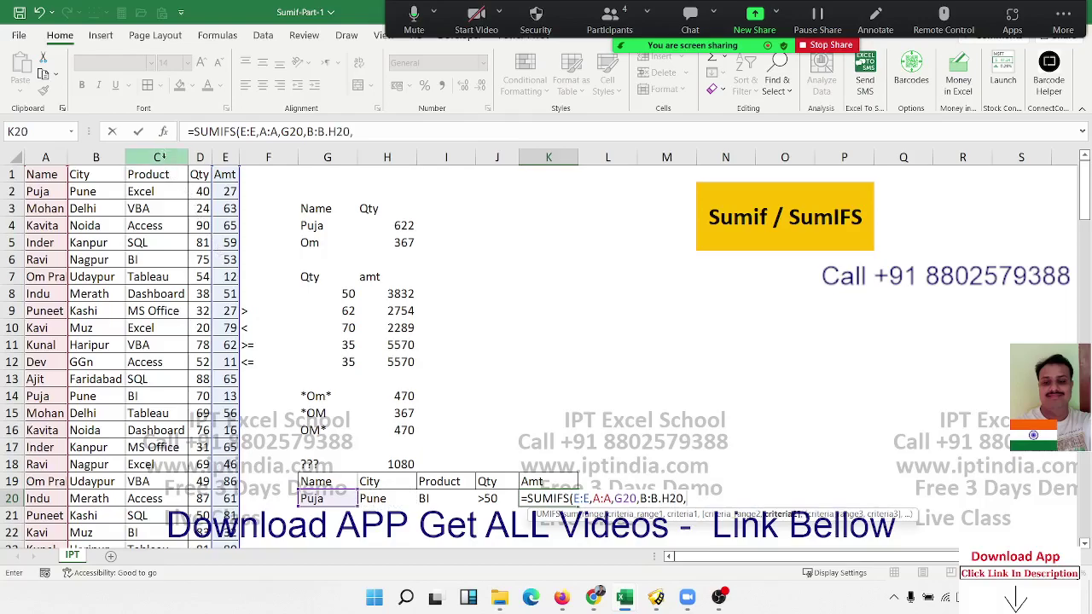
left_click(162, 155)
type(",")
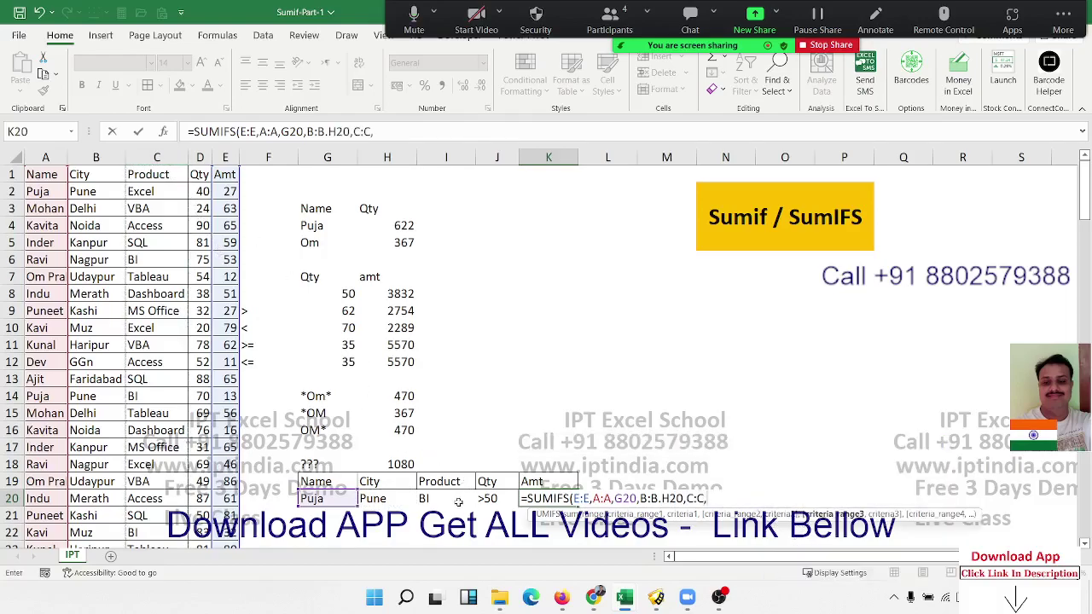
left_click(458, 502)
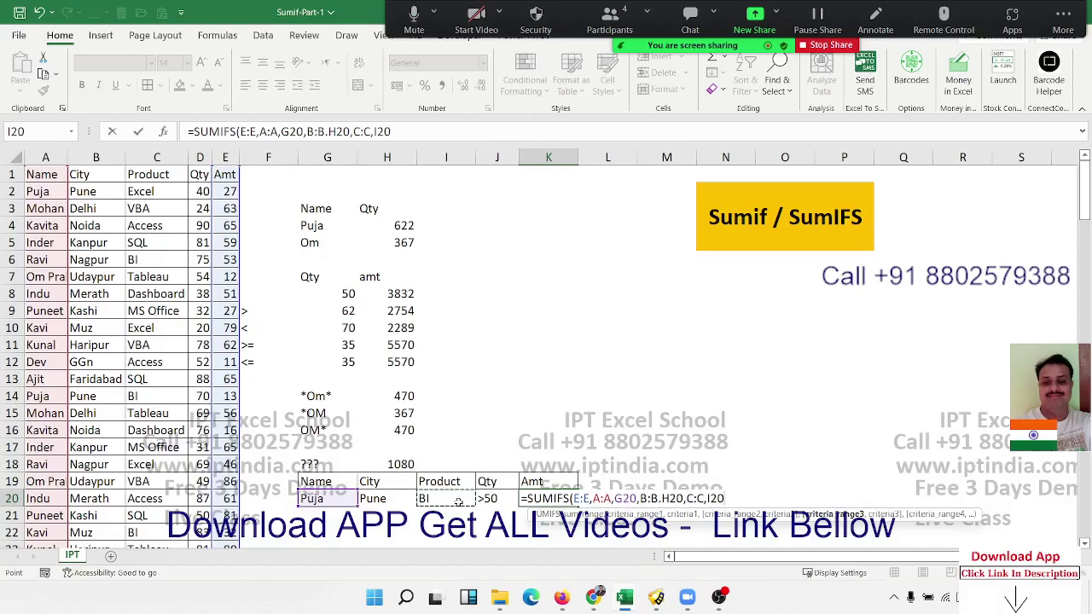
type(",")
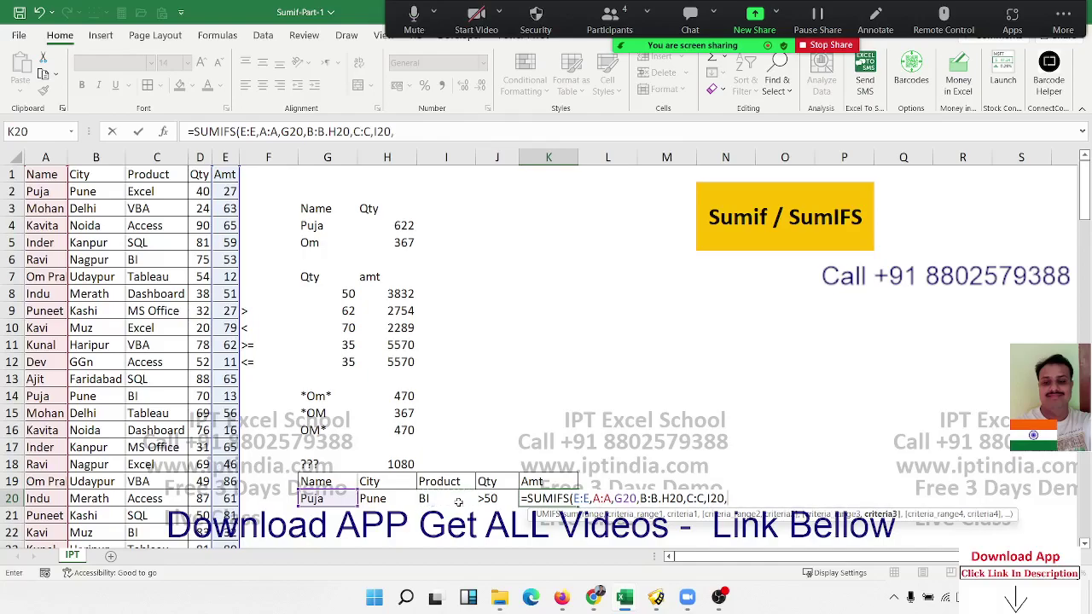
left_click(204, 156)
type(",")
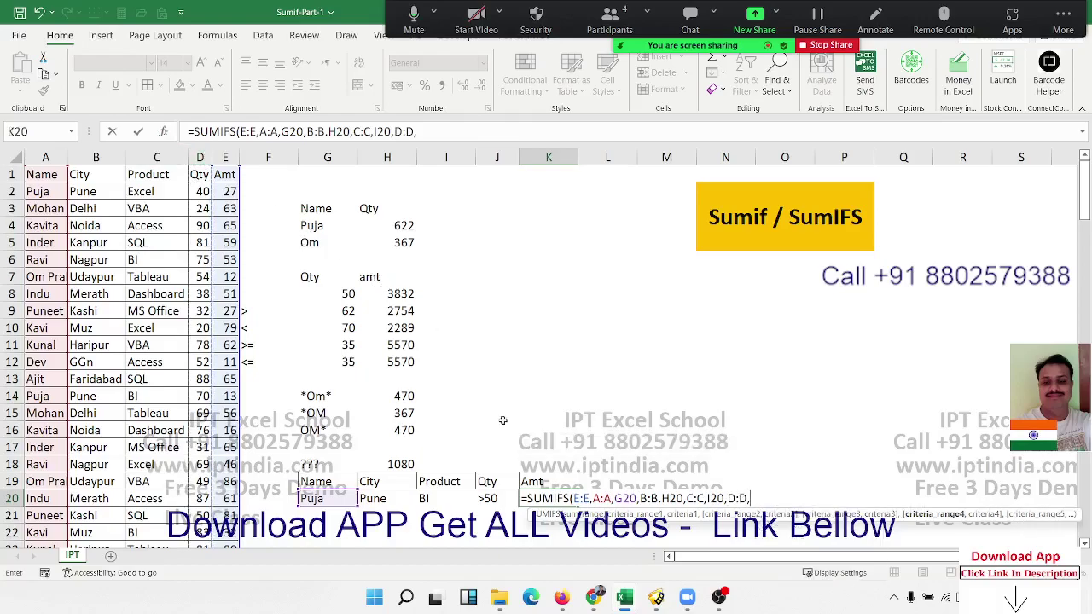
left_click(489, 499)
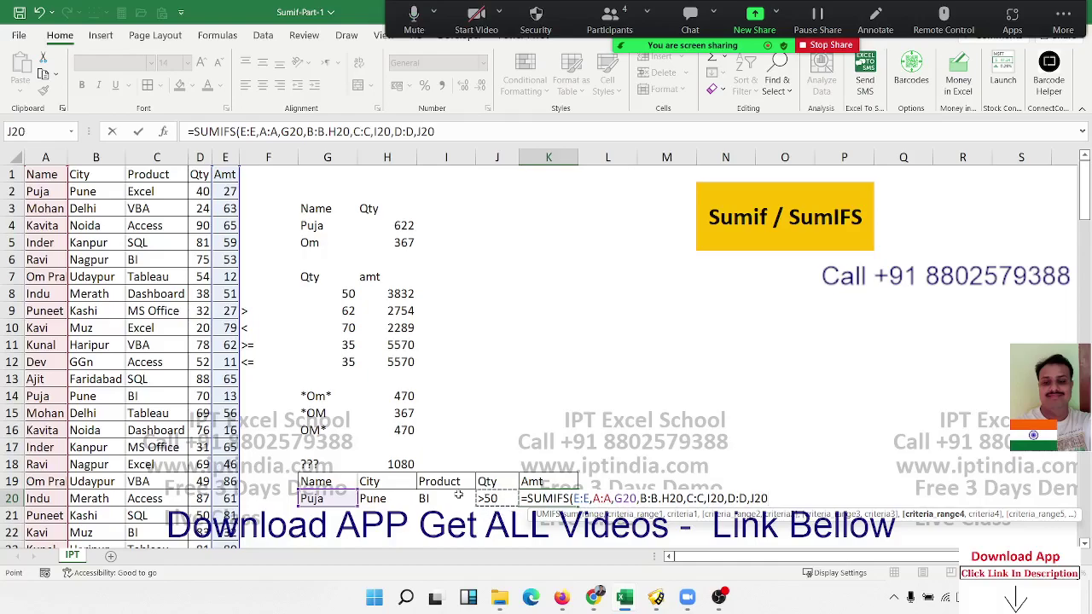
Step: Replace the stray period after B:B with a comma so K20's SUMIFS returns 55
key("Return")
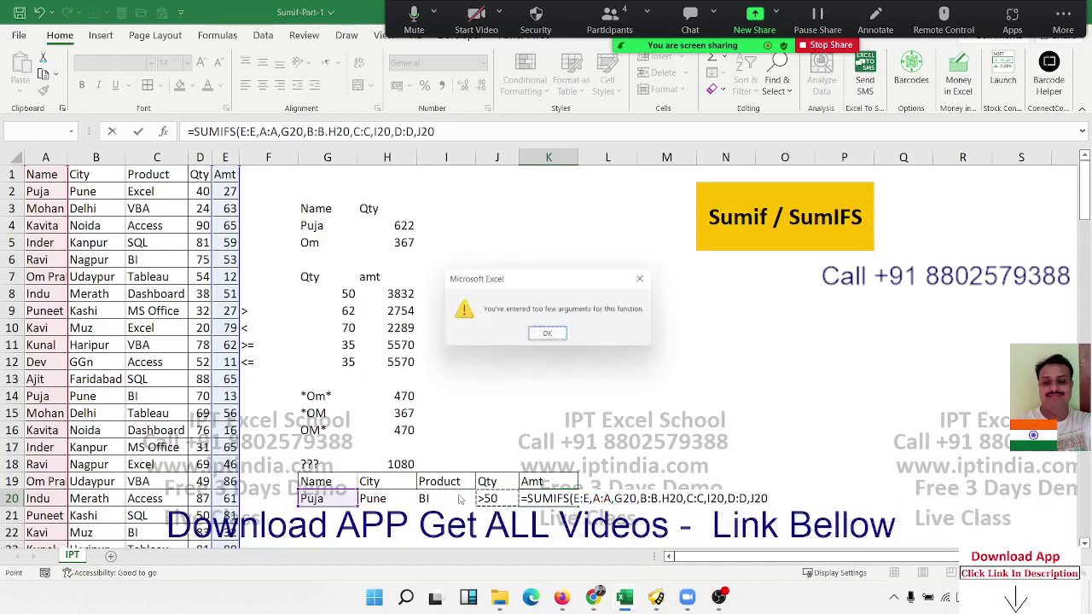
key("Return")
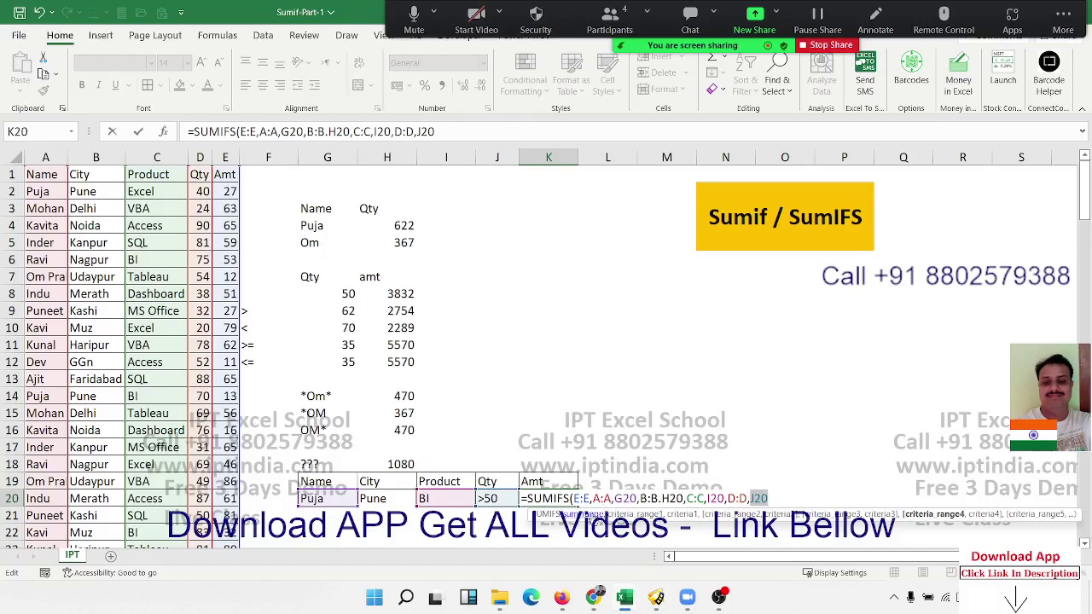
left_click(662, 499)
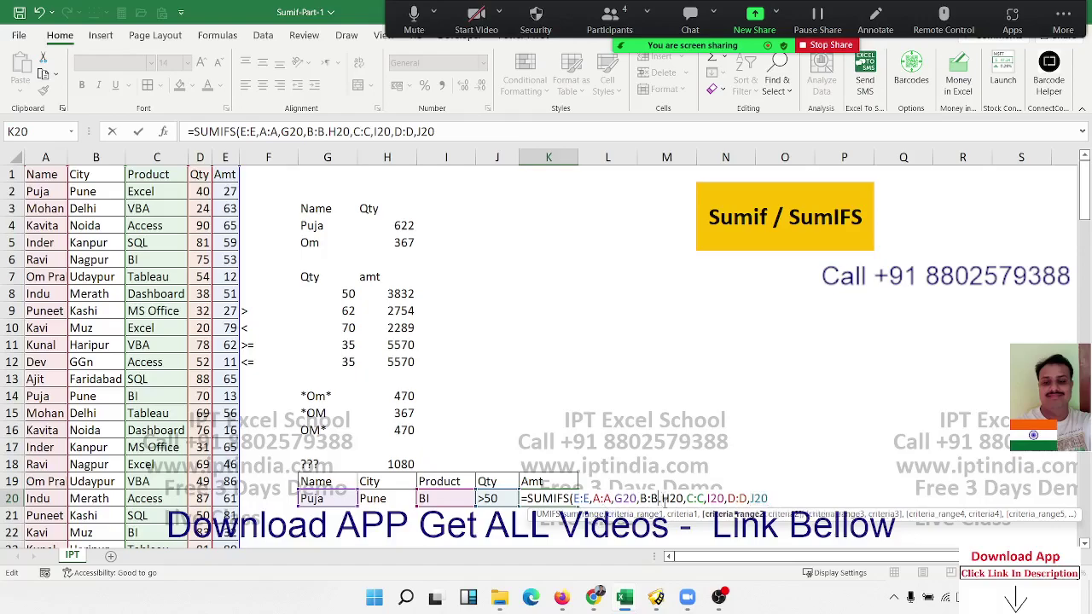
key("Right")
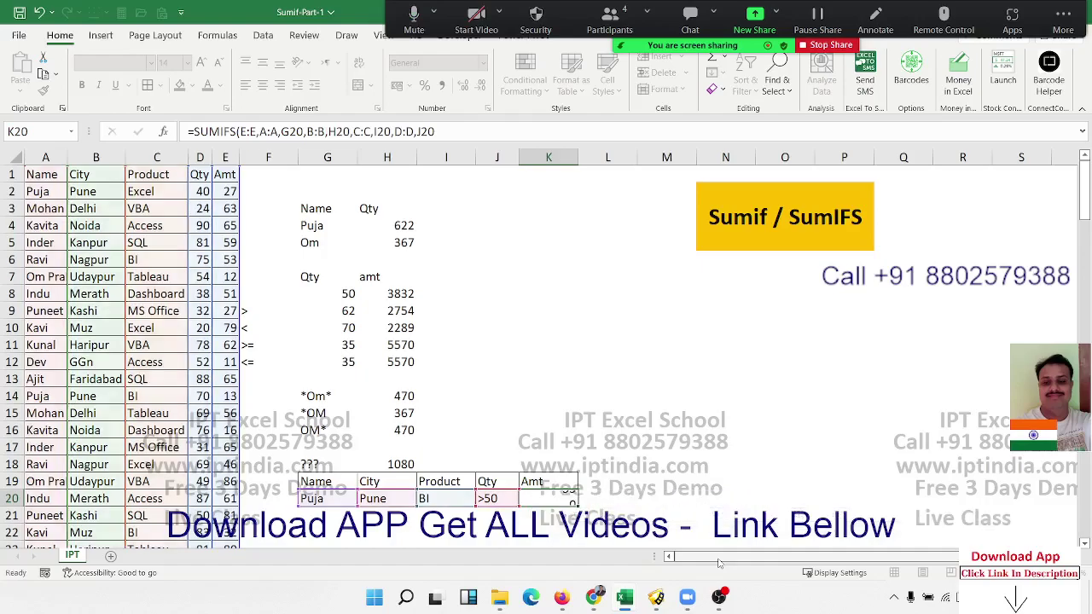
key("Return")
key("Up")
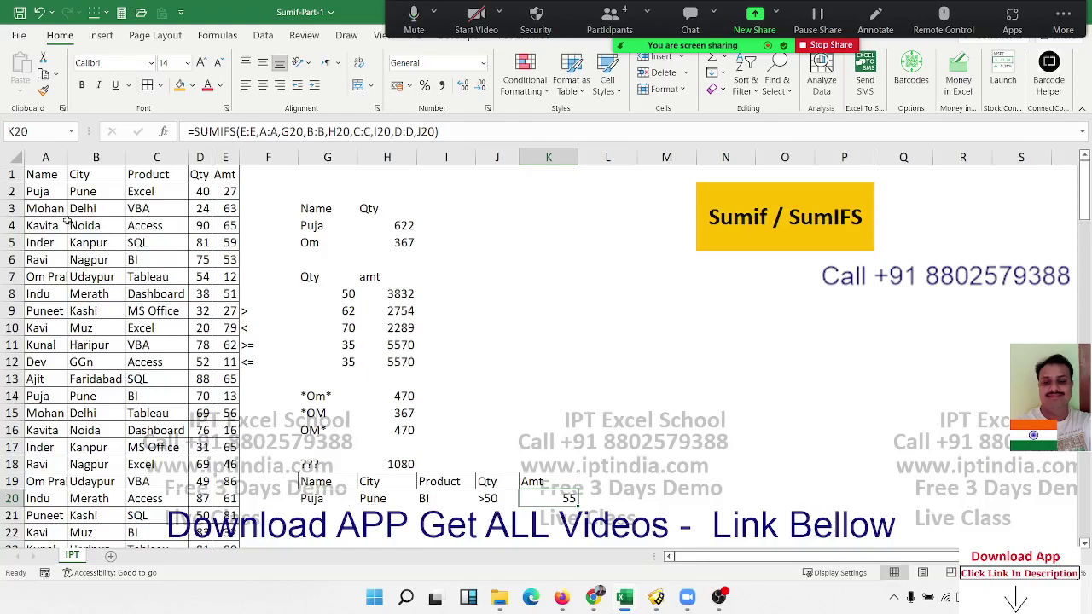
left_click(48, 171)
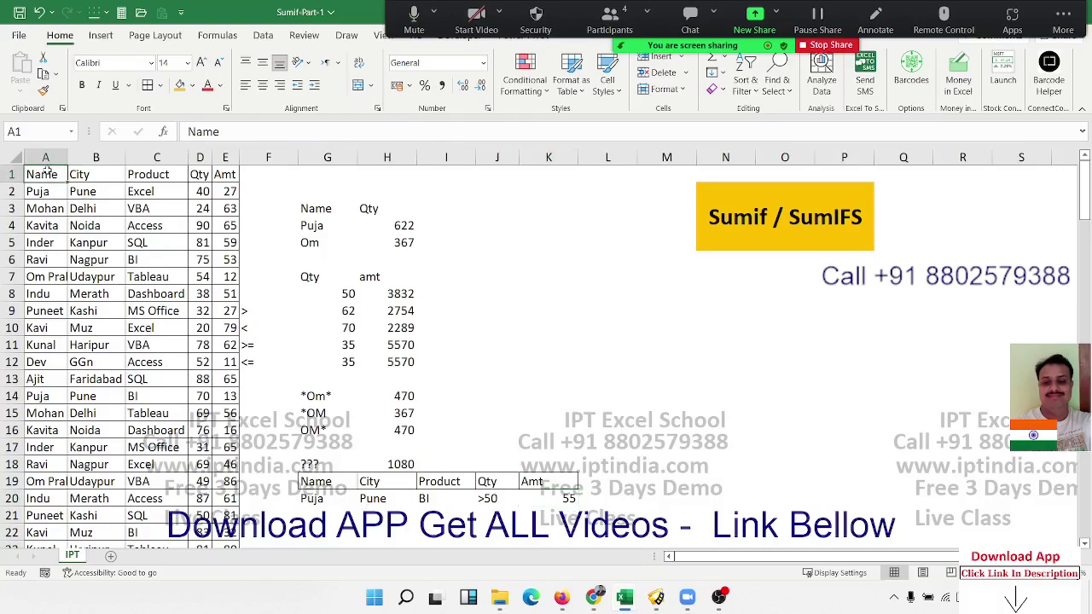
key("ctrl+shift+l")
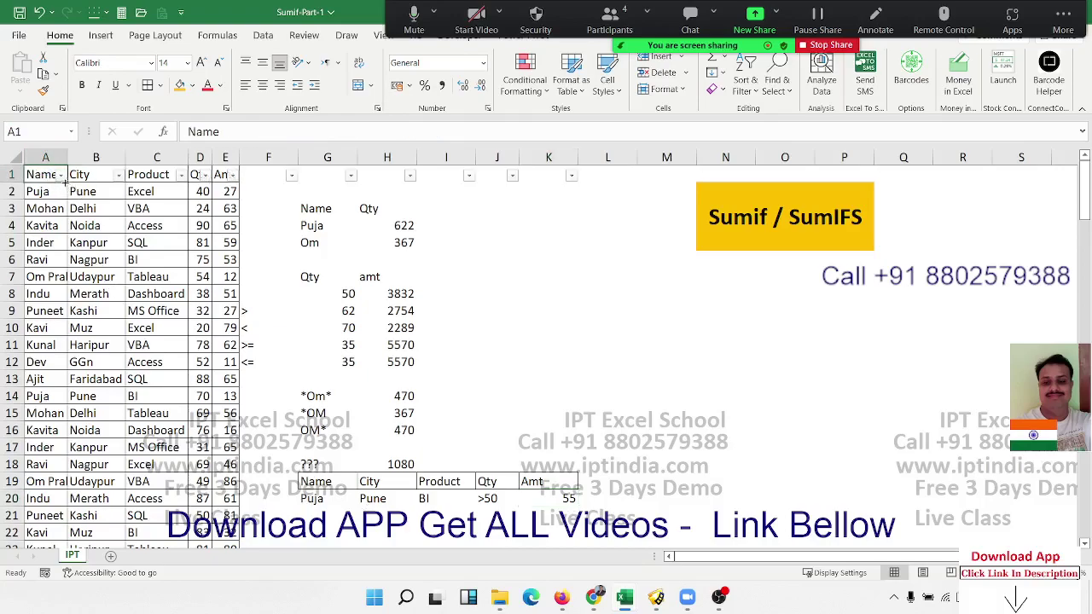
left_click(62, 175)
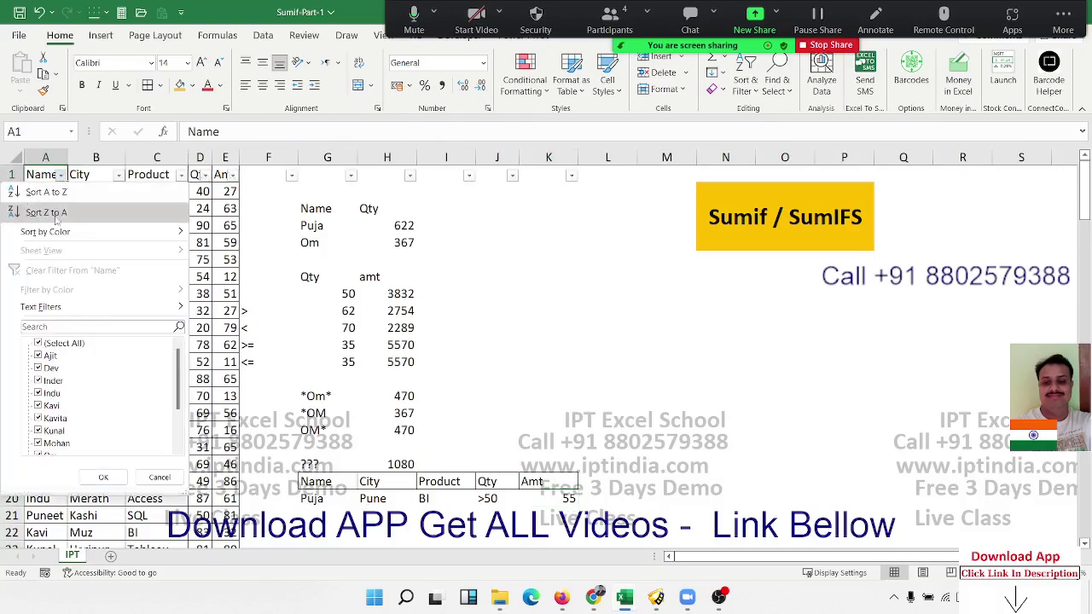
left_click(56, 342)
scroll(56, 358, "down", 2)
left_click(51, 418)
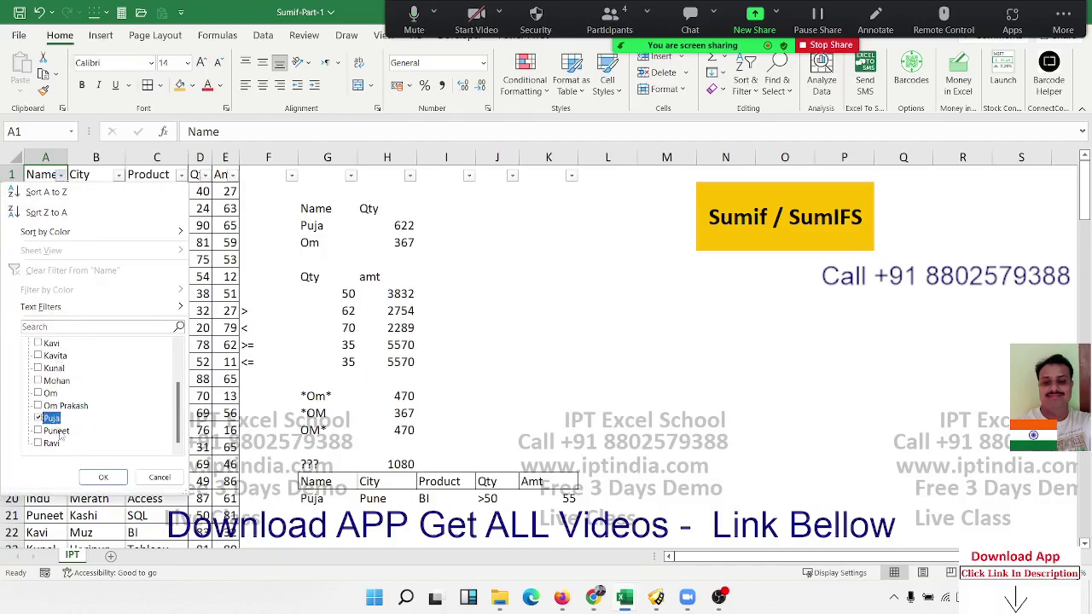
left_click(103, 477)
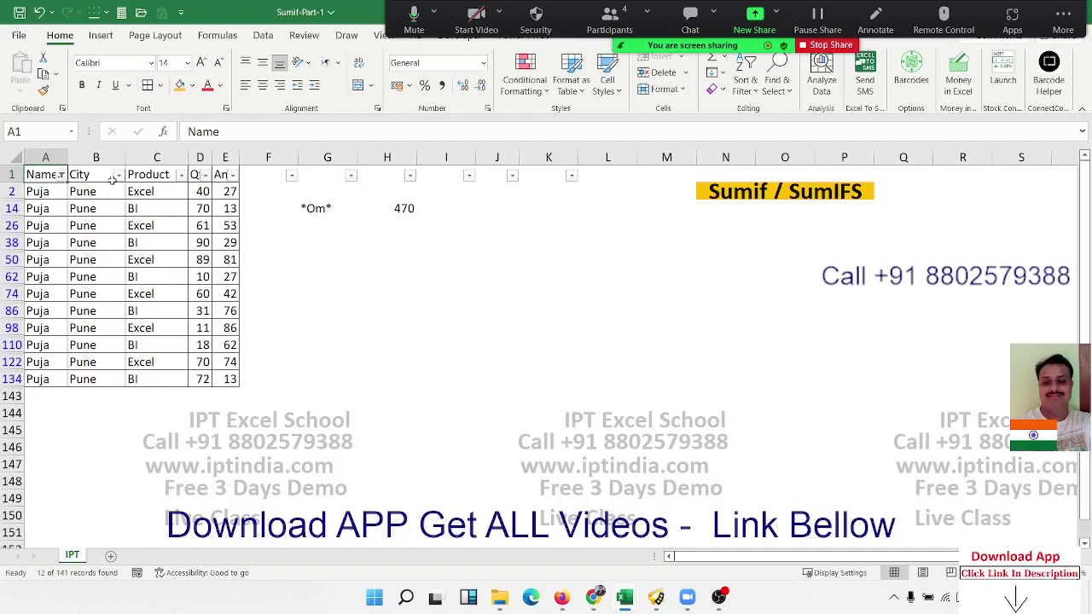
left_click_drag(106, 191, 100, 307)
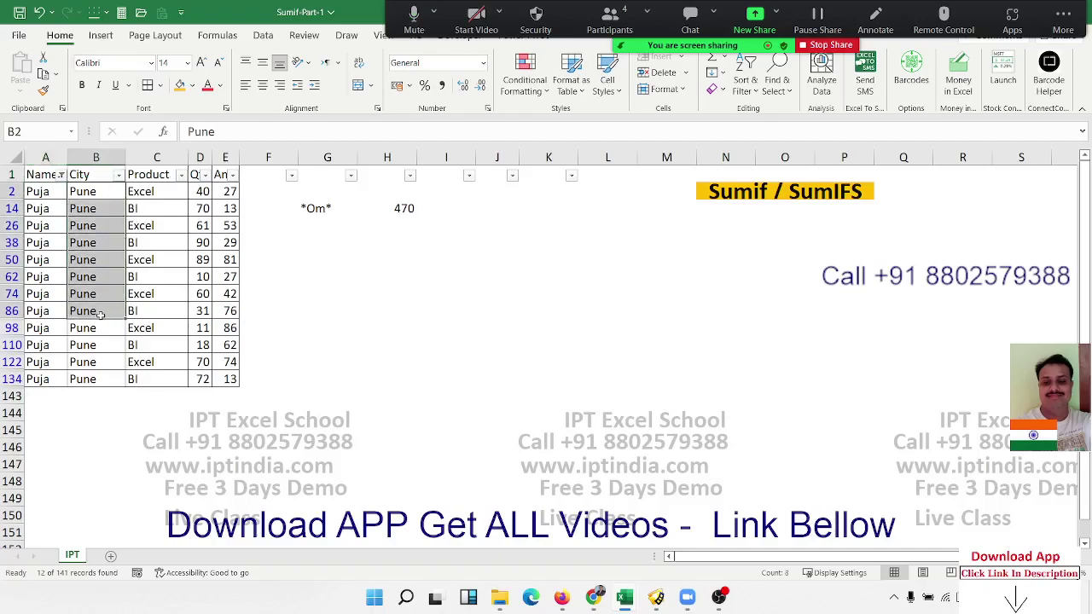
left_click(162, 208)
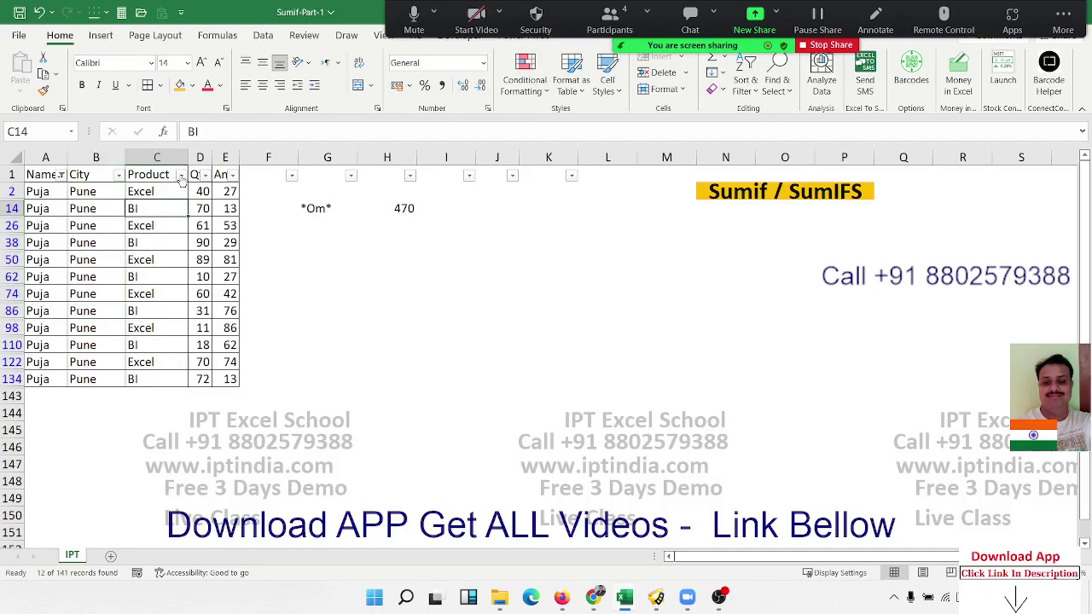
left_click(181, 174)
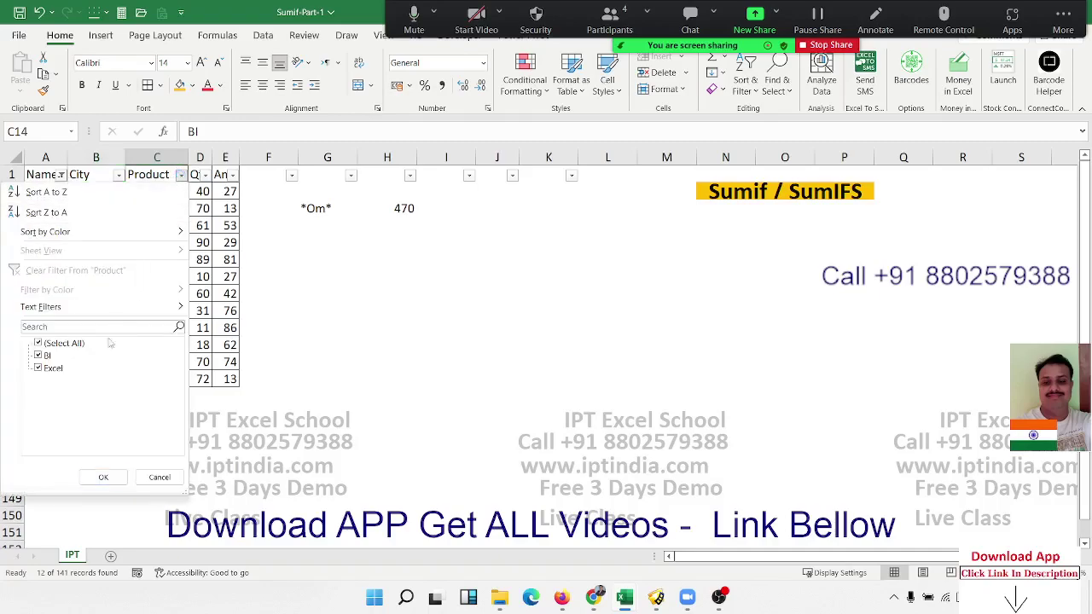
left_click(62, 368)
left_click(105, 476)
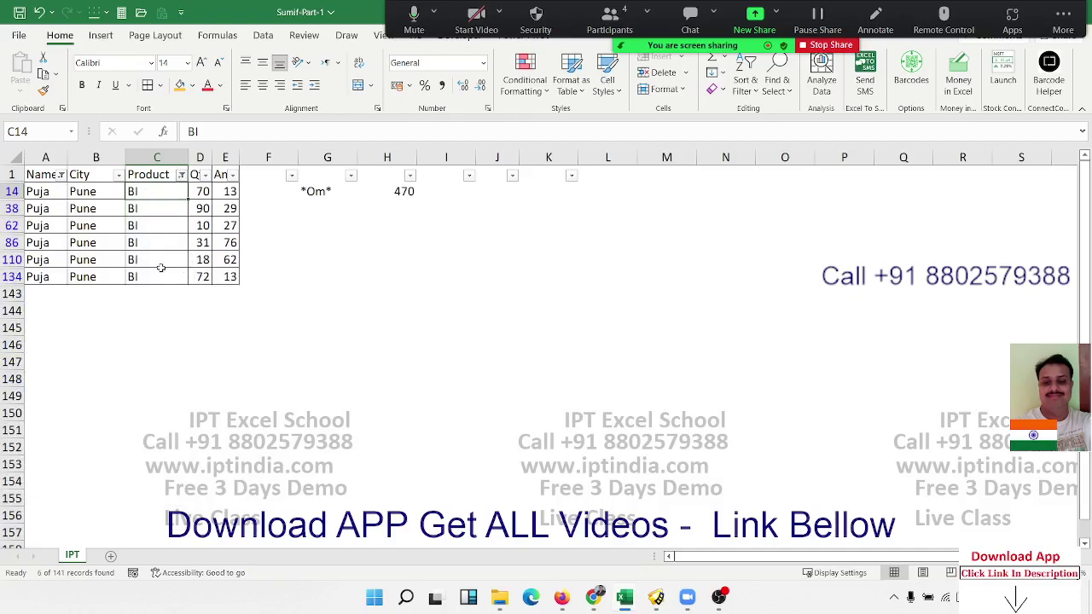
key("ctrl+shift+l")
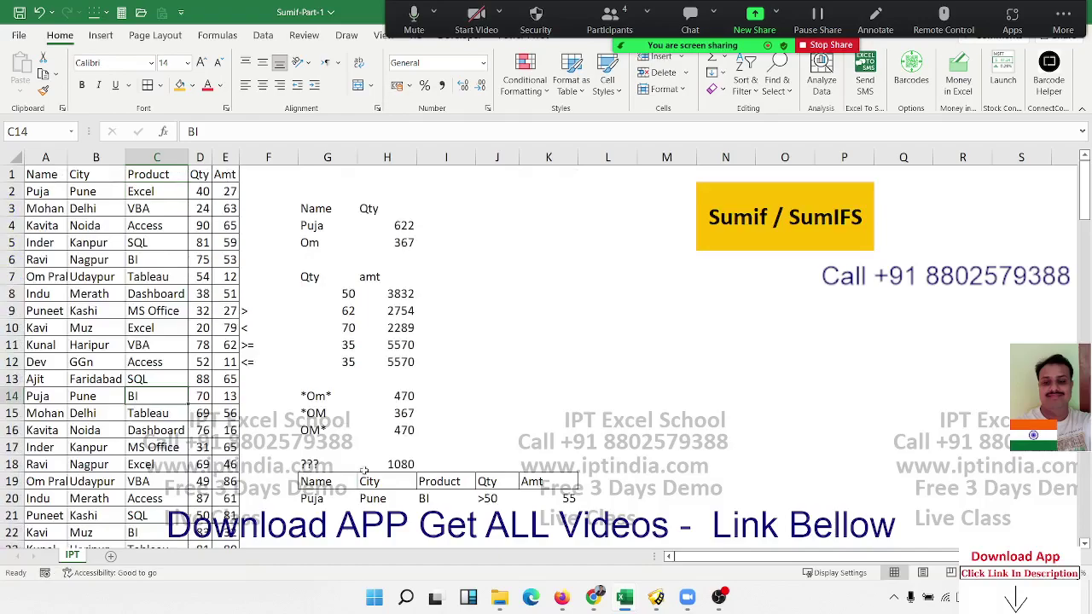
left_click(336, 502)
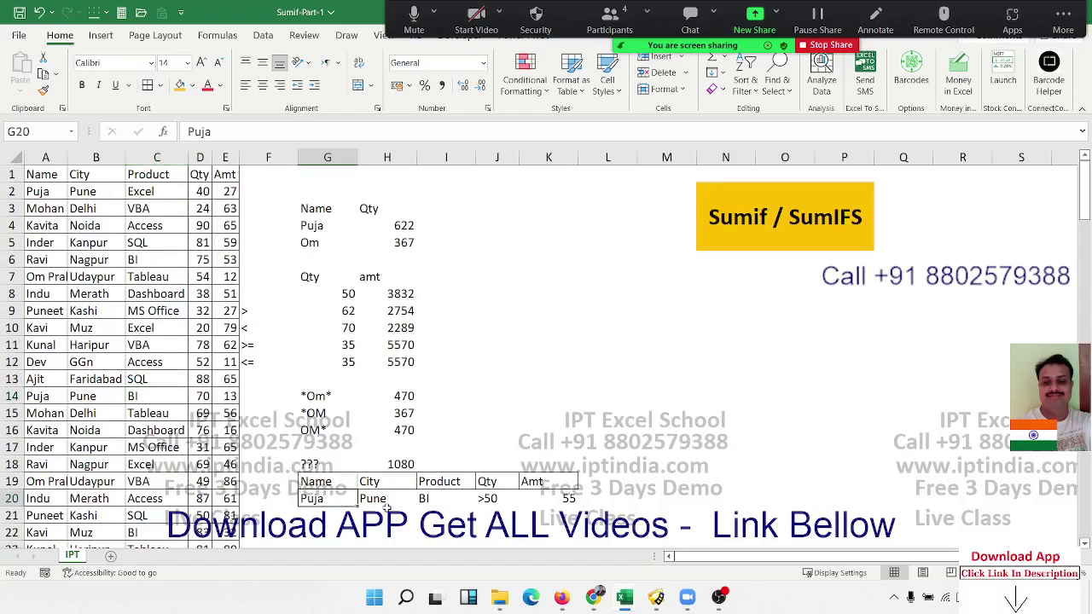
left_click(444, 501)
left_click(553, 498)
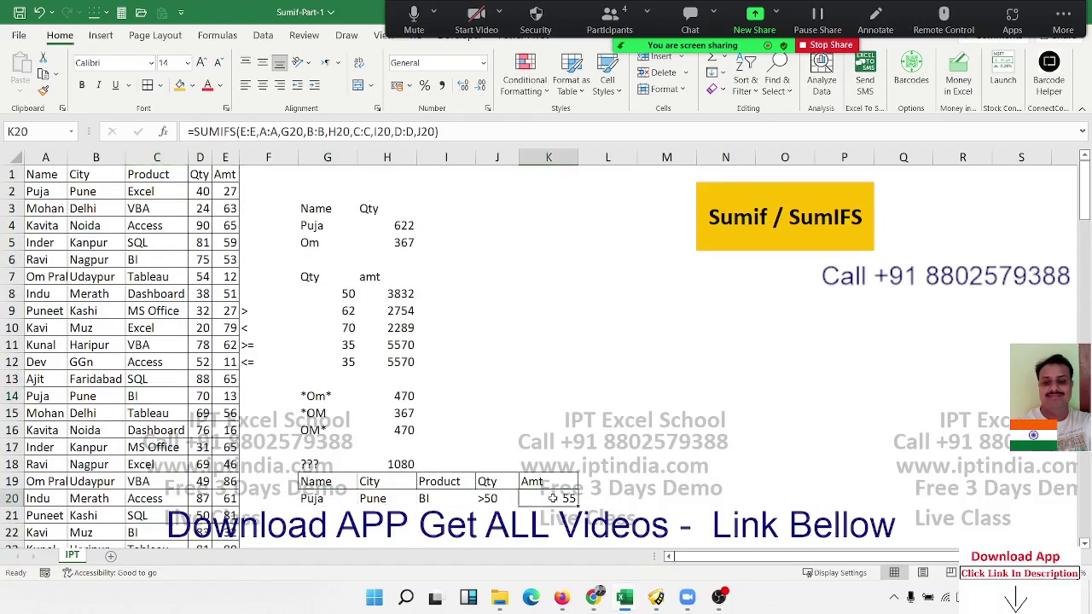
double_click(553, 498)
key("Escape")
double_click(553, 498)
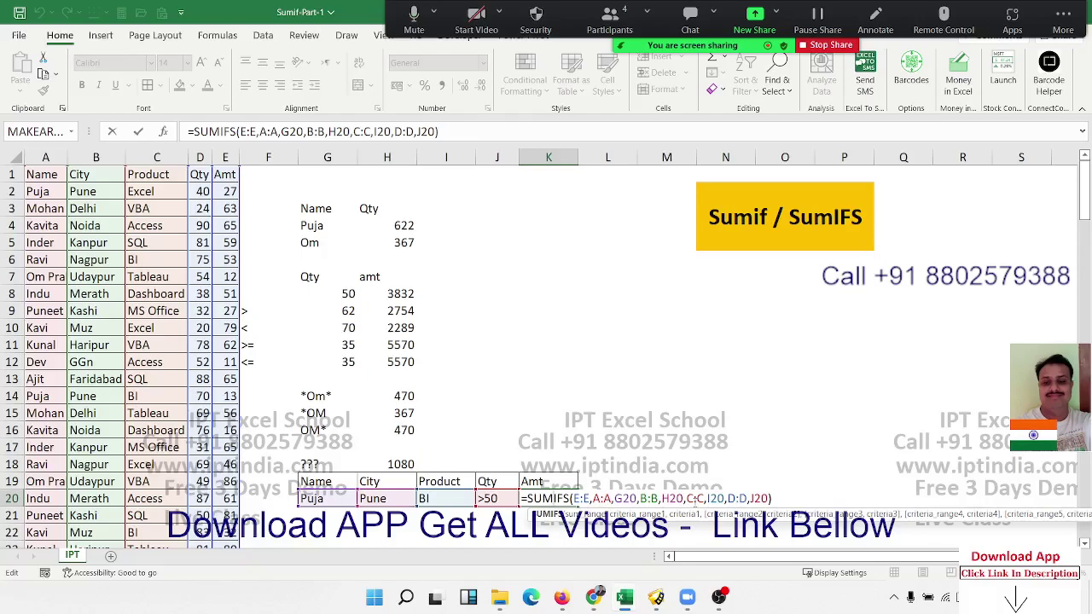
double_click(696, 499)
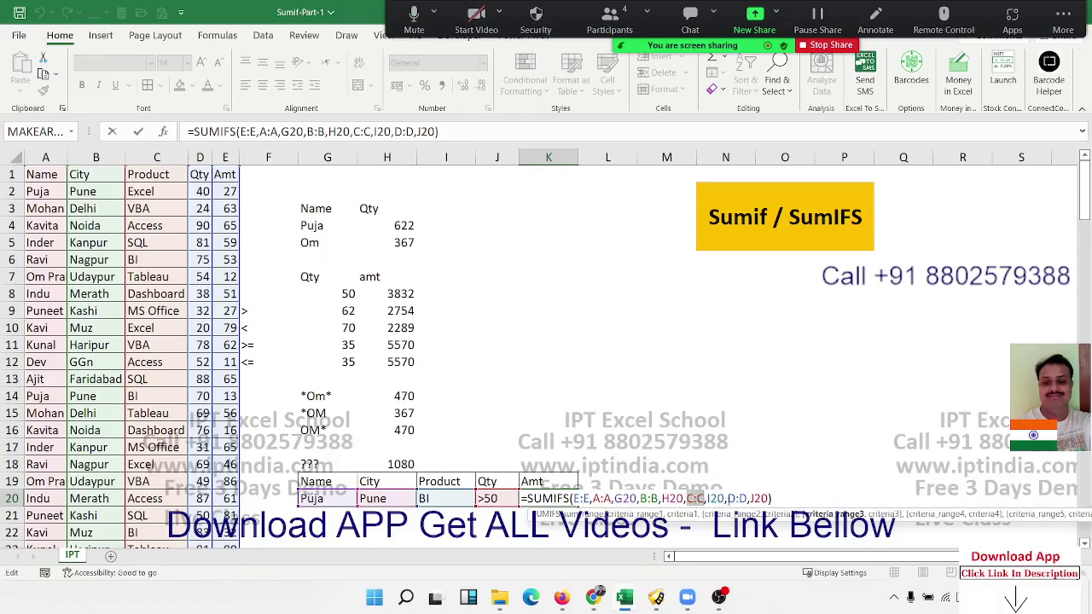
double_click(737, 498)
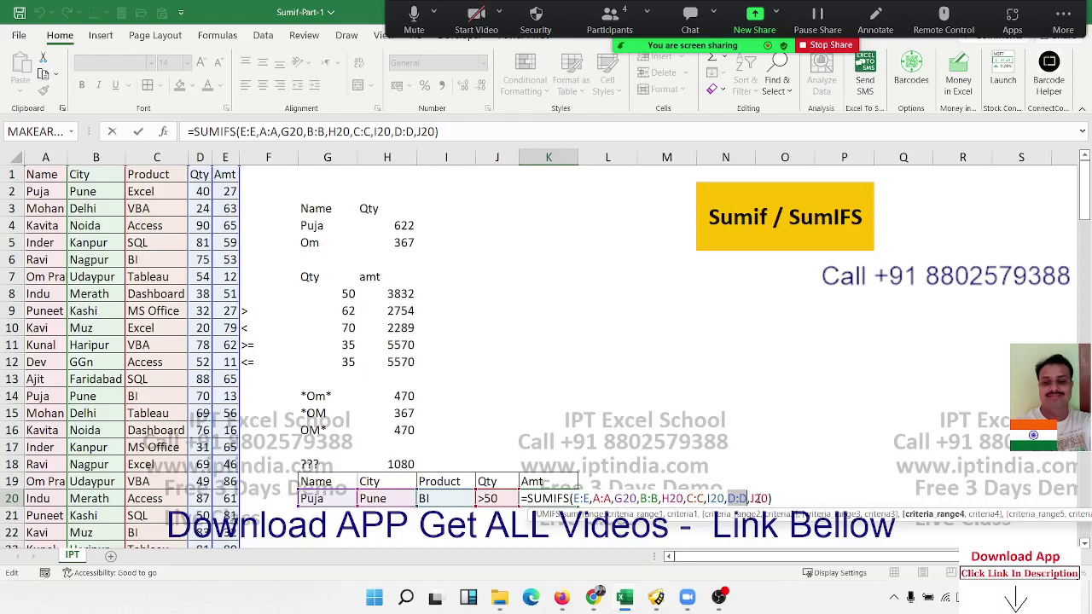
key("Return")
left_click(42, 176)
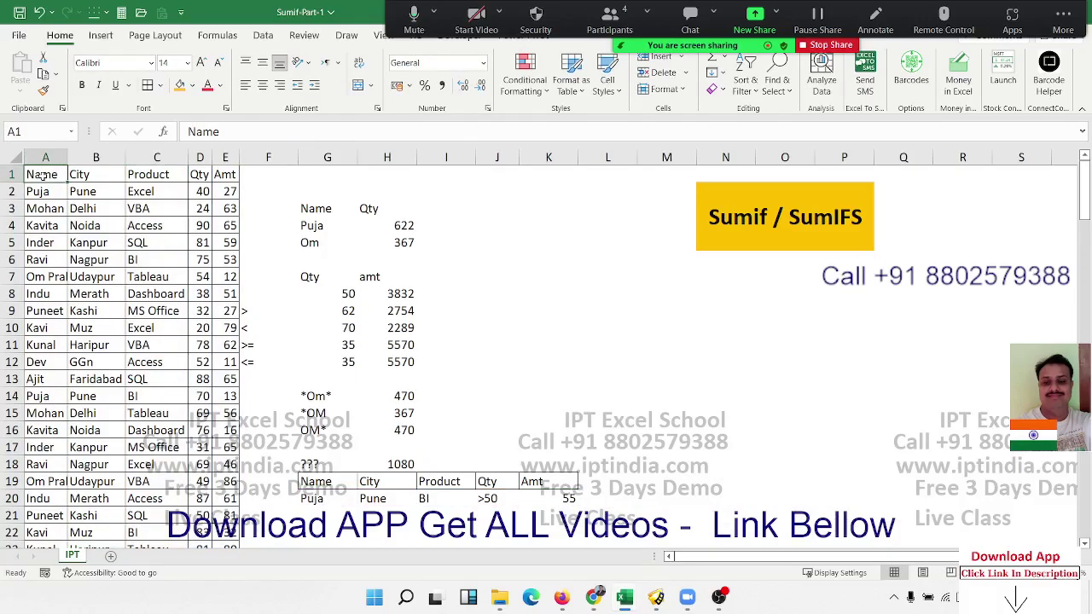
key("ctrl+shift+l")
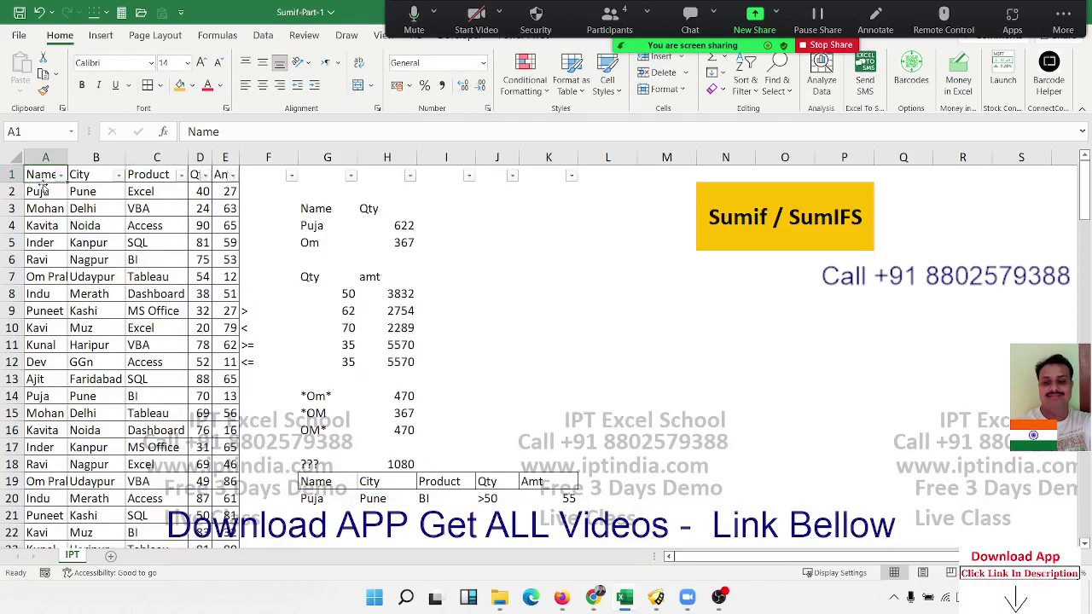
left_click(60, 174)
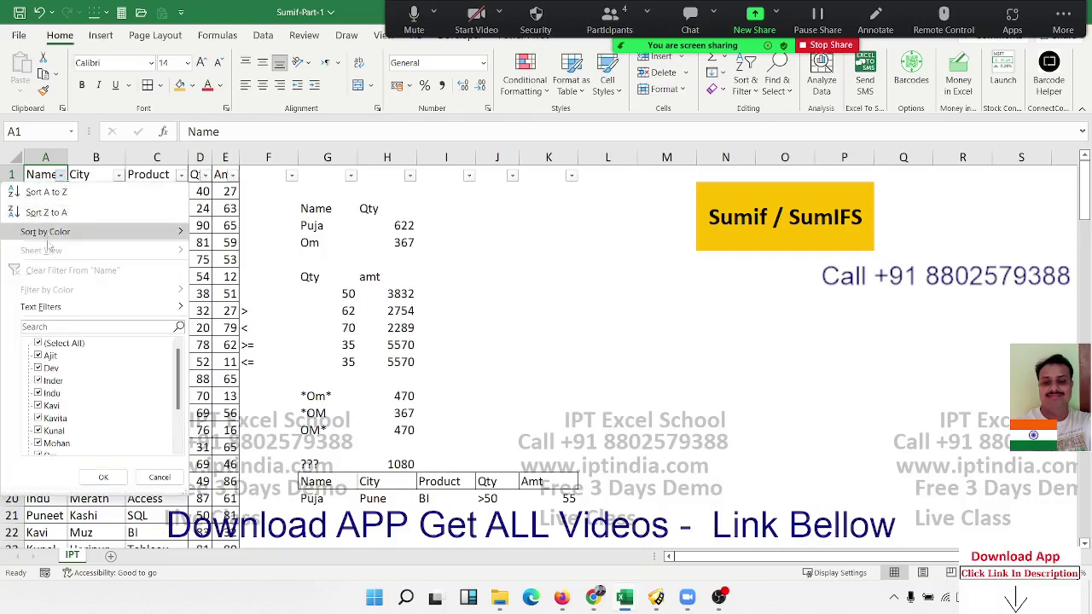
left_click(65, 343)
scroll(72, 424, "down", 2)
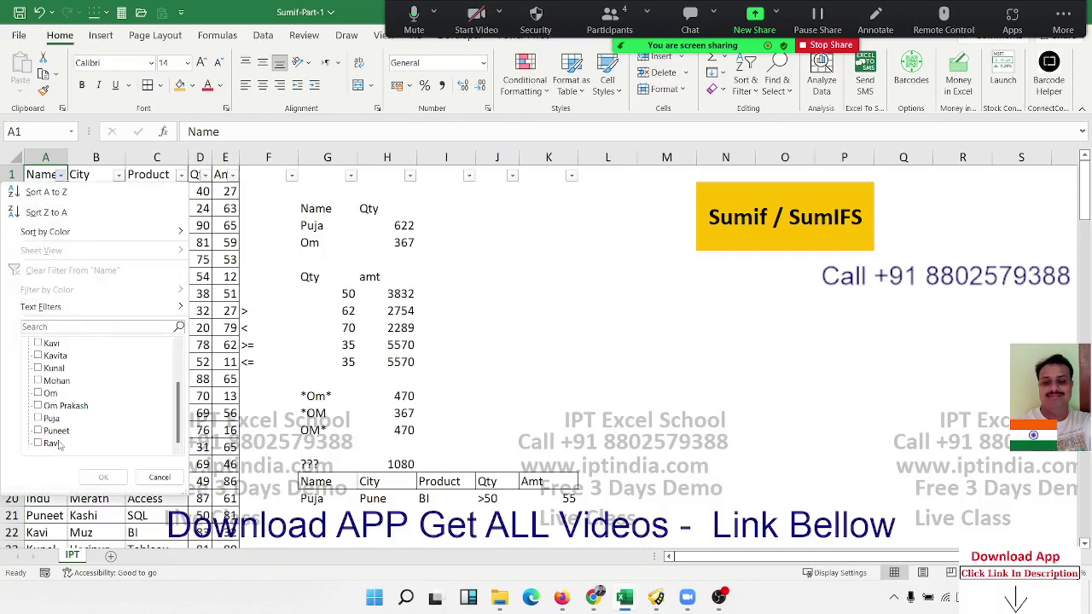
left_click(50, 418)
left_click(102, 477)
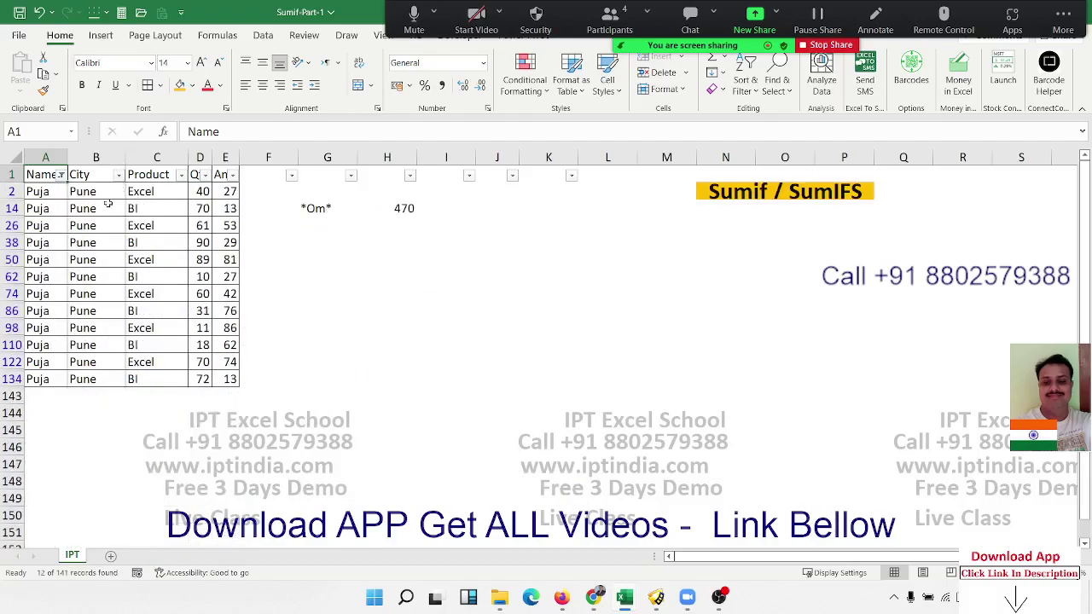
left_click_drag(102, 206, 96, 379)
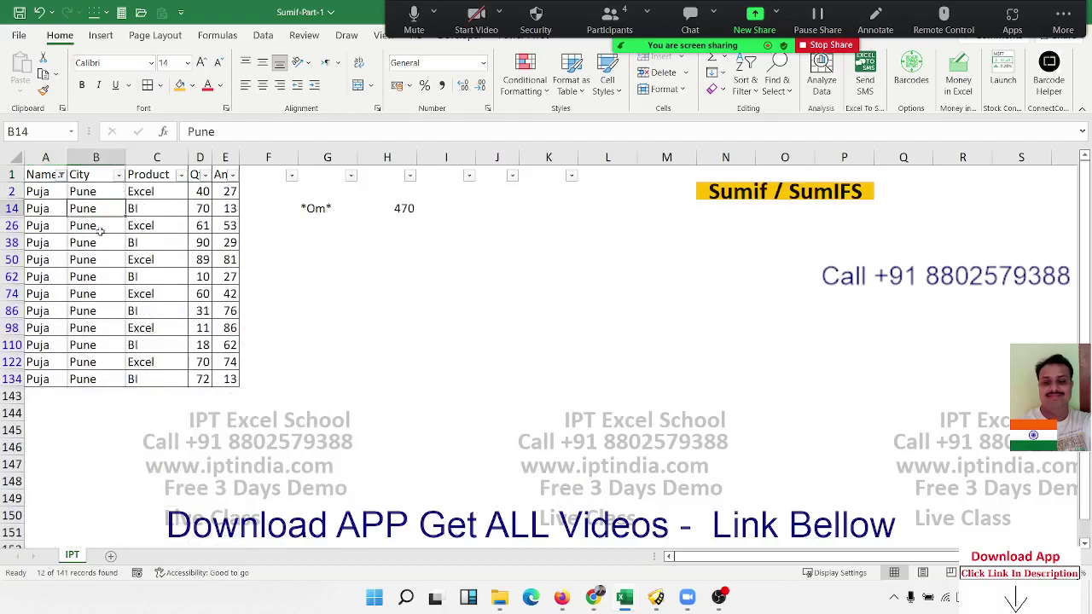
left_click(181, 174)
left_click(57, 369)
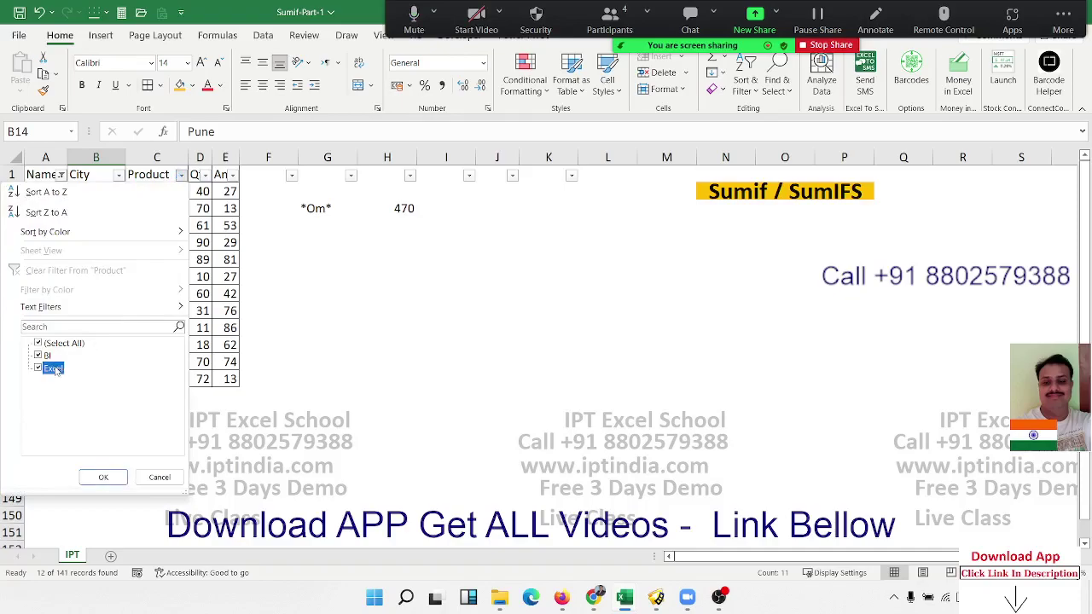
left_click(103, 477)
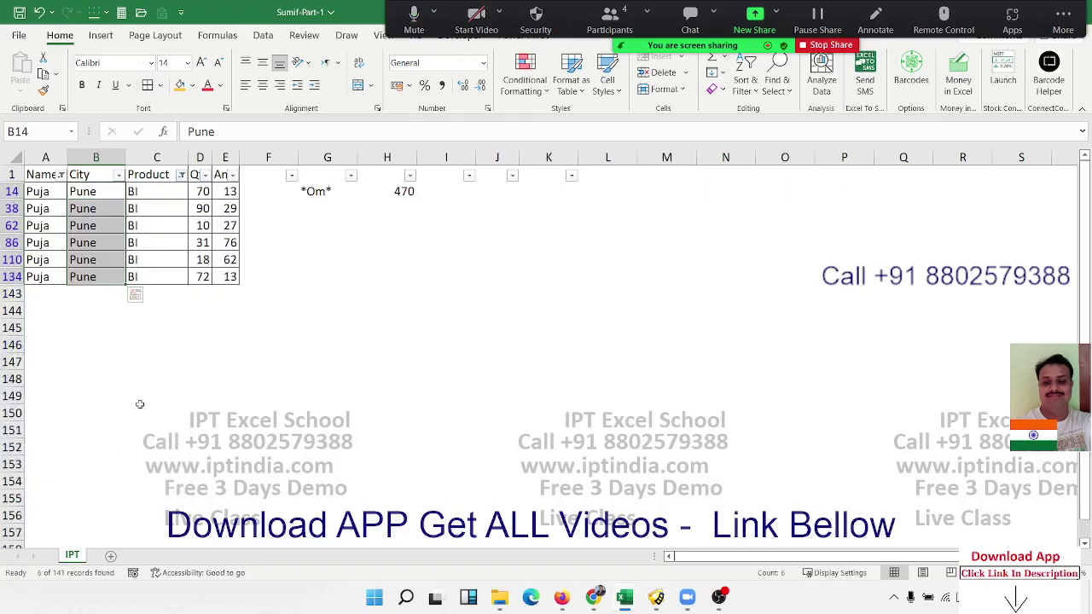
left_click_drag(196, 193, 201, 279)
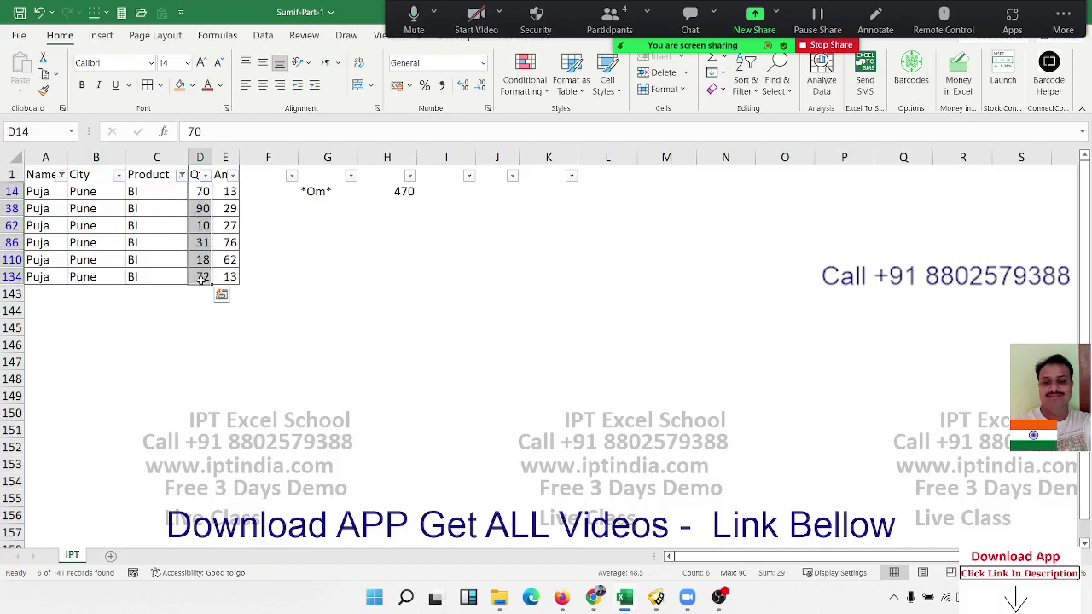
left_click(200, 189)
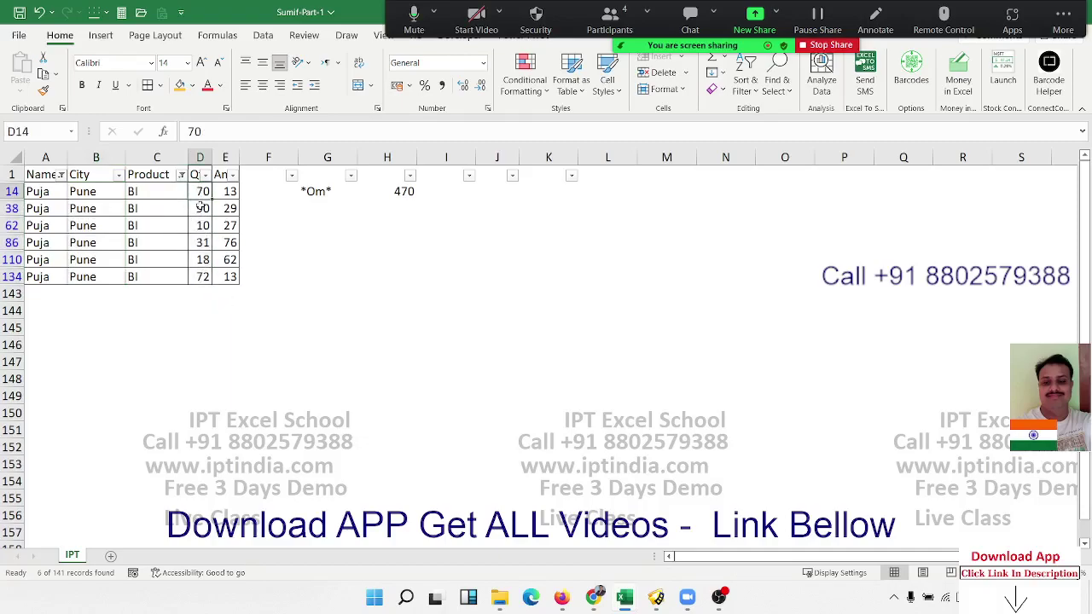
left_click(200, 207, "ctrl")
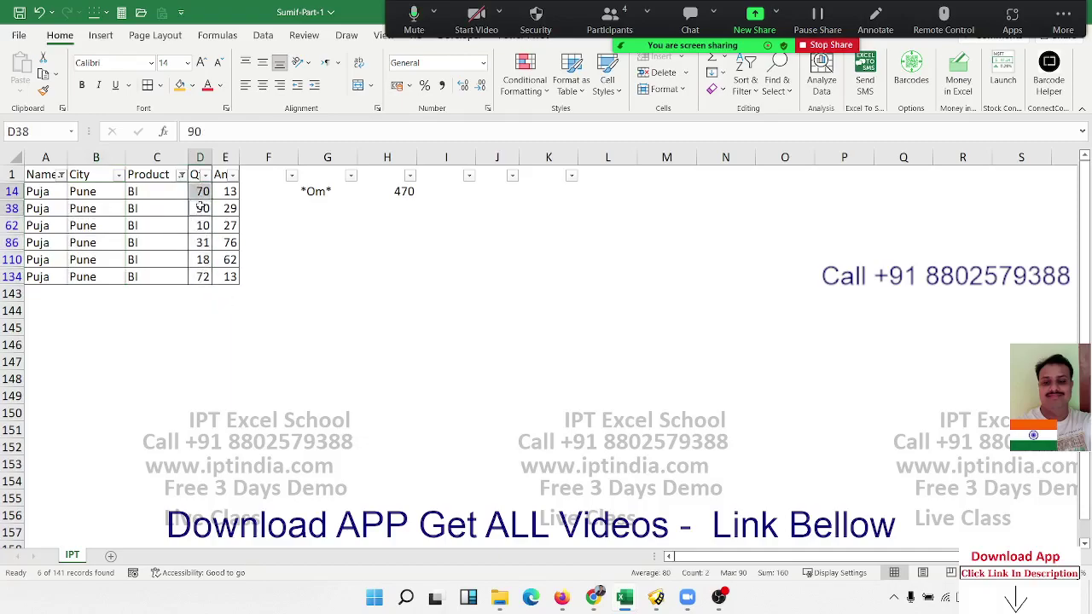
left_click(202, 276, "ctrl")
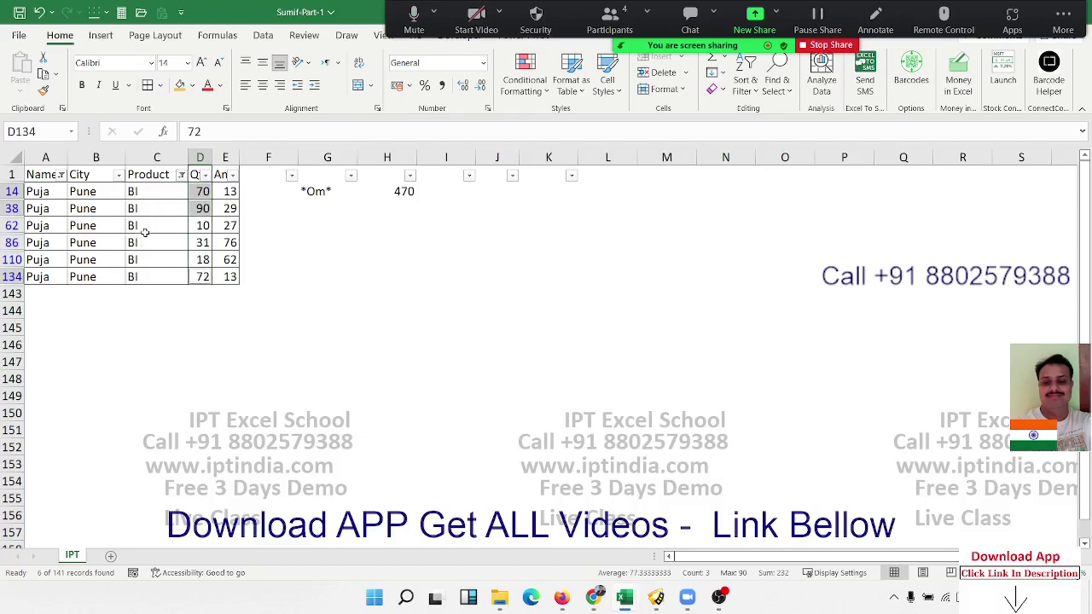
left_click(230, 195)
left_click(230, 207, "ctrl")
left_click(232, 277, "ctrl")
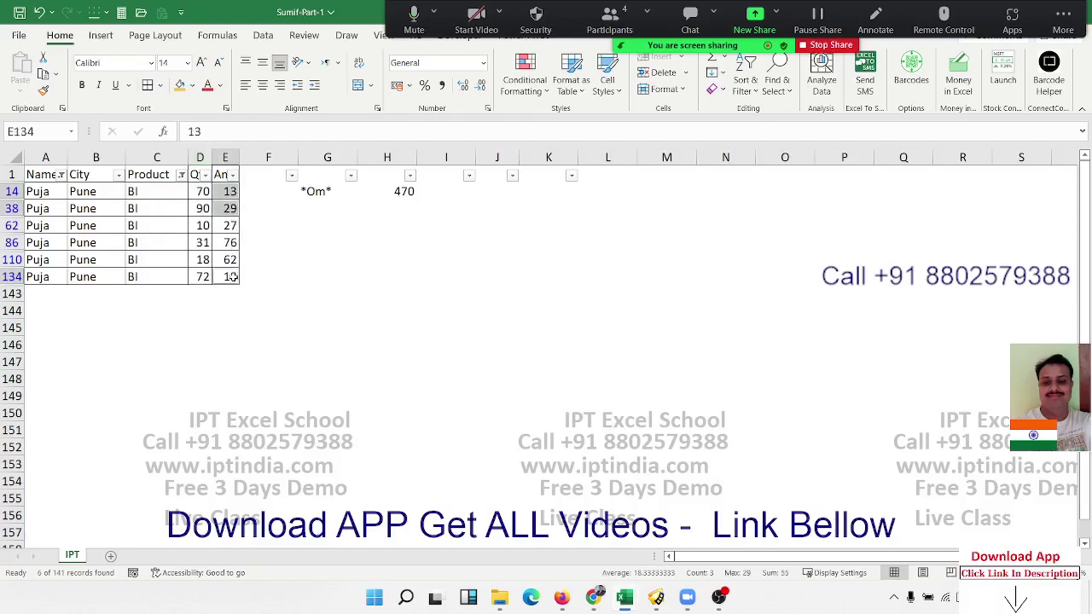
left_click(774, 574)
key("ctrl+shift+l")
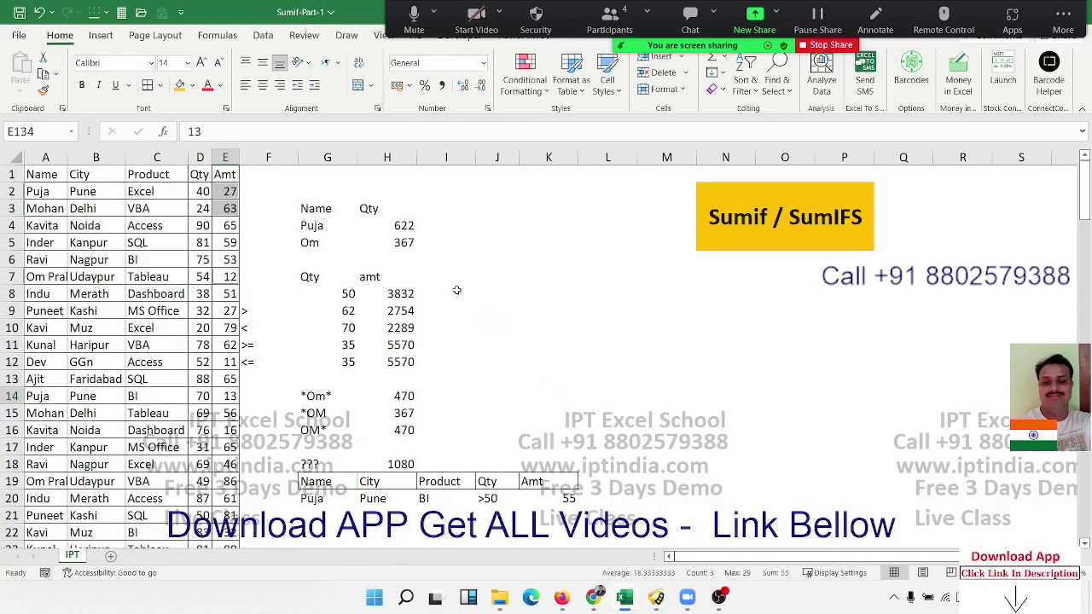
left_click(561, 504)
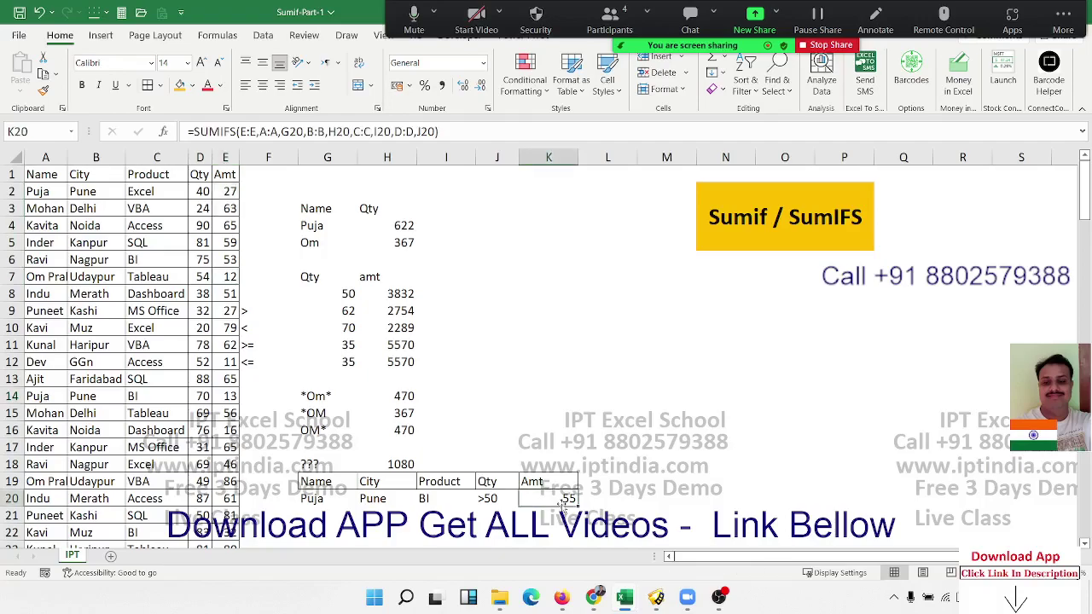
double_click(562, 503)
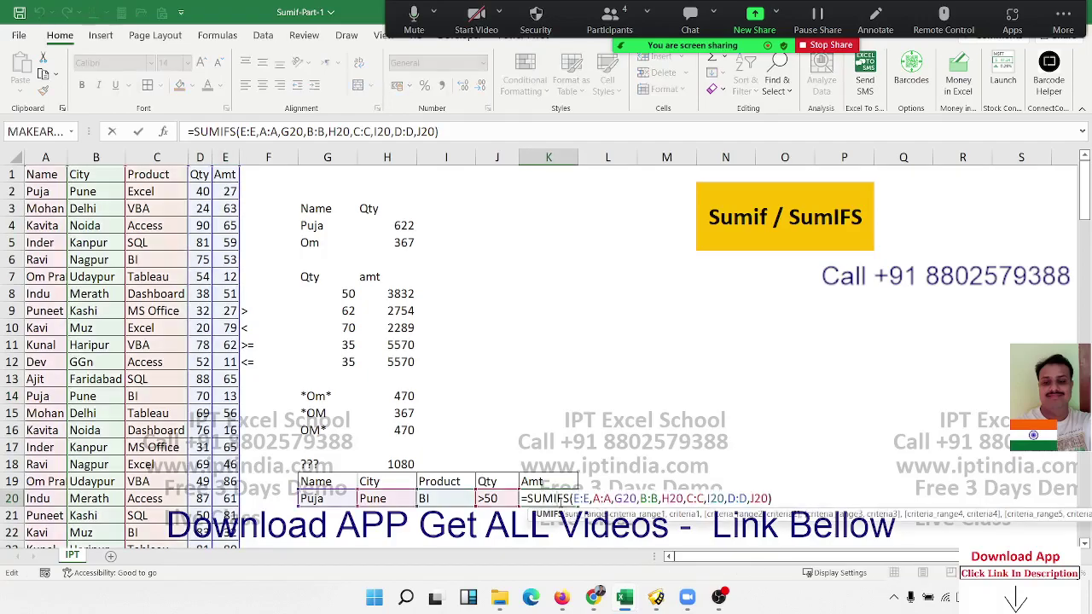
key("Escape")
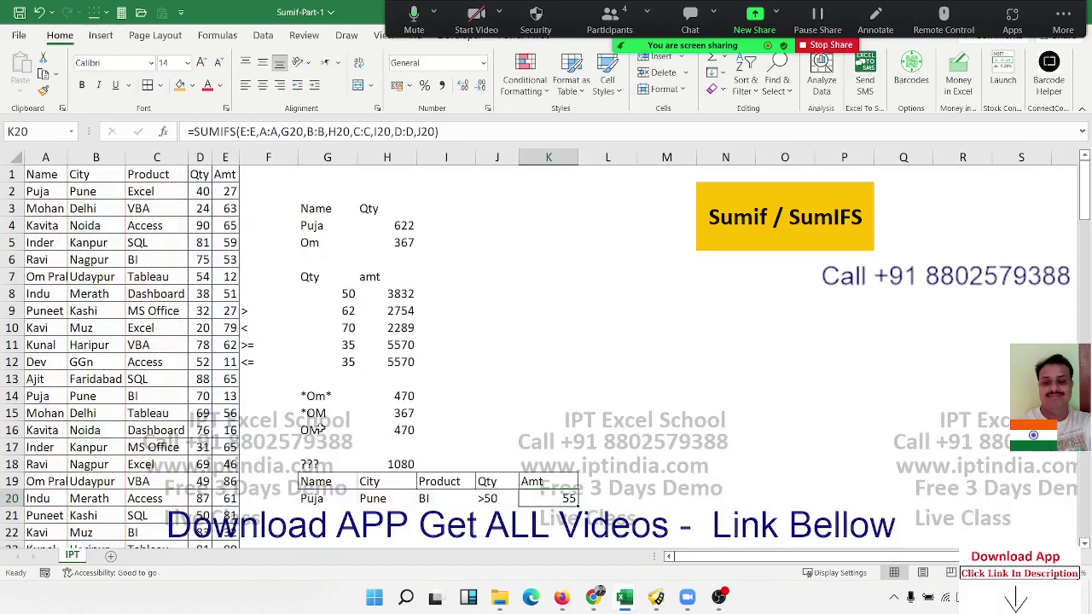
left_click_drag(305, 424, 308, 379)
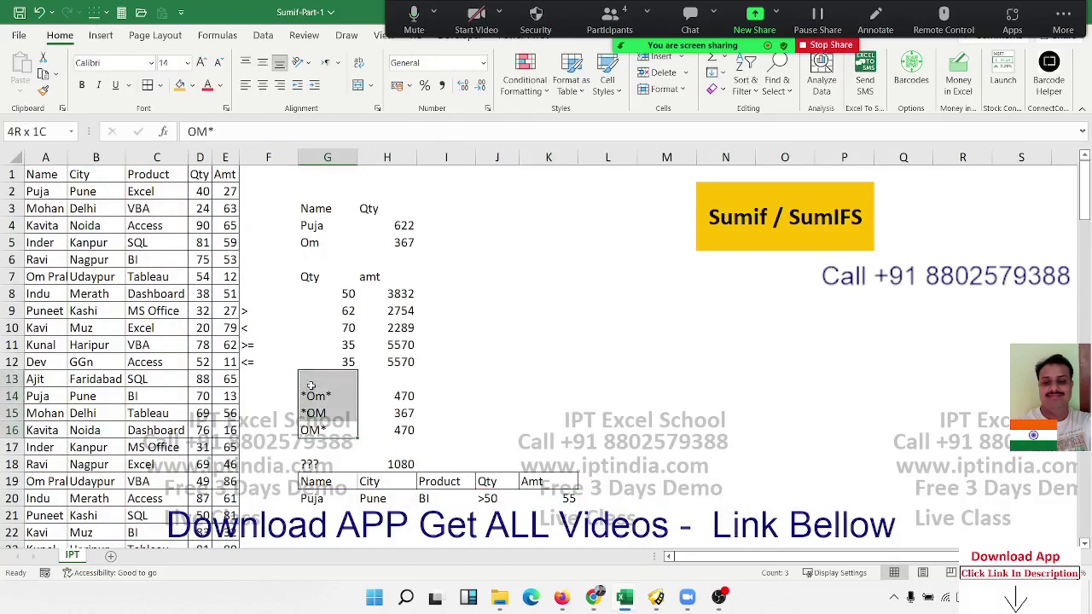
left_click(309, 465)
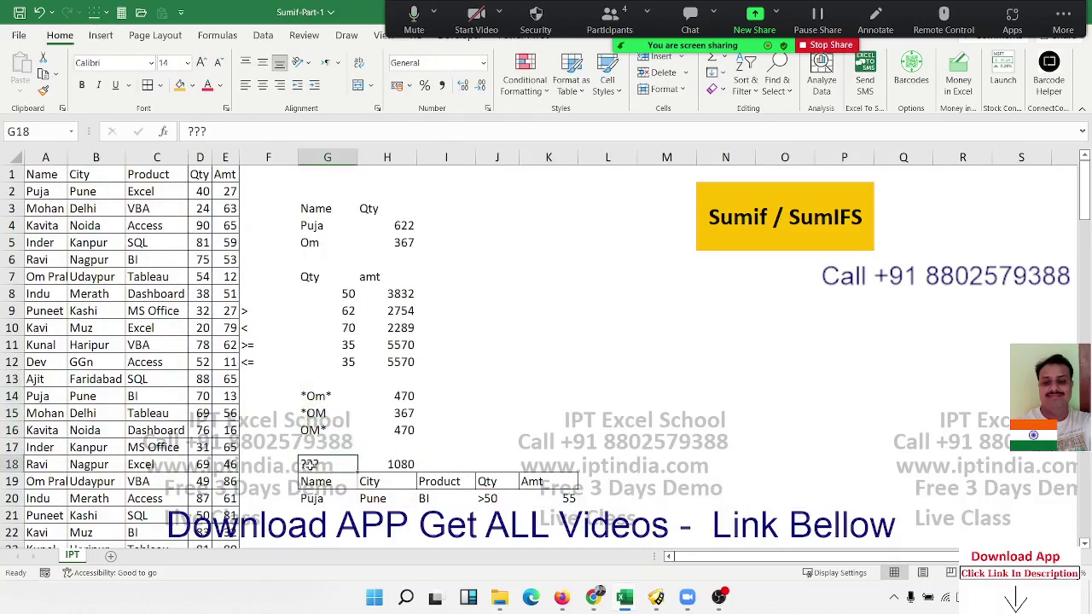
left_click_drag(254, 363, 252, 314)
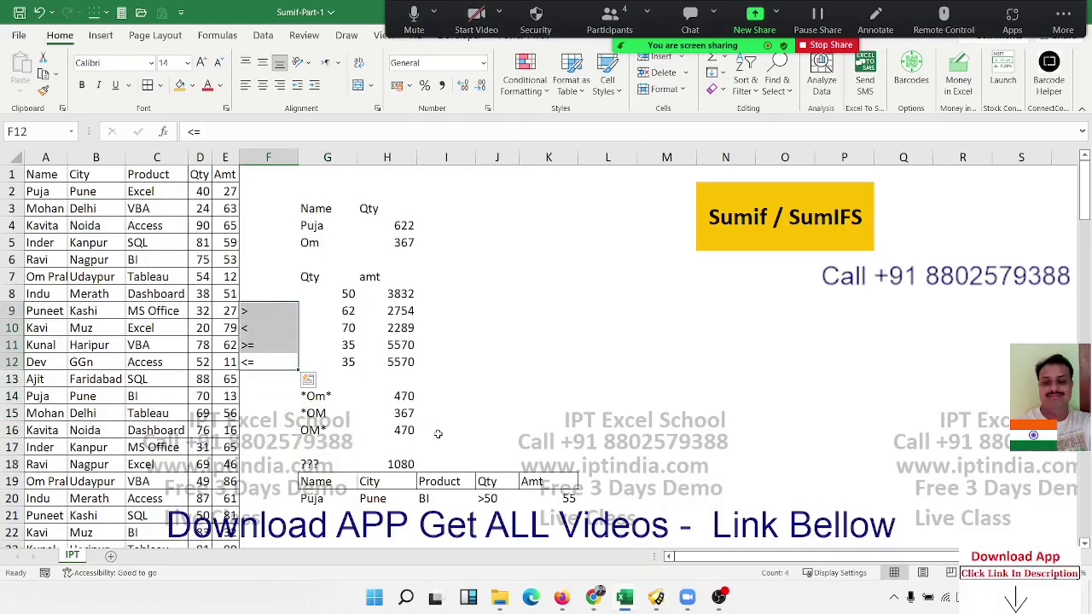
left_click(552, 498)
double_click(552, 498)
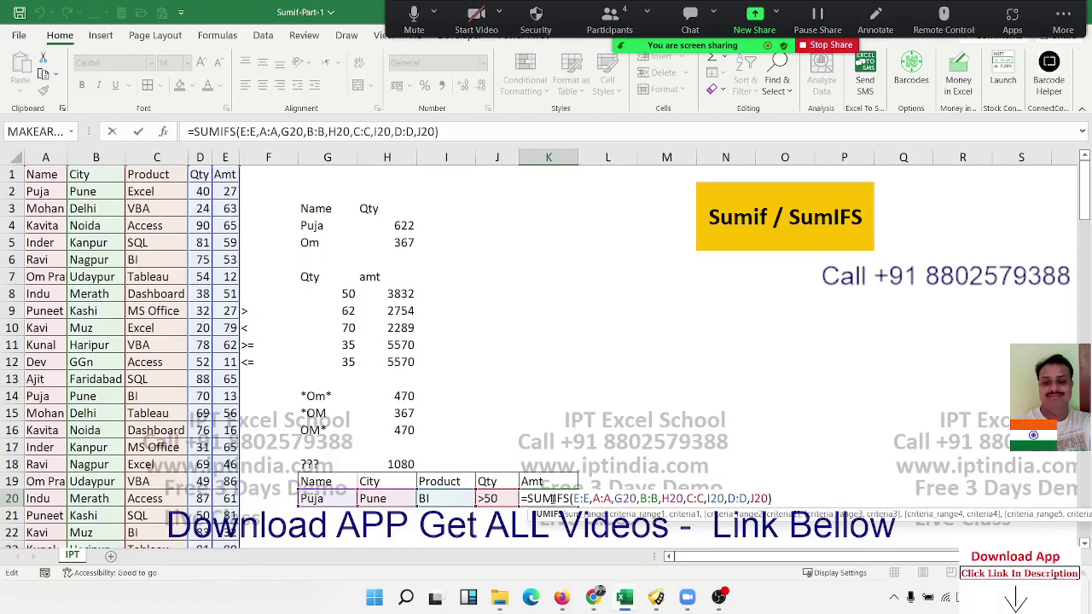
key("Escape")
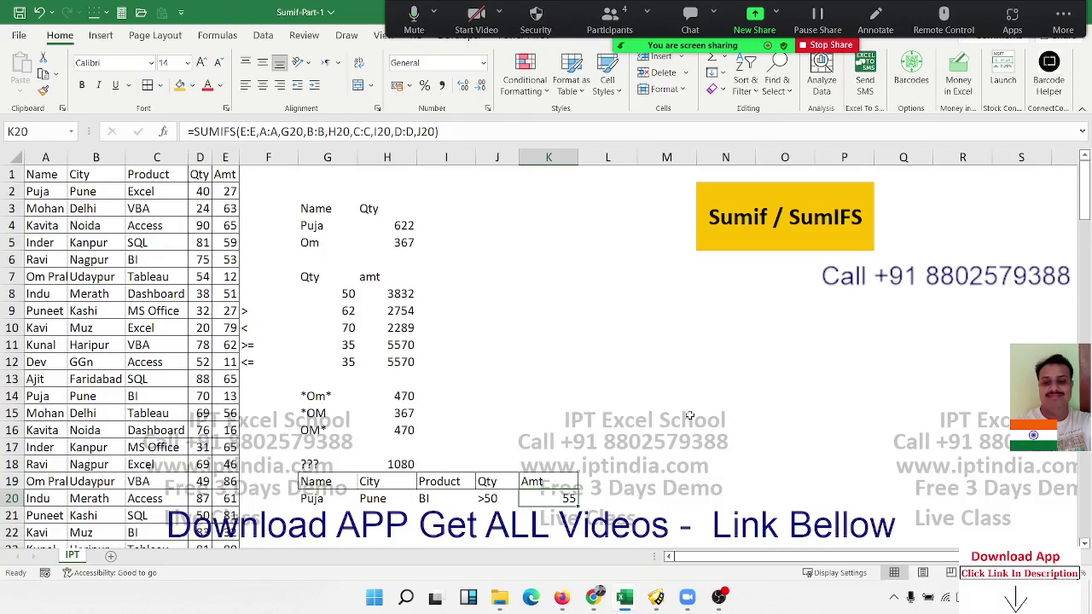
Step: Review Puja's SUMIF quantity total in H4, then select I3 for a new heading
left_click(391, 225)
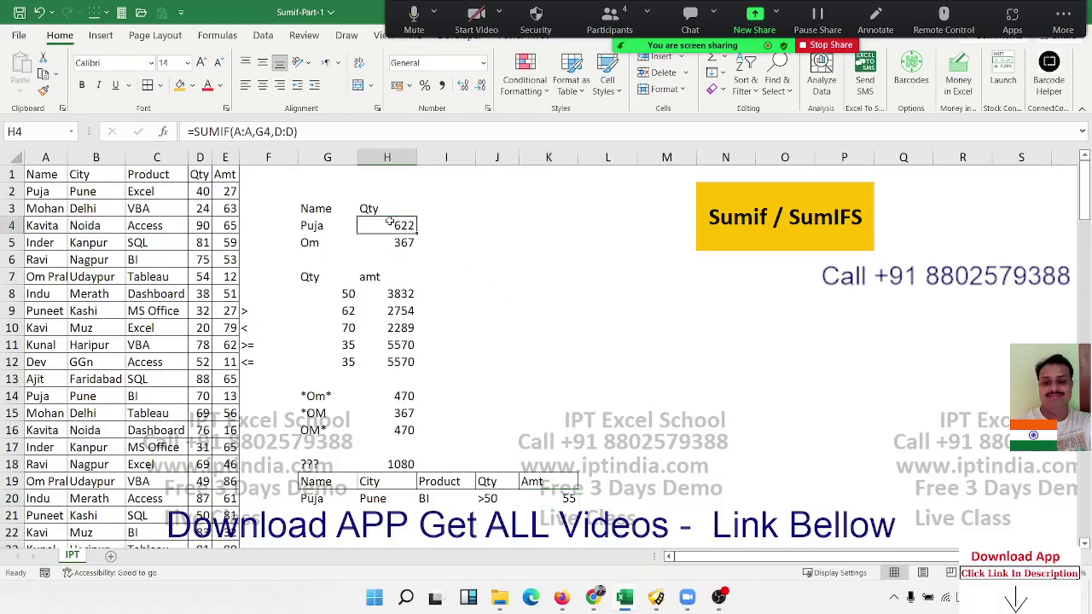
left_click(321, 226)
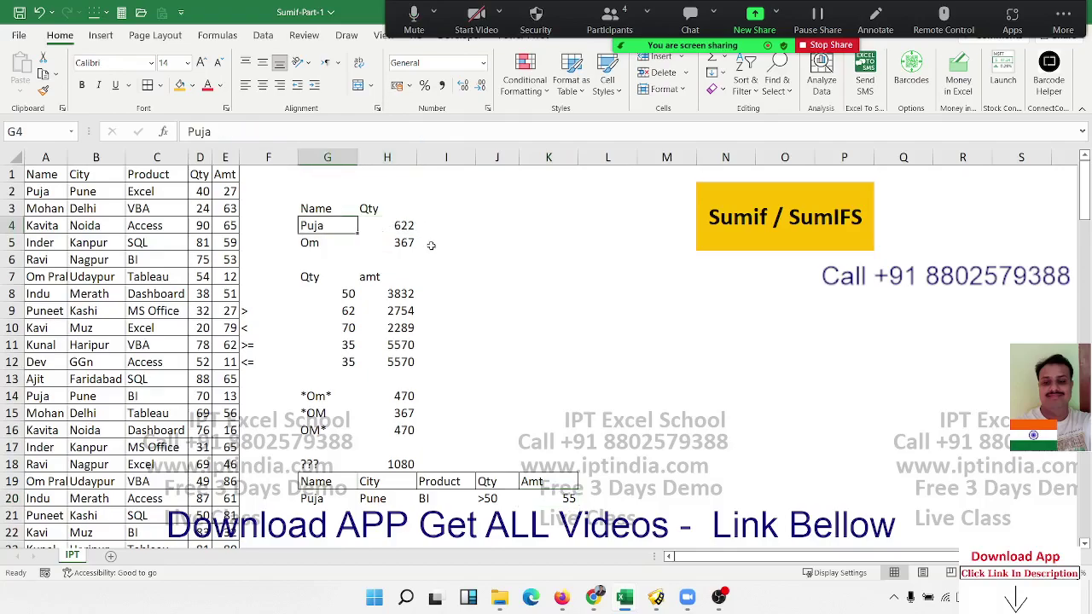
left_click(408, 225)
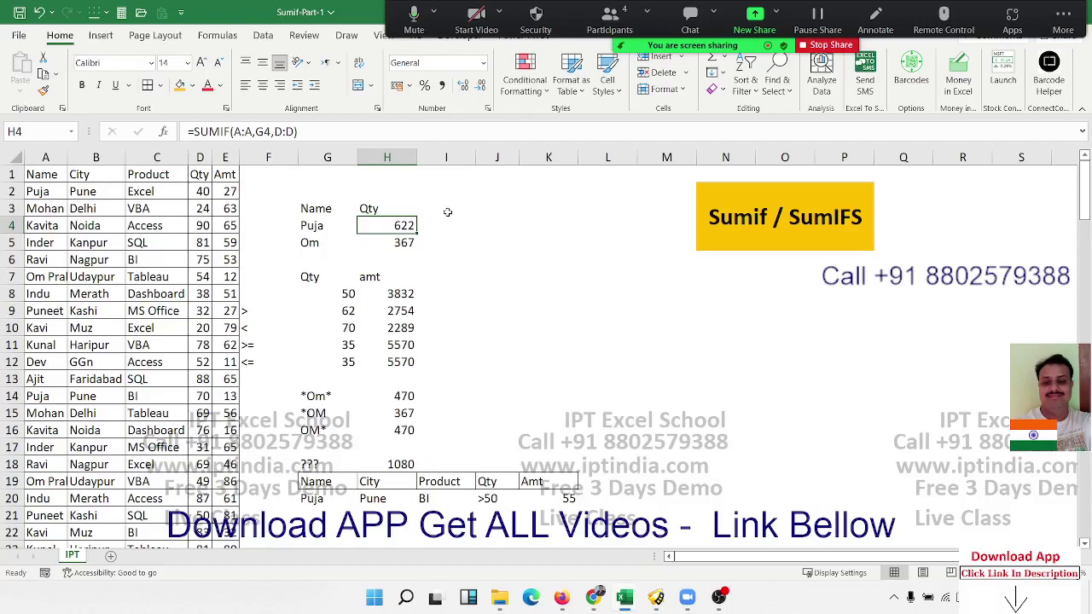
left_click(447, 211)
Step: Title column I with the heading 'avg Amt' in I3
type("A")
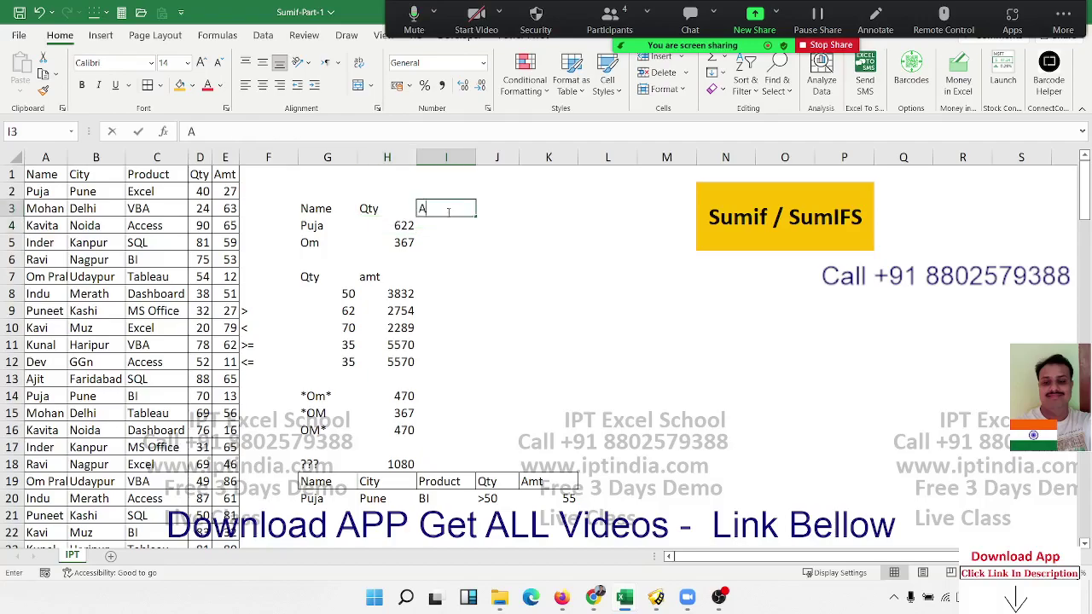
type("mt")
key("BackSpace")
key("BackSpace")
key("BackSpace")
type("a")
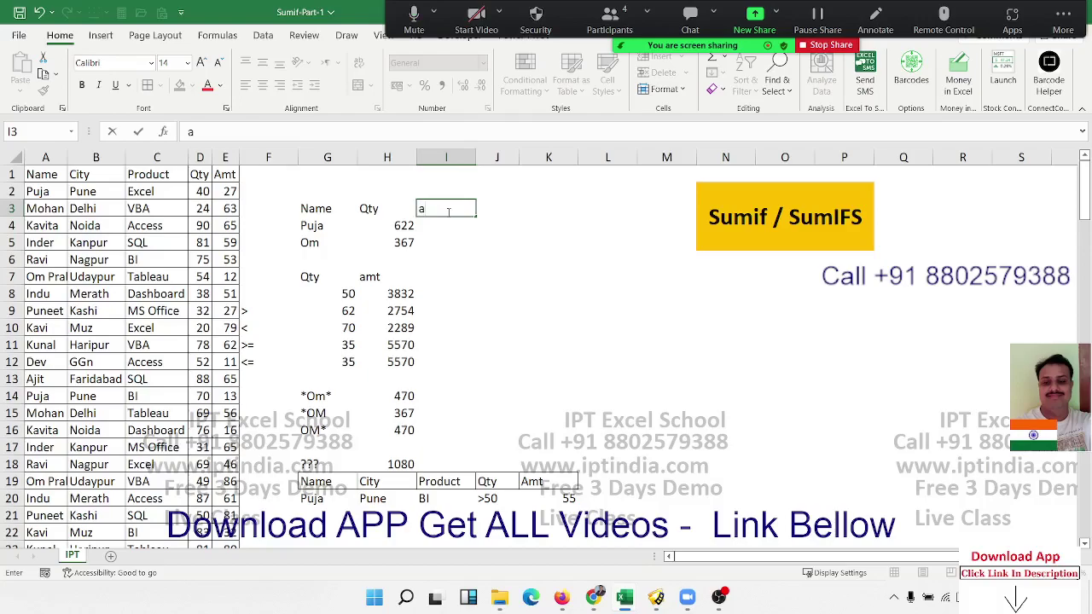
type("vg Amt")
key("Return")
Step: Enter =AVERAGEIF(A:A,G4,E:E) in I4 and fill it to I5, giving 48.58333 and 51.7
type("=av")
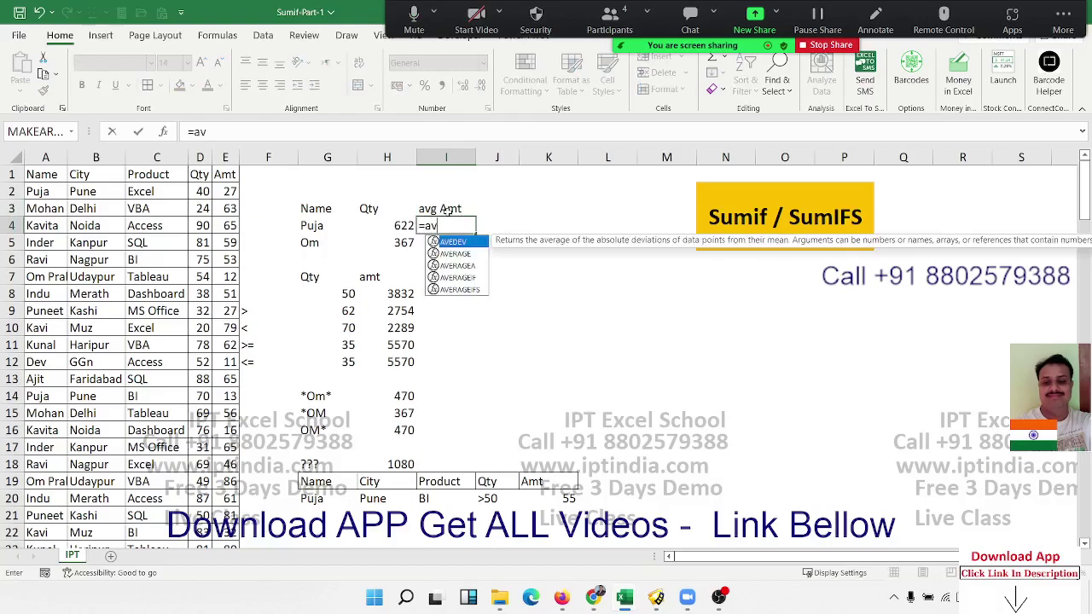
key("Down")
key("Down")
key("Down")
key("Tab")
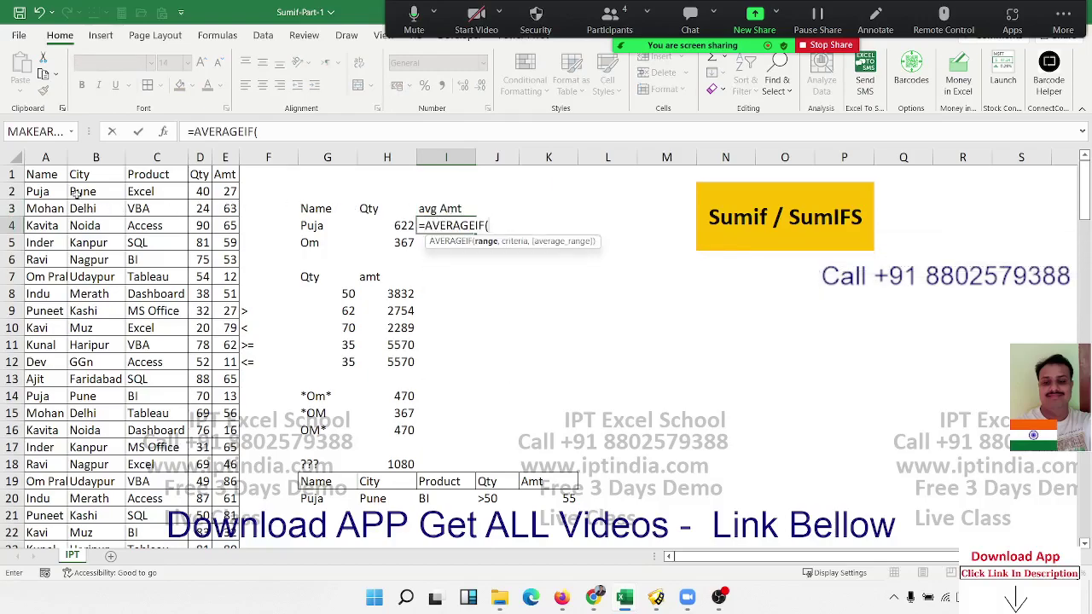
left_click(48, 157)
type(",")
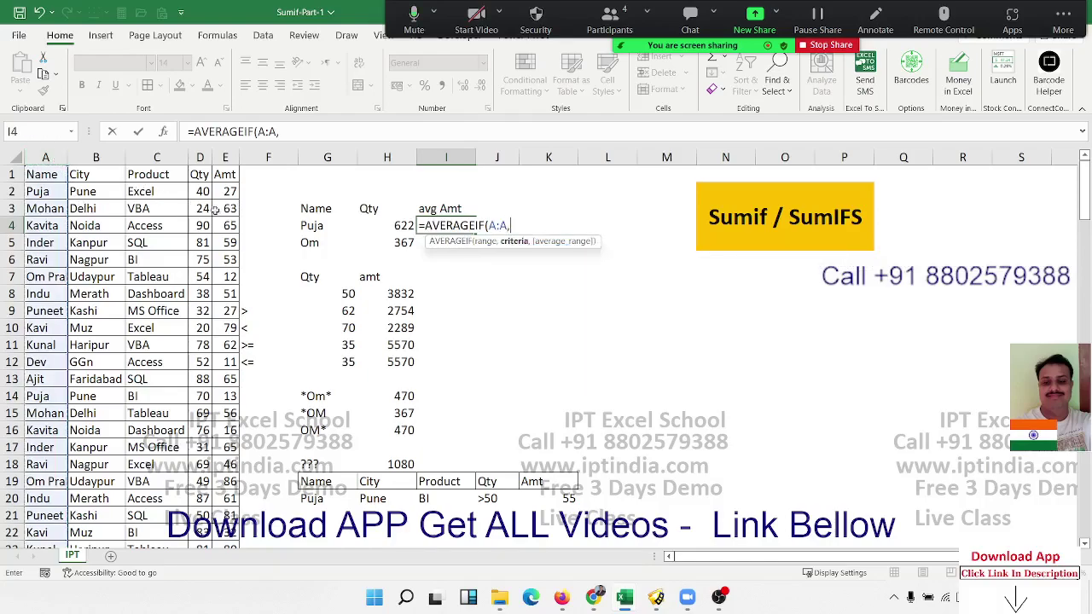
left_click(324, 226)
type(",")
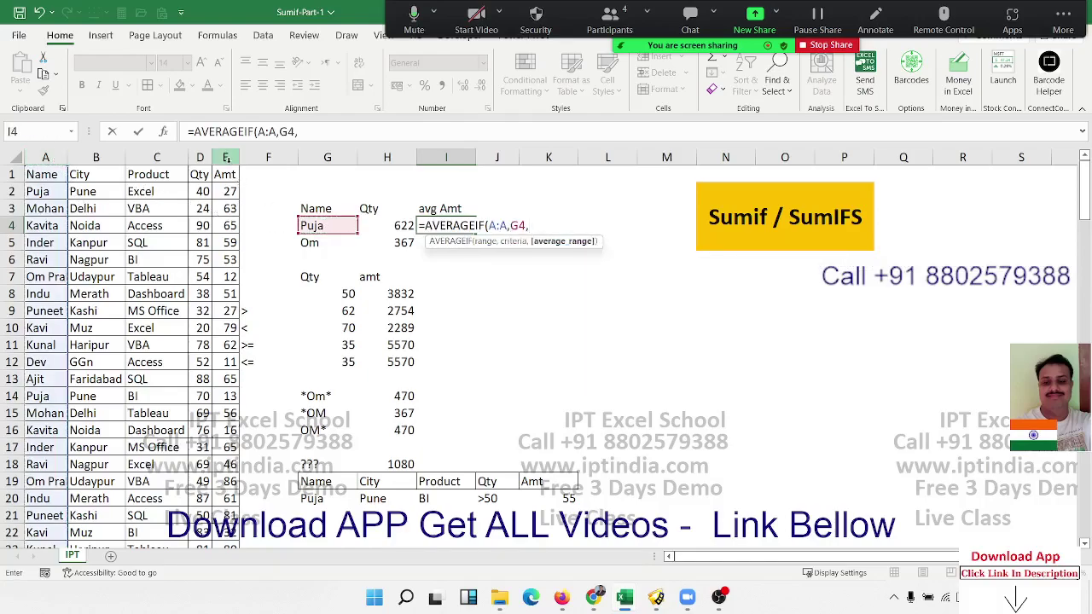
left_click(225, 157)
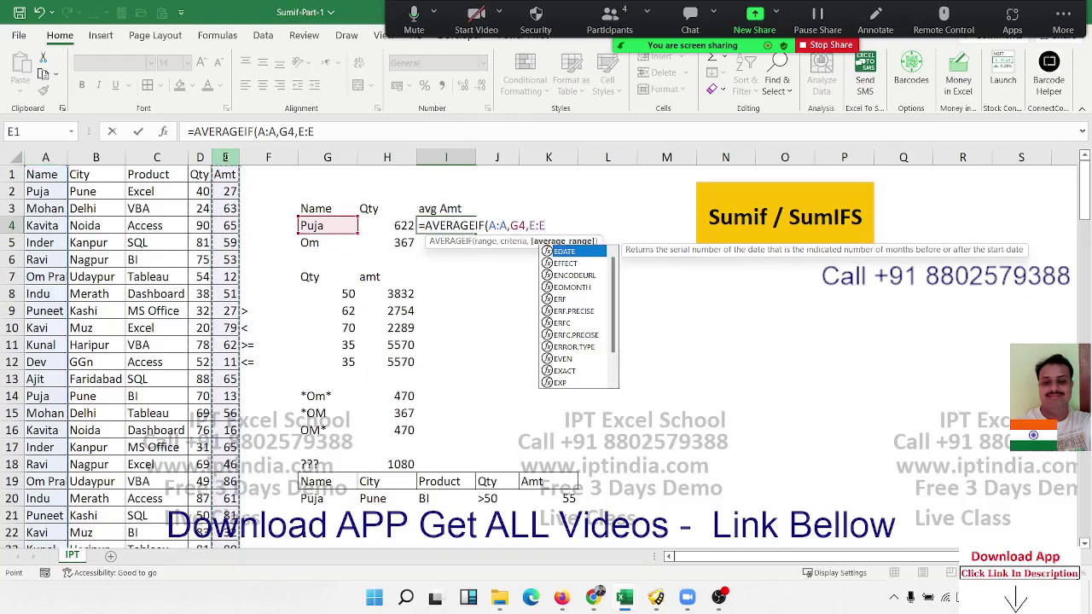
key("Return")
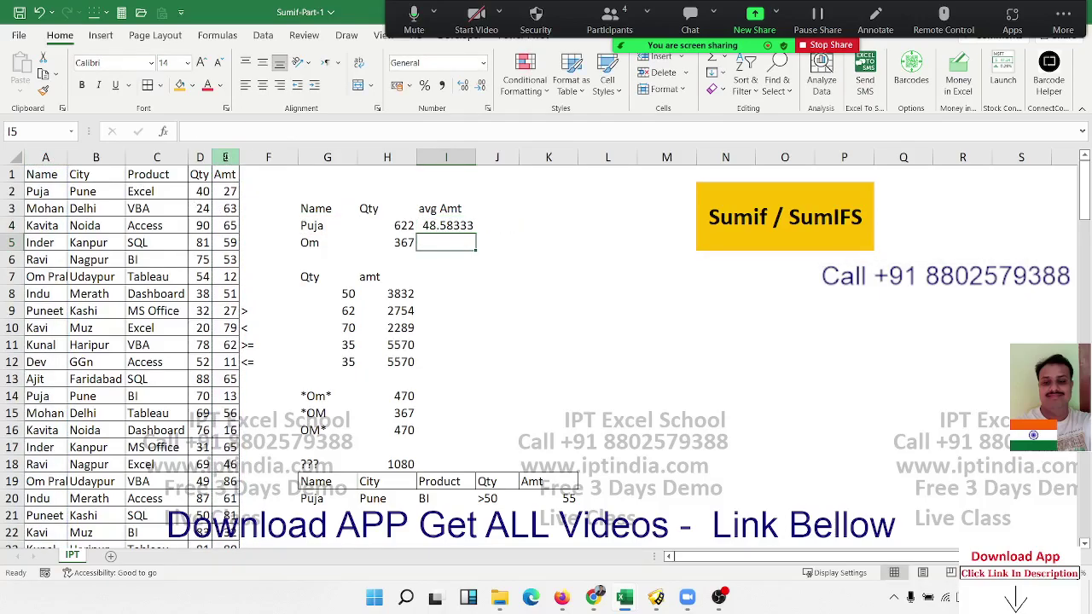
left_click(445, 226)
left_click_drag(475, 234, 473, 249)
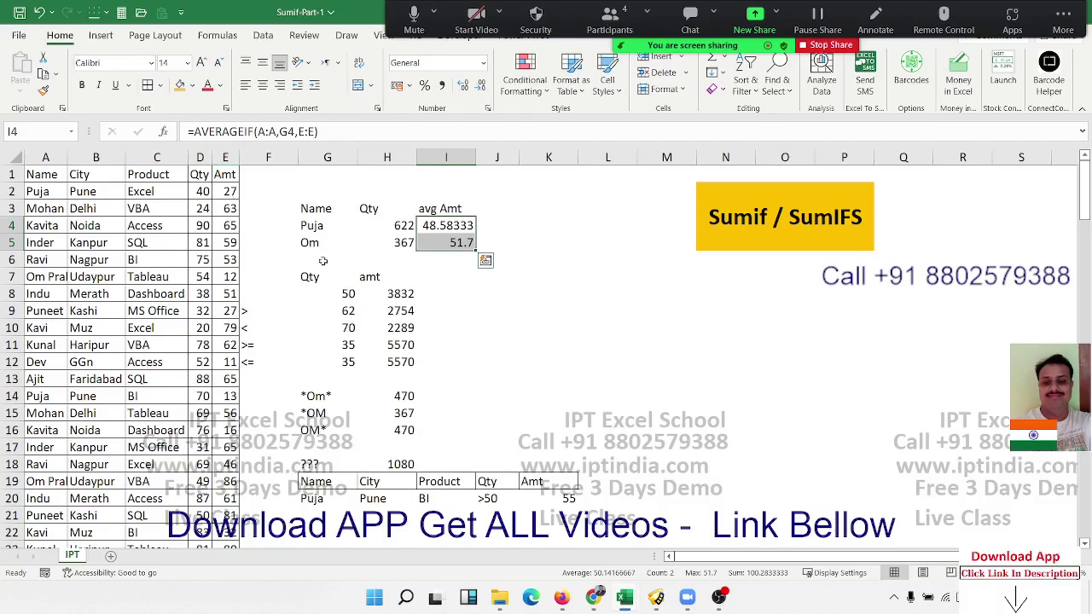
left_click(328, 296)
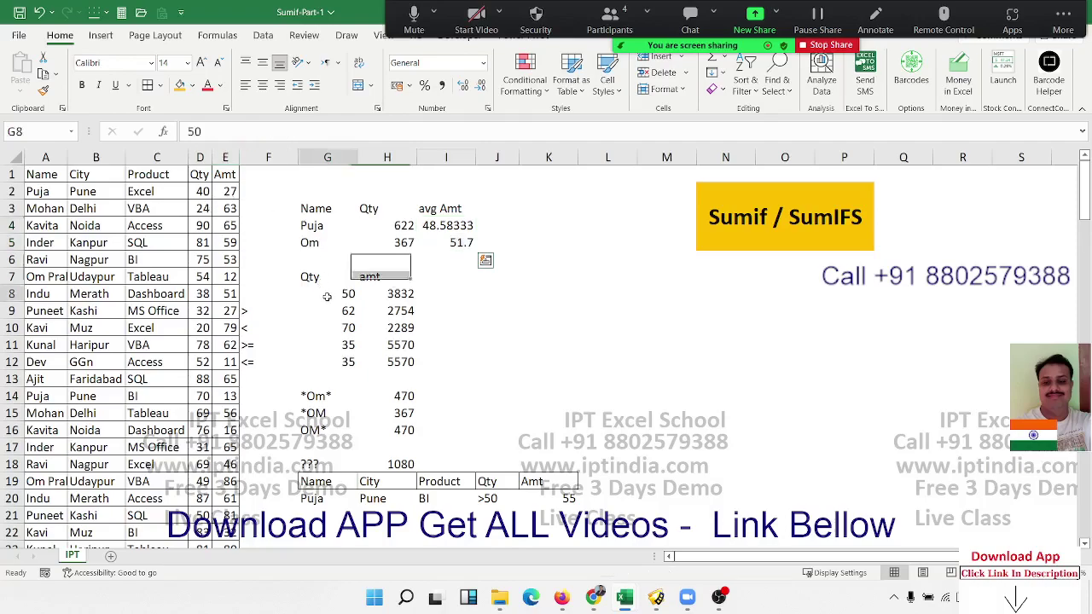
left_click(432, 296)
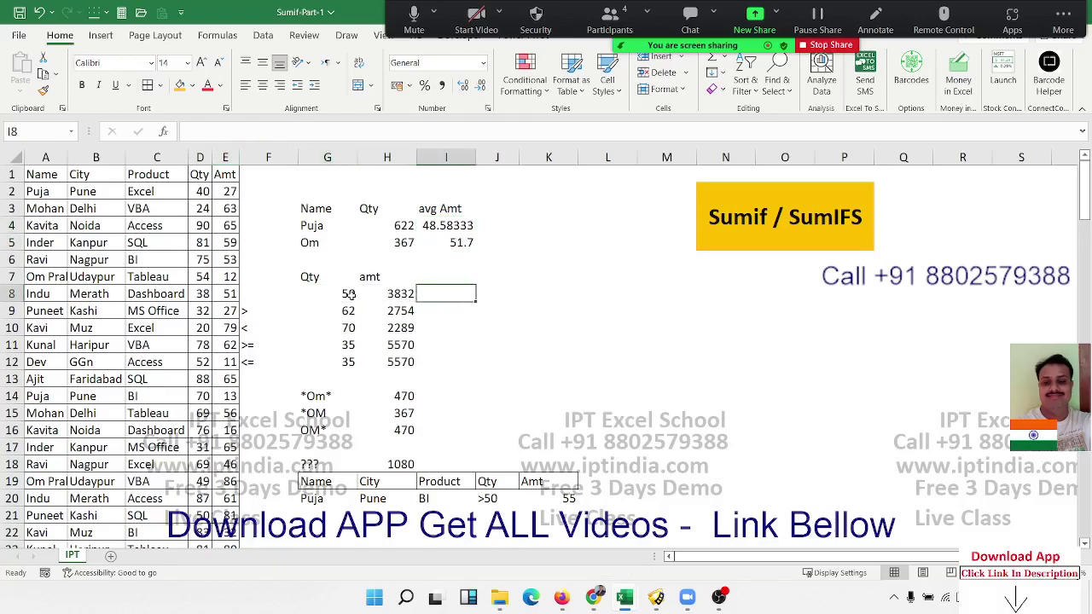
left_click(385, 296)
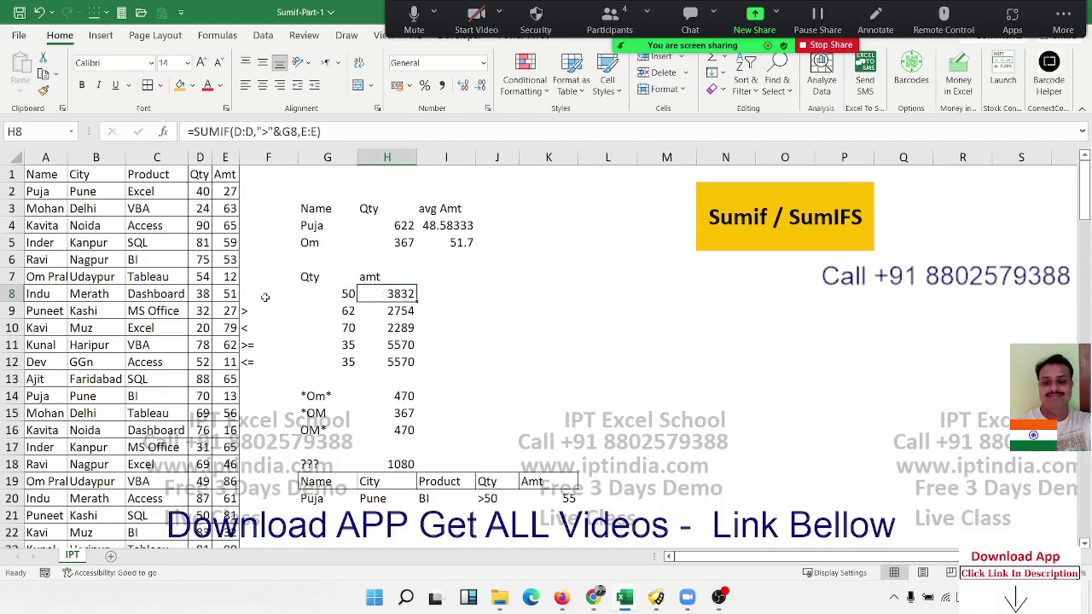
left_click_drag(266, 295, 335, 463)
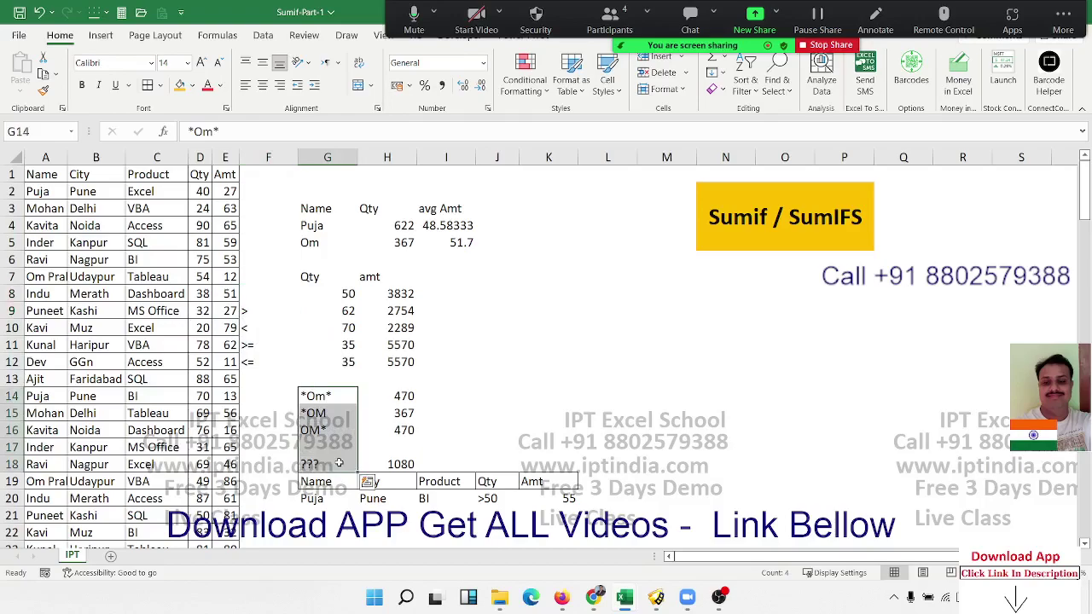
double_click(457, 225)
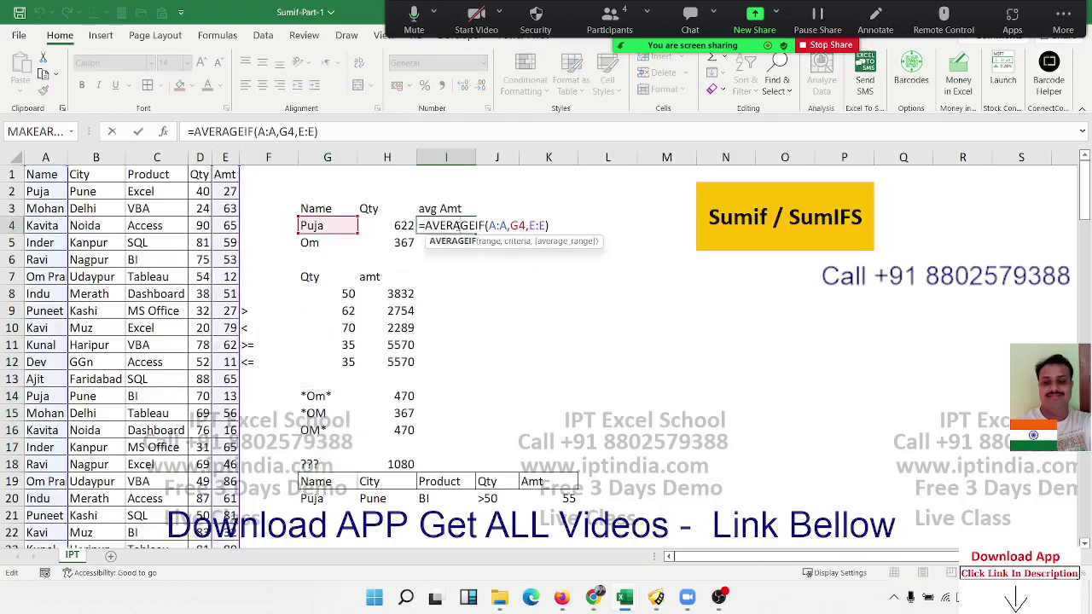
double_click(460, 225)
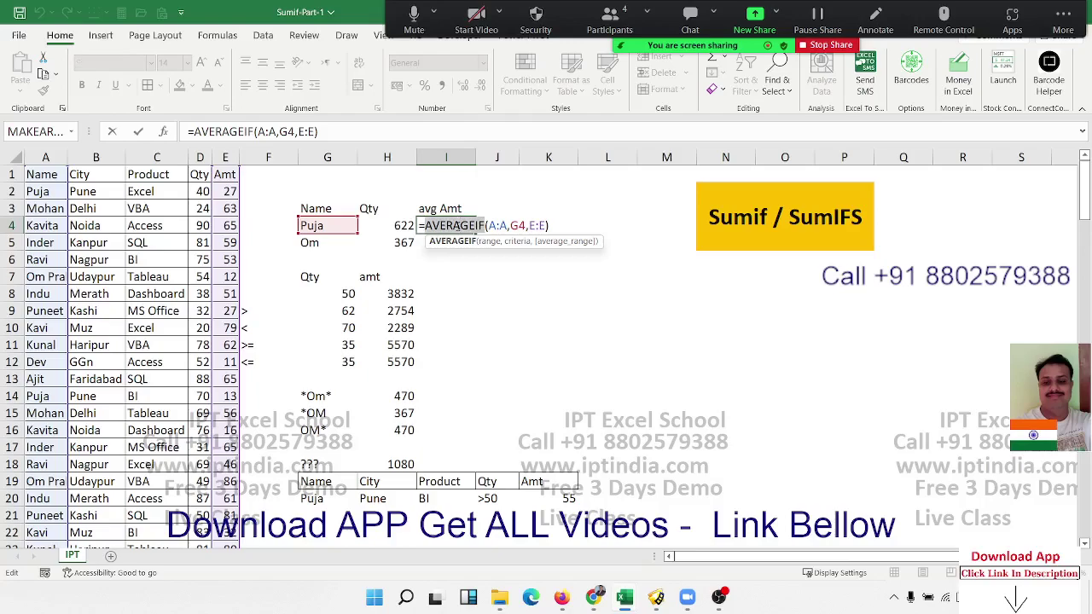
key("Escape")
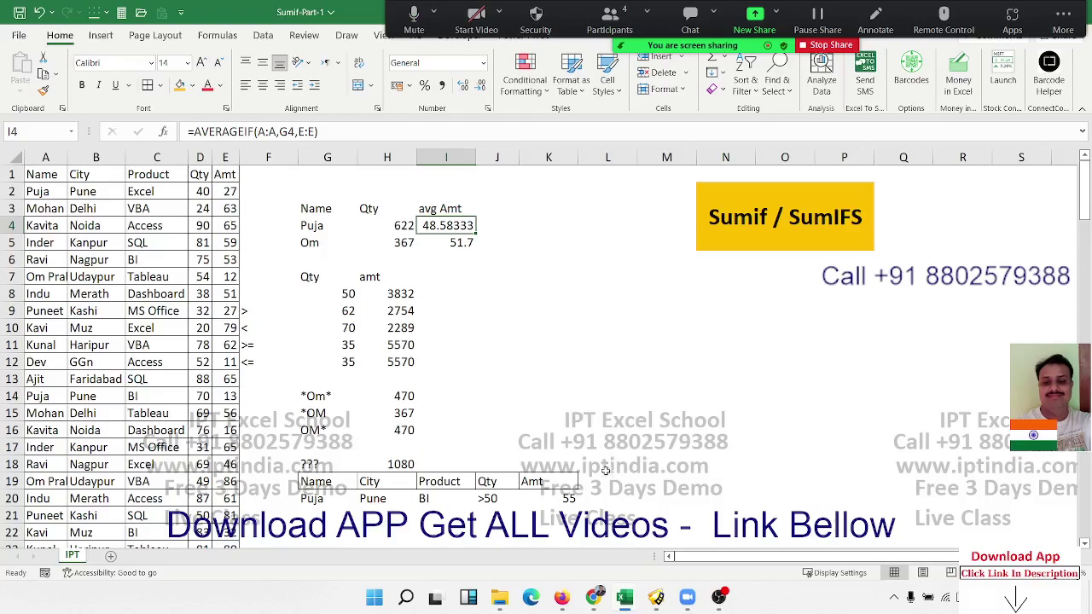
left_click(595, 499)
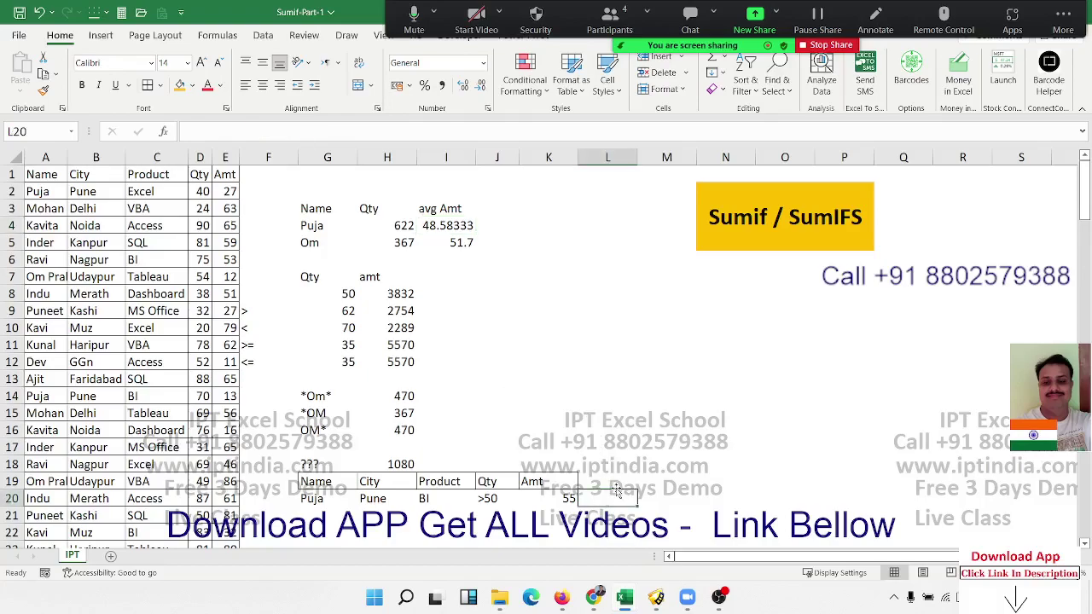
Step: Enter the heading 'avg amt' in L19
left_click(613, 485)
type("a")
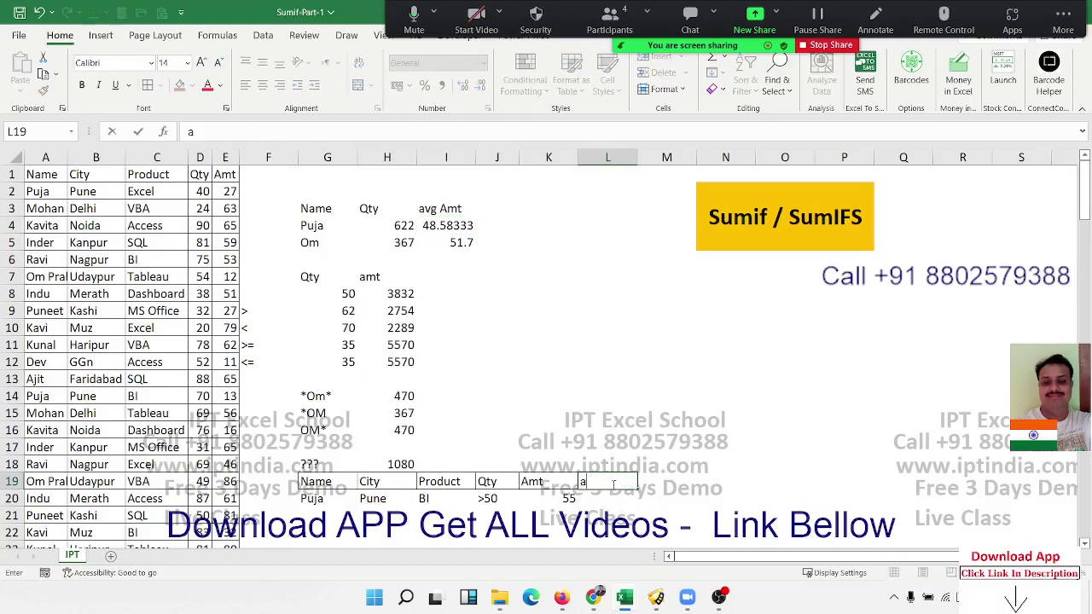
type("v")
type("g amt")
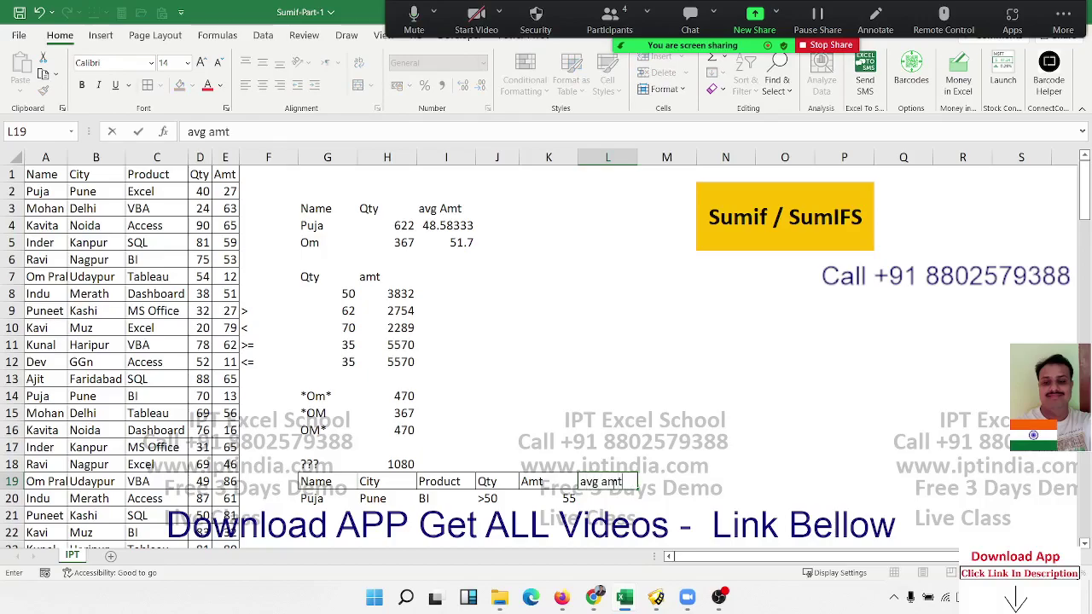
key("Return")
Step: Start an AVERAGEIFS formula in L20, correcting a mistaken =sum entry
type("=su")
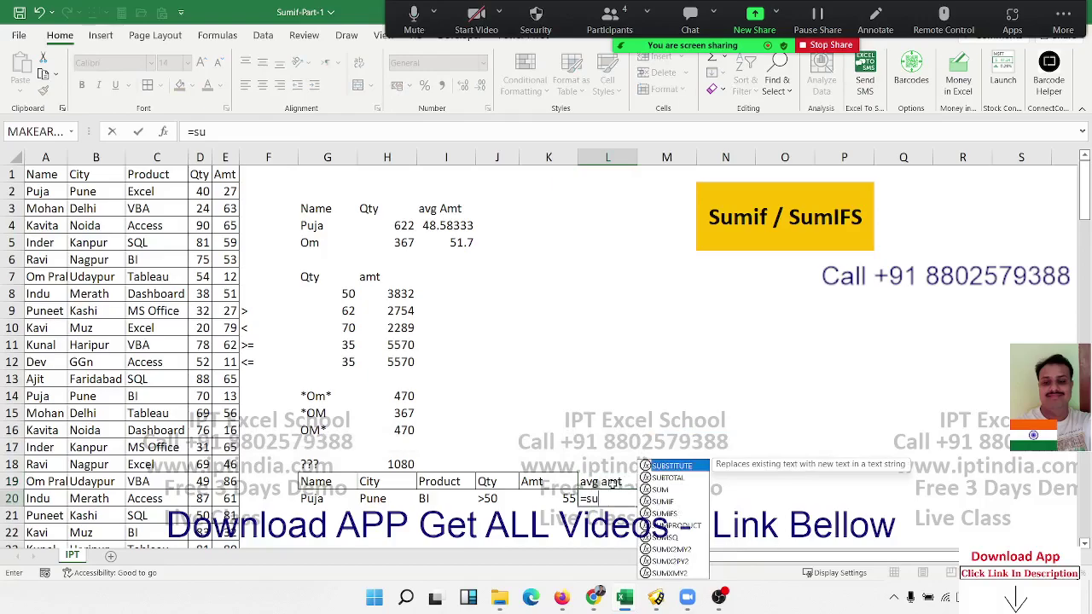
type("m")
key("BackSpace")
key("BackSpace")
key("BackSpace")
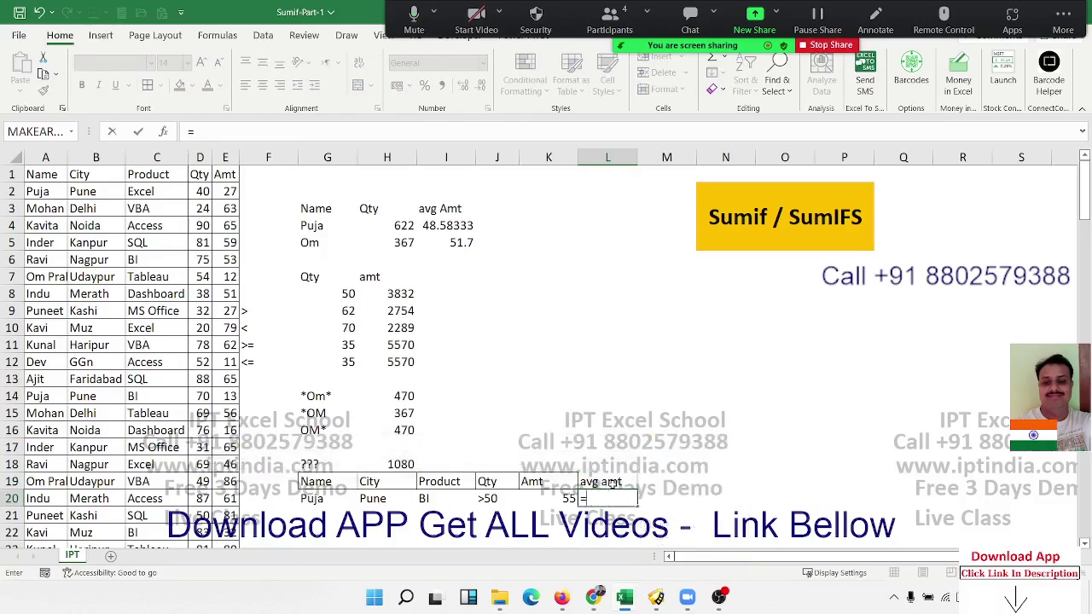
type("av")
key("Down")
key("Down")
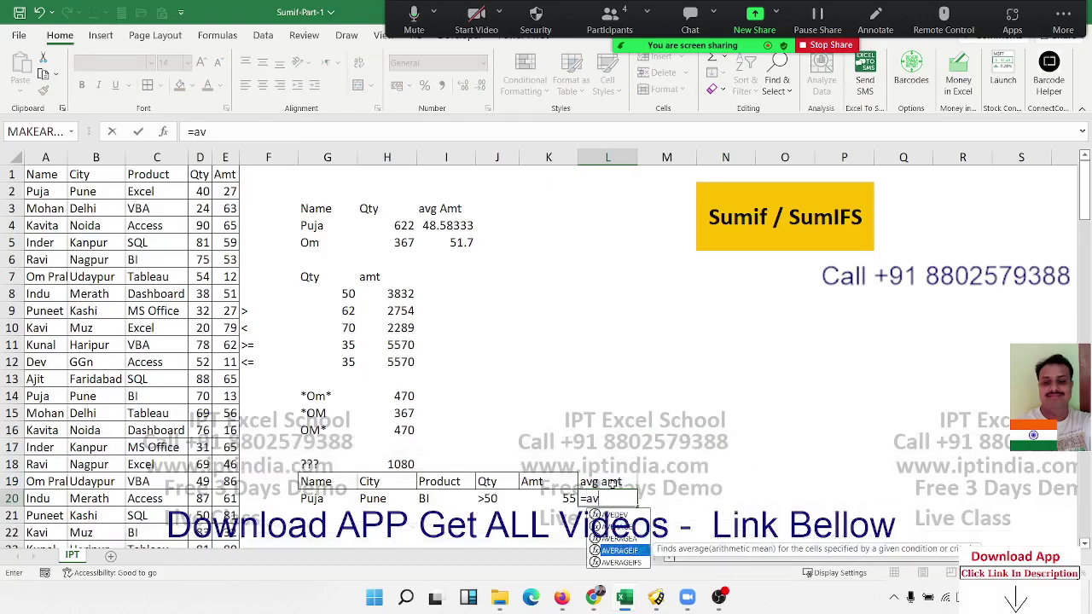
key("Down")
key("Tab")
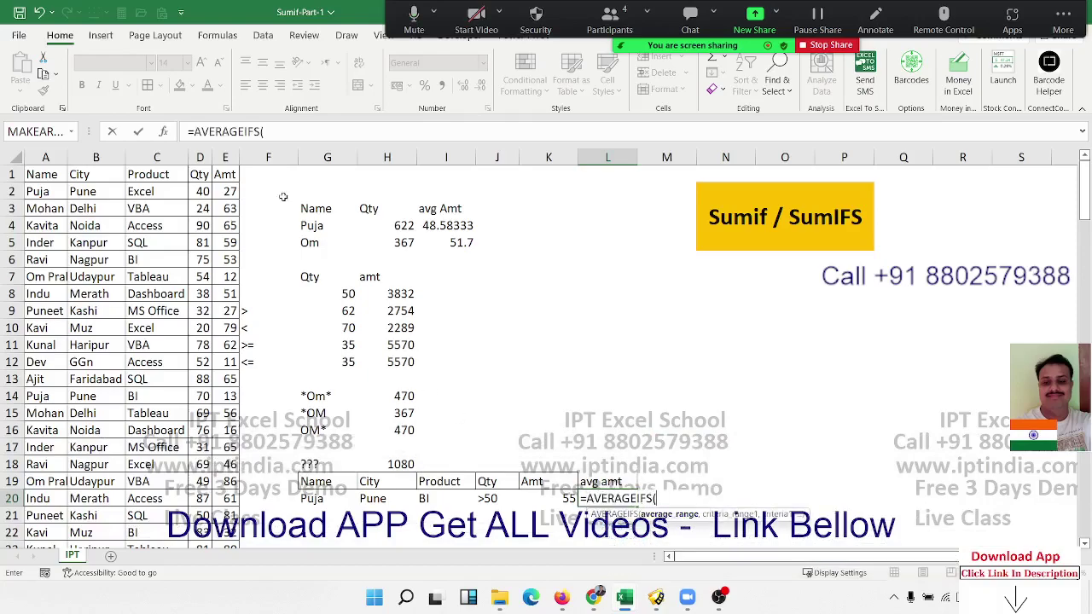
Step: Average column E:E, with the first criterion being Name column A:A matching Puja in G20
left_click(226, 158)
type(",")
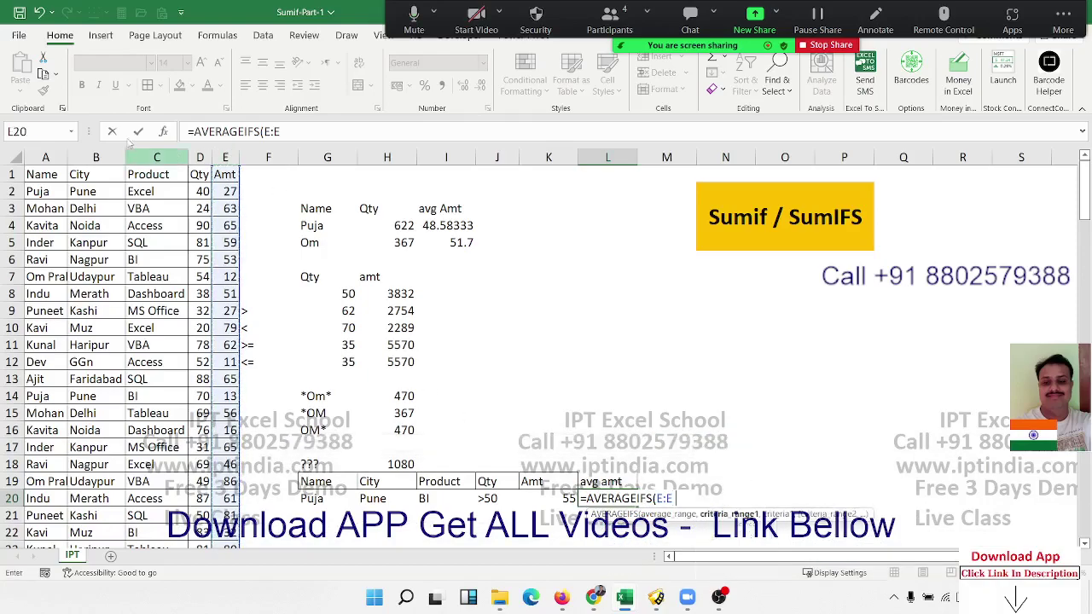
left_click(52, 154)
type(",A:A,")
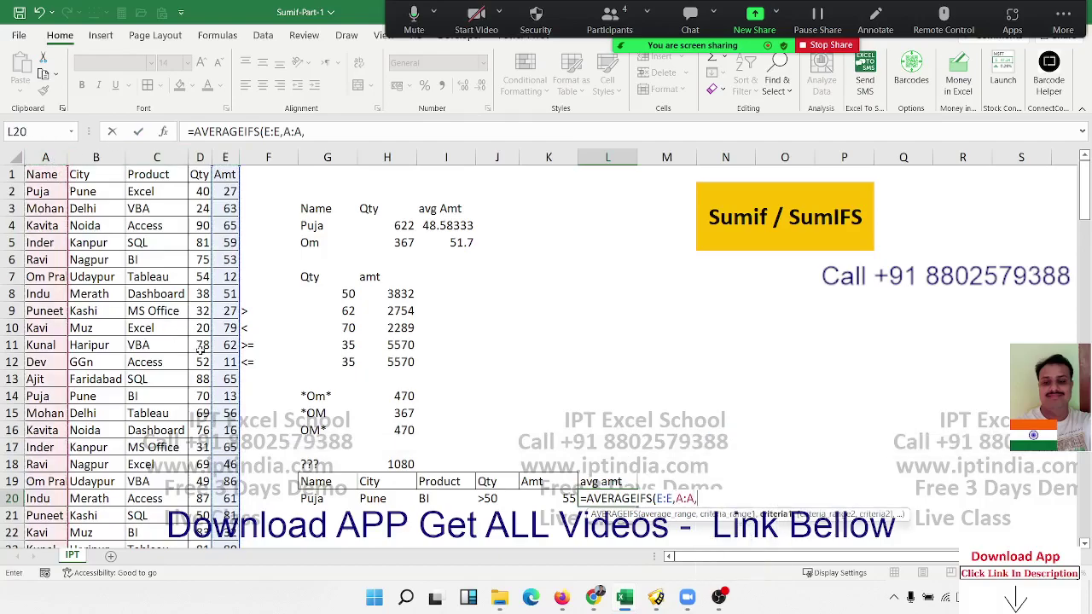
left_click(314, 499)
type(",")
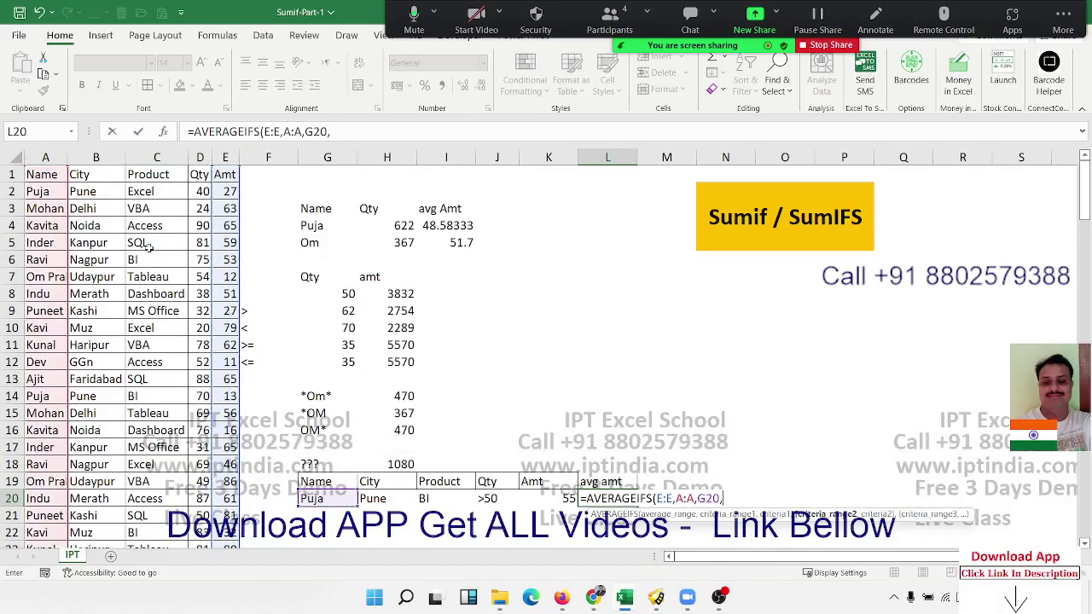
Step: Add City column B:B matching Pune in H20, then BI in I20 as a further criterion
left_click(98, 158)
type(",")
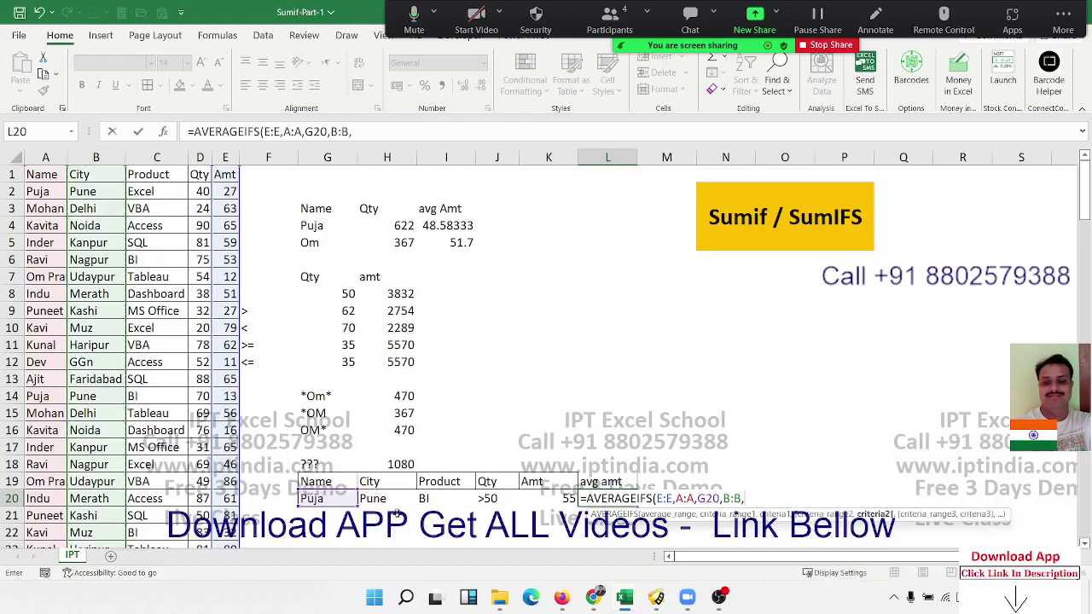
left_click(392, 501)
type(",")
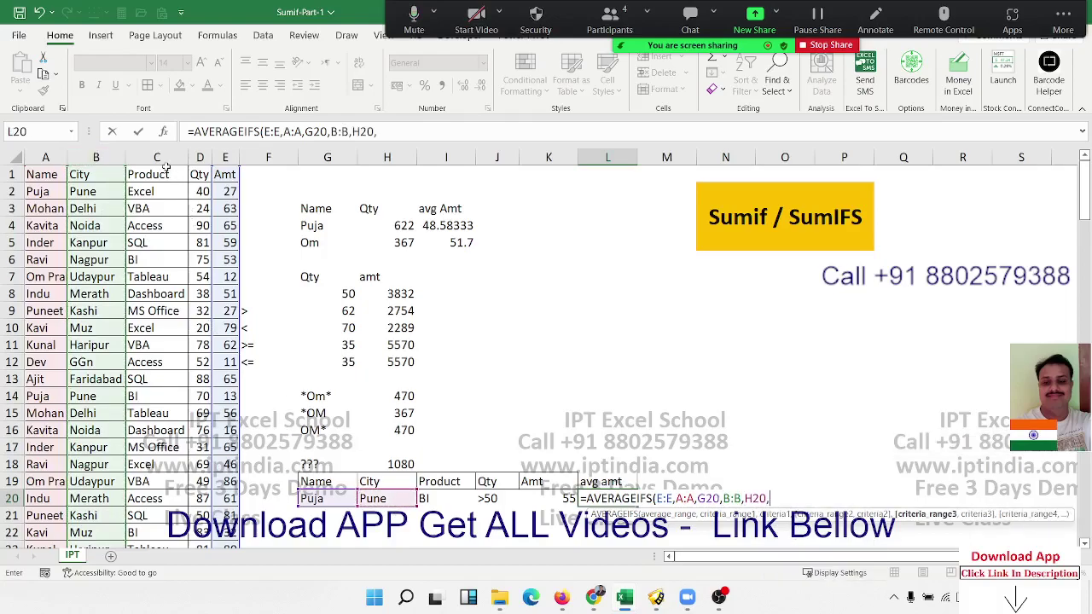
left_click(156, 159)
left_click(446, 499)
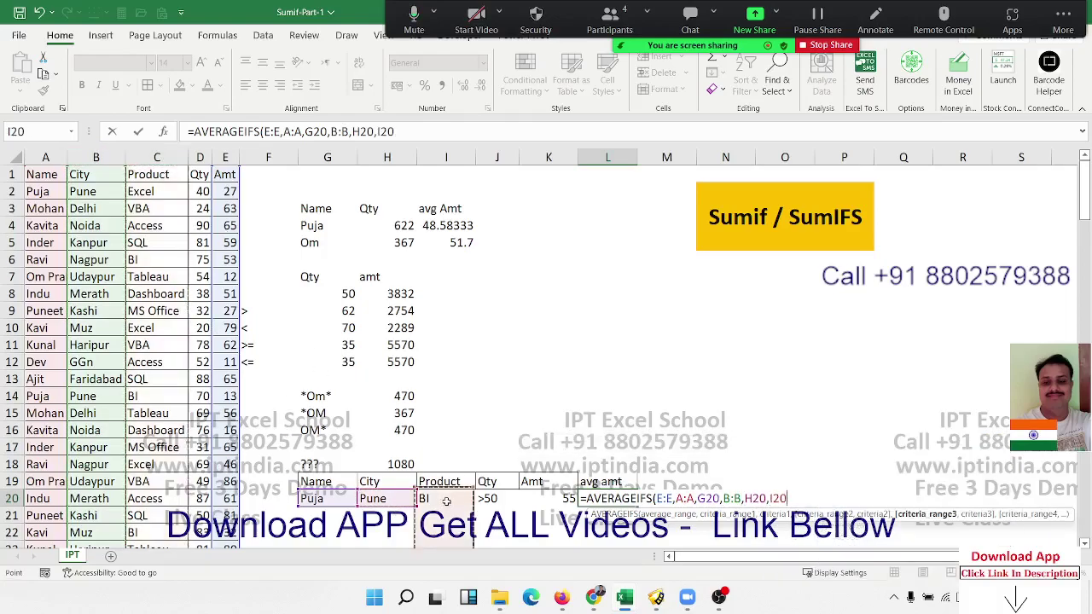
type(",")
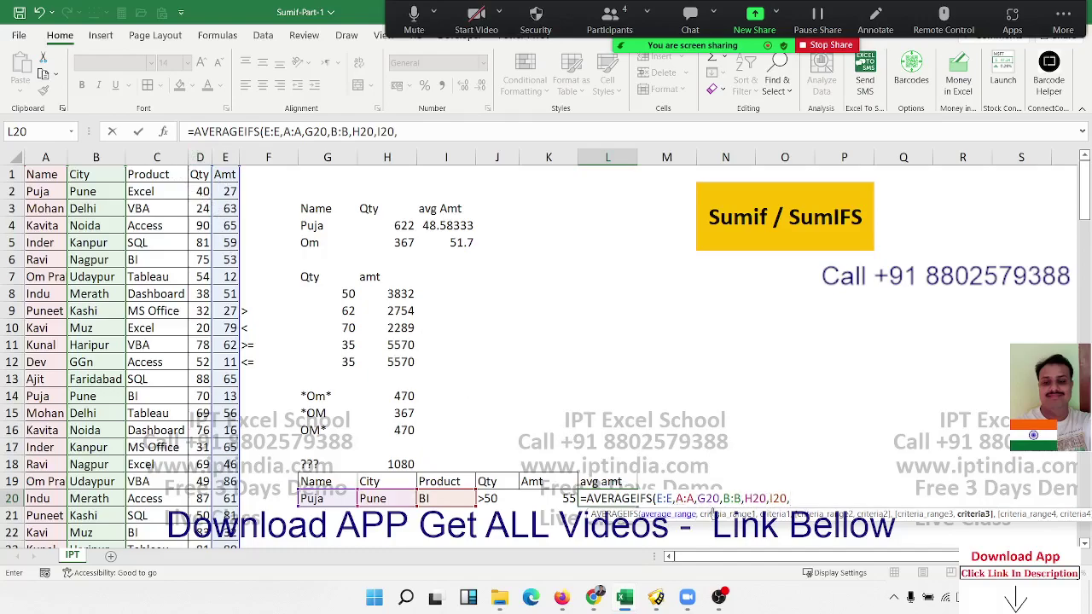
Step: Delete the wrong references after column B and use H20 (Pune) as the city criterion
key("Right")
key("BackSpace")
key("BackSpace")
key("BackSpace")
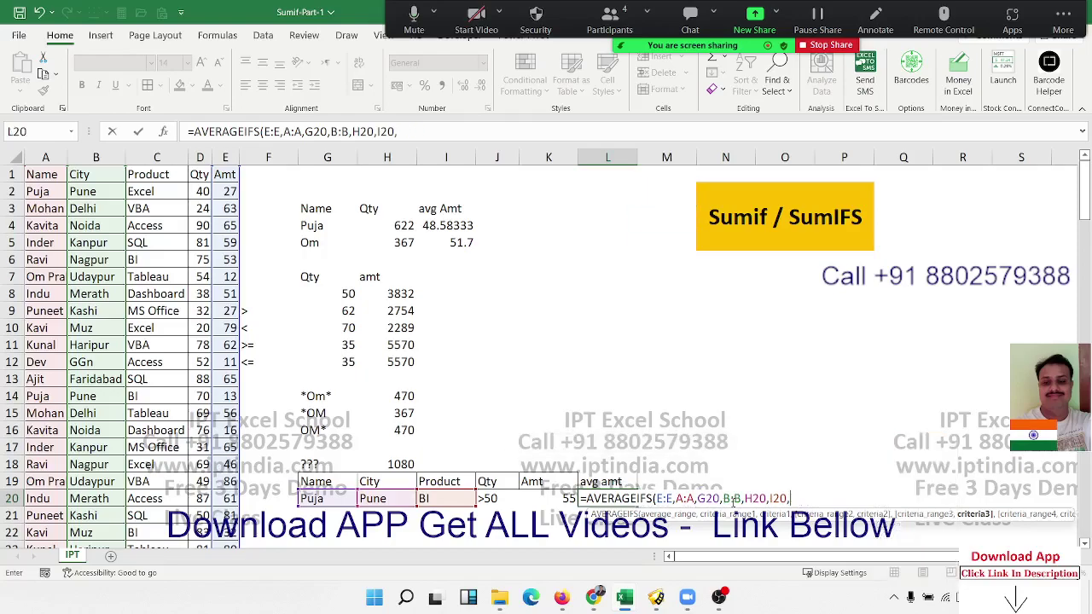
key("BackSpace")
key("BackSpace")
key("BackSpace")
key("BackSpace")
key("BackSpace")
key("BackSpace")
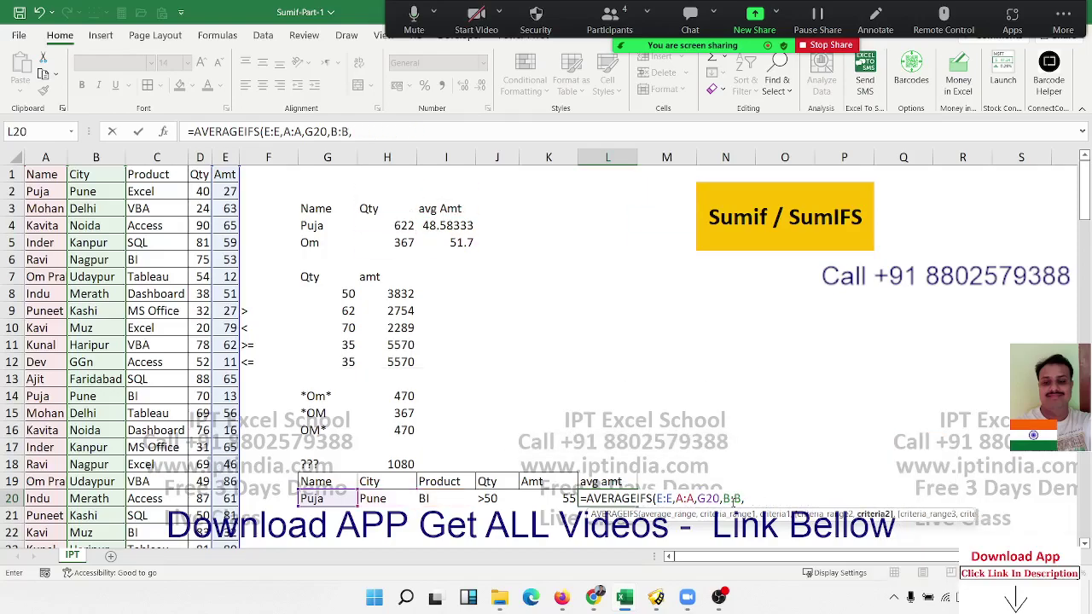
key("BackSpace")
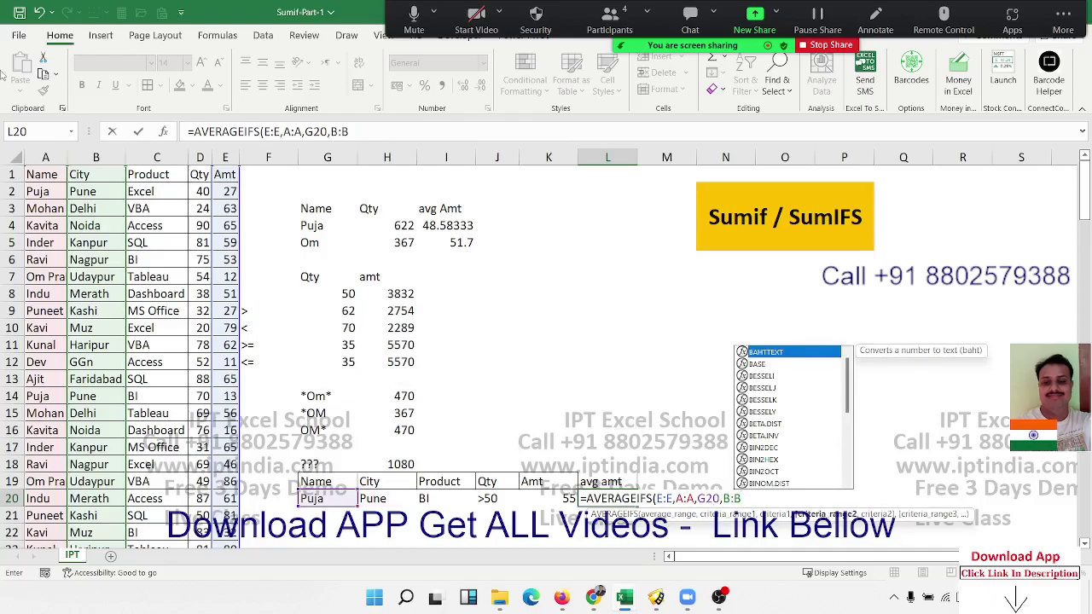
type(",")
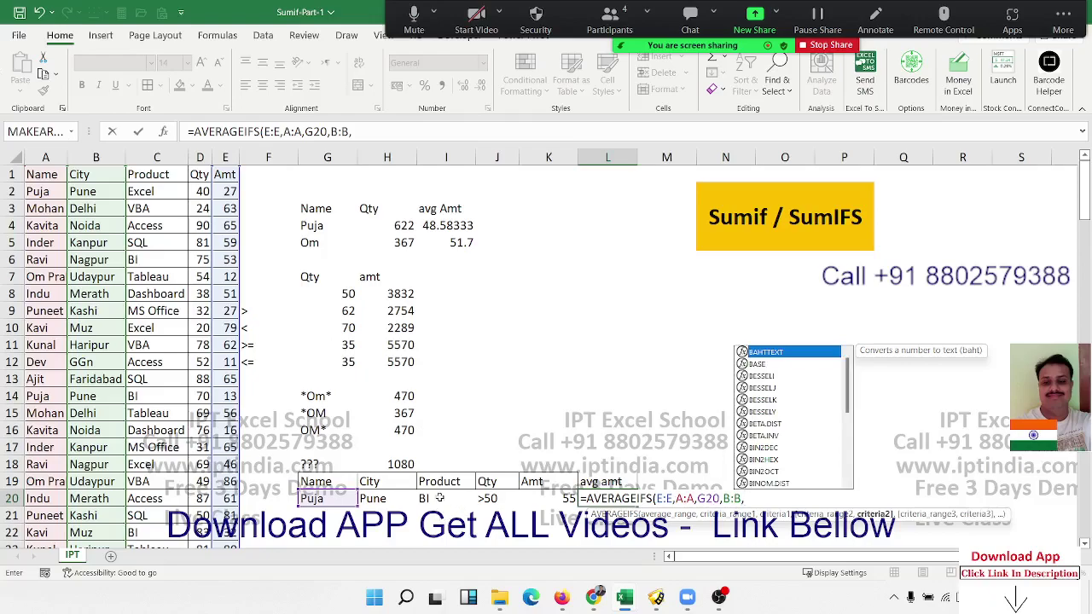
left_click(436, 498)
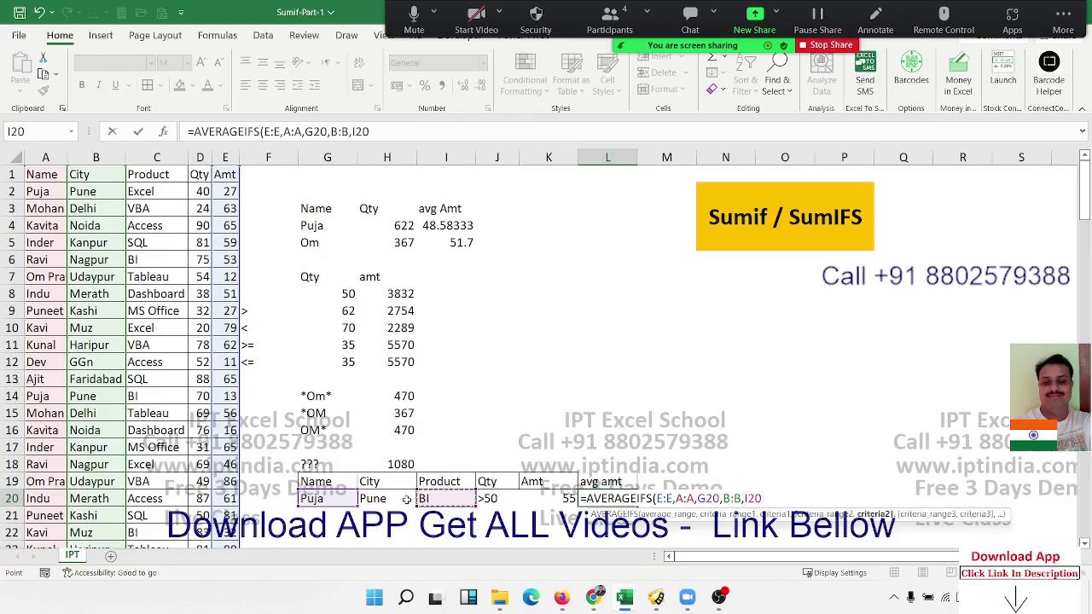
left_click(403, 498)
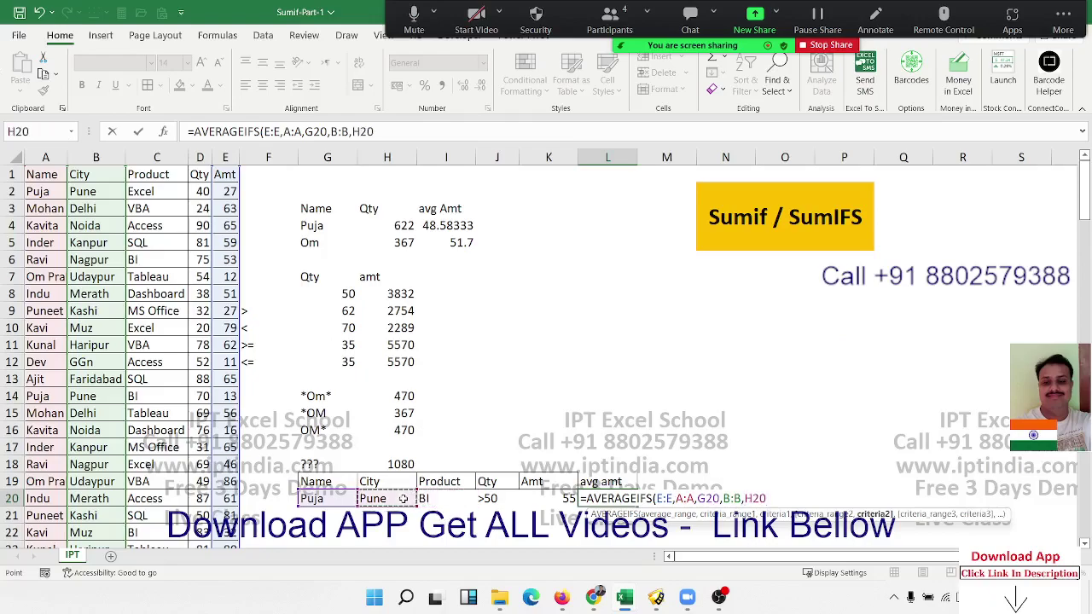
Step: Add criteria pairs: the Product column with I20 (BI) and the Qty column with J20 (>50)
type(",")
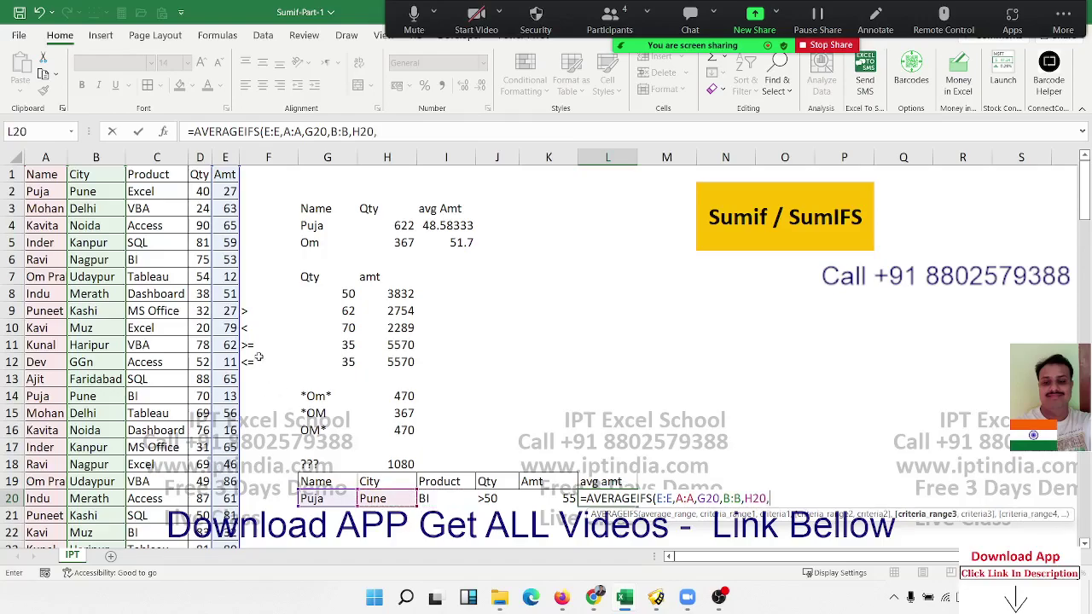
left_click(176, 150)
type(",")
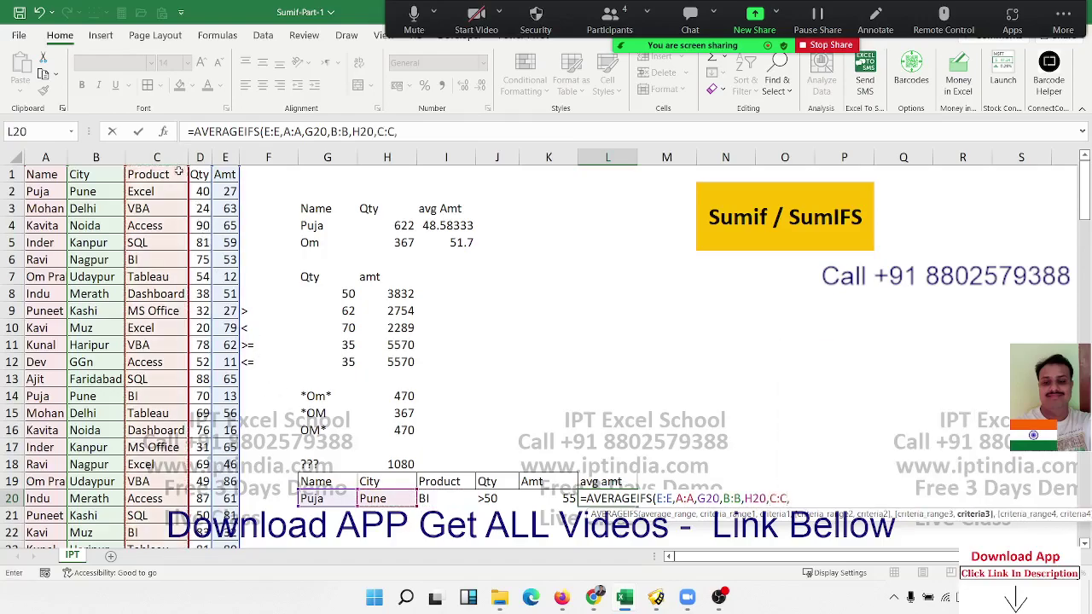
left_click(440, 500)
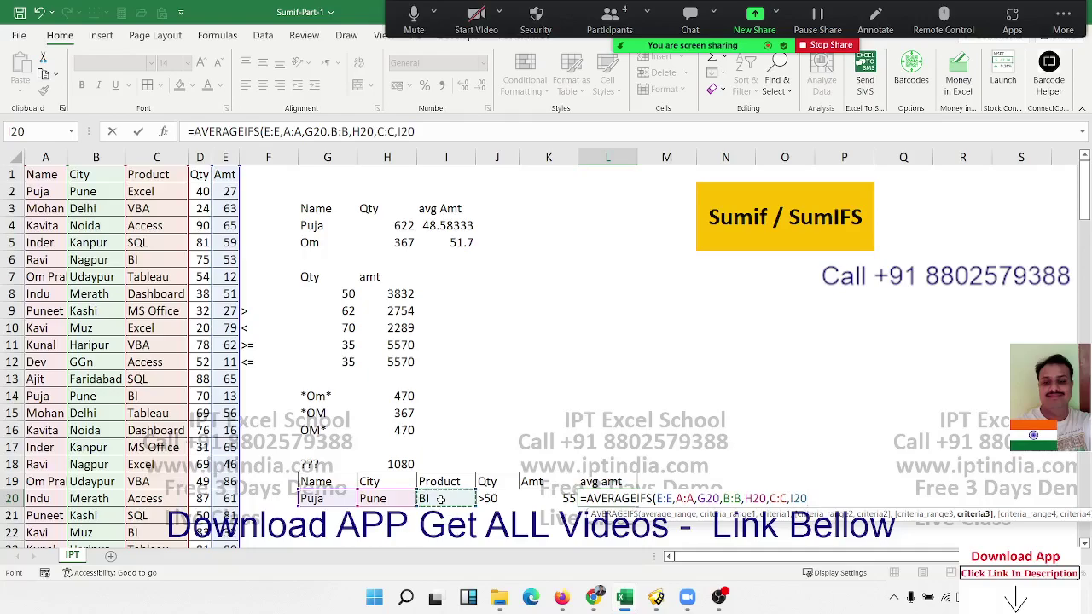
type(",")
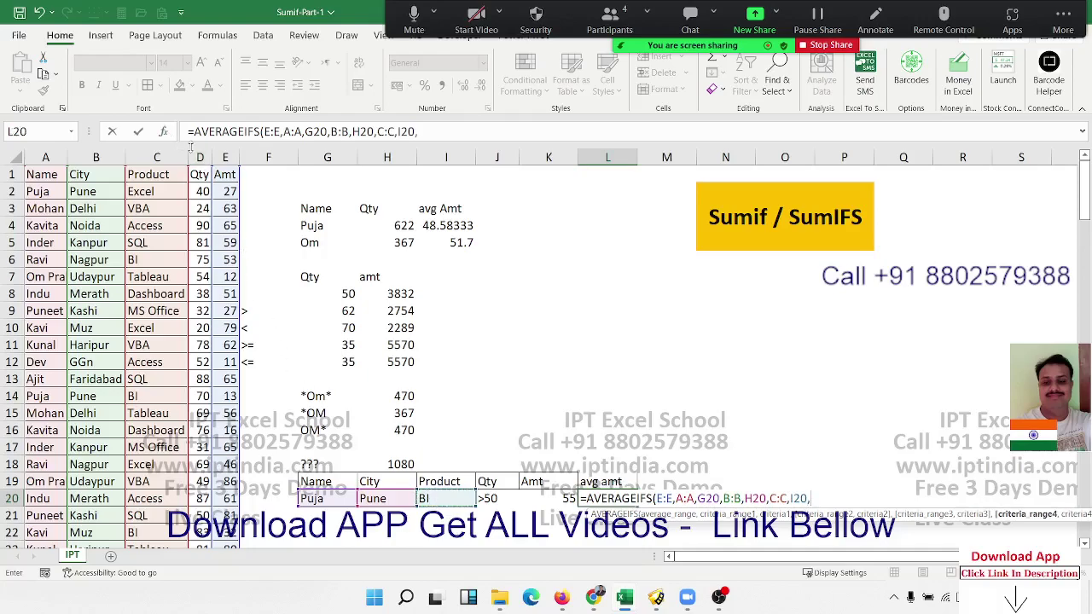
left_click(199, 156)
type(",")
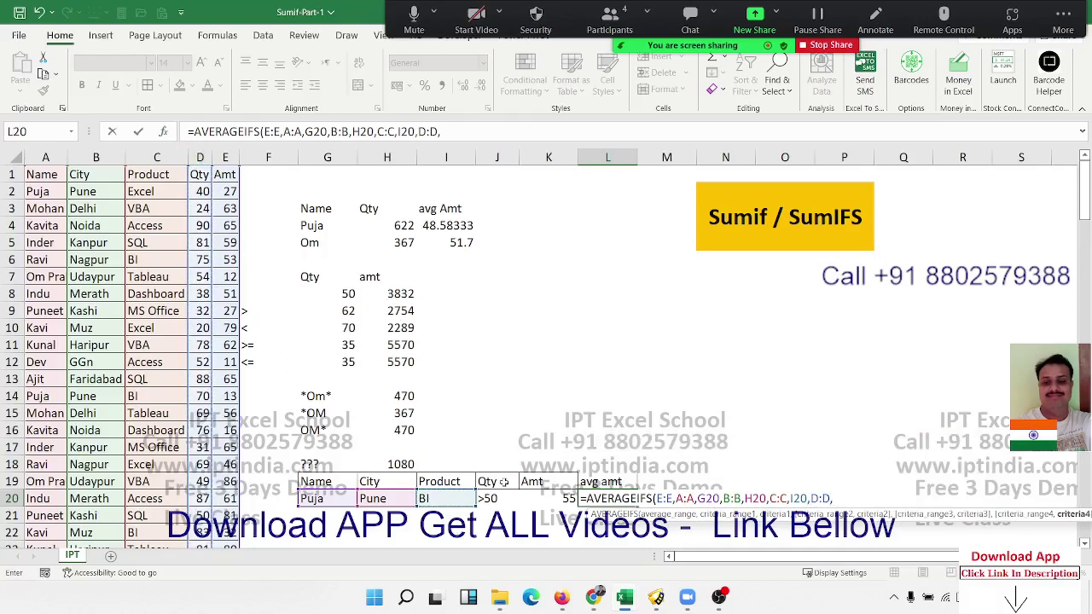
left_click(511, 496)
Step: Enter the formula and reselect L20 to review =AVERAGEIFS(E:E,A:A,G20,B:B,H20,C:C,I20,D:D,J20) returning 18.33333
key("Return")
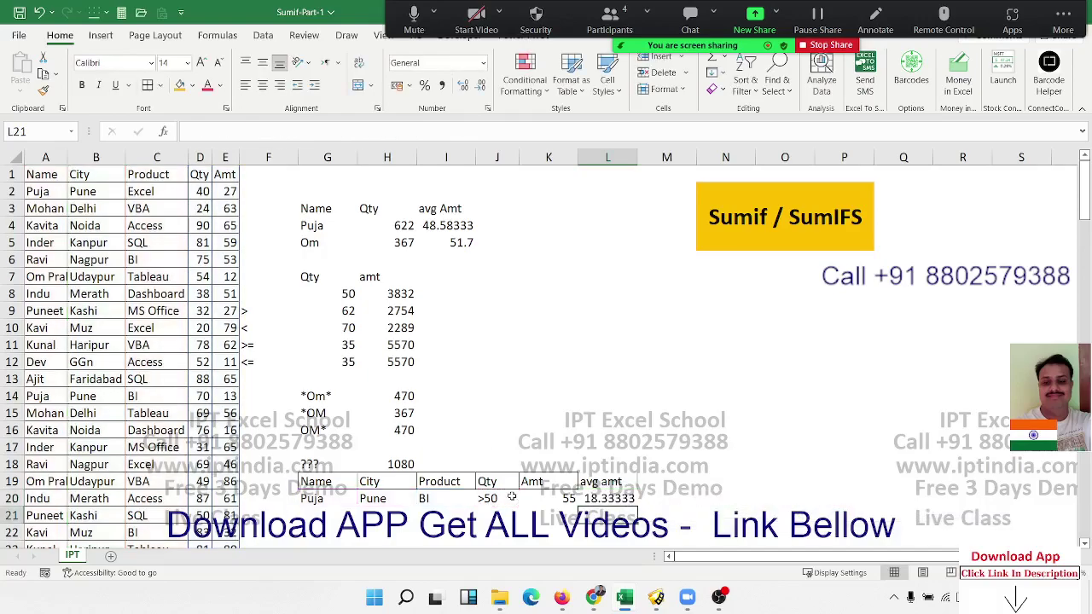
key("Up")
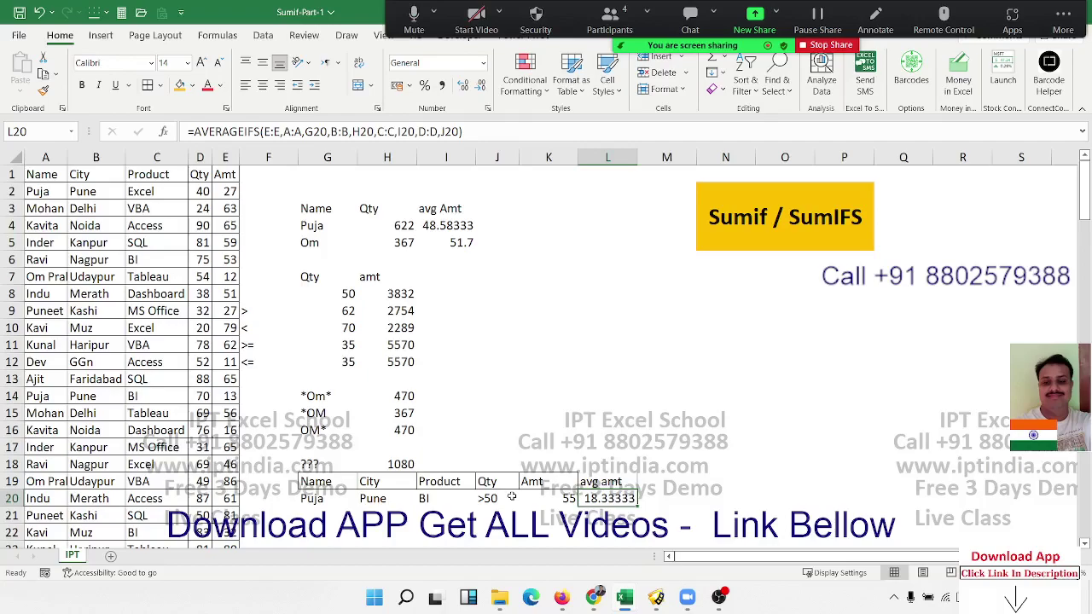
Step: Save the Sumif-Part-1 workbook, confirming the save prompt
left_click(19, 12)
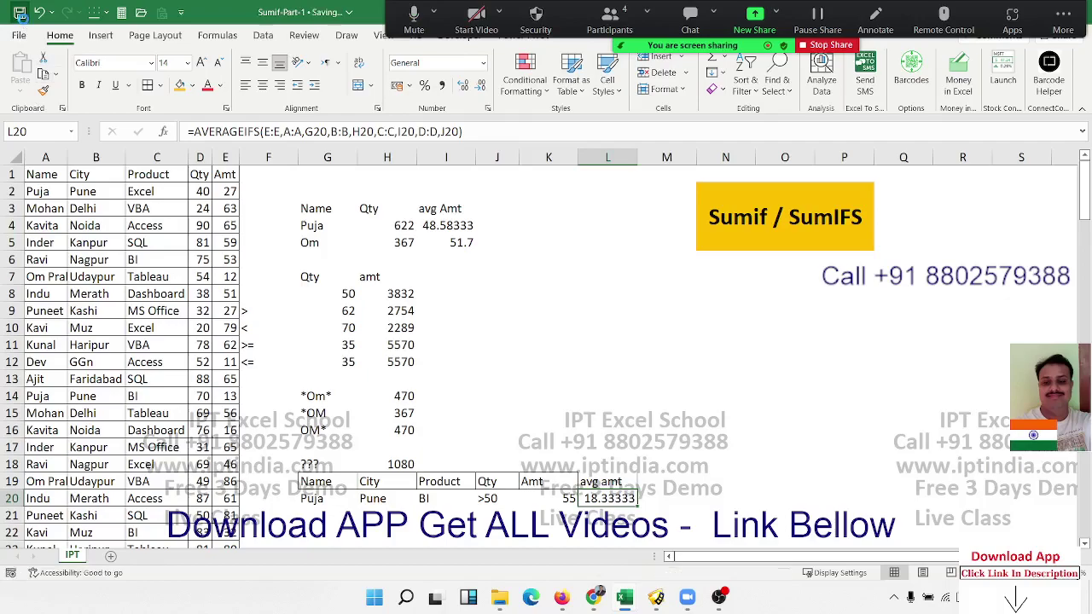
left_click(586, 399)
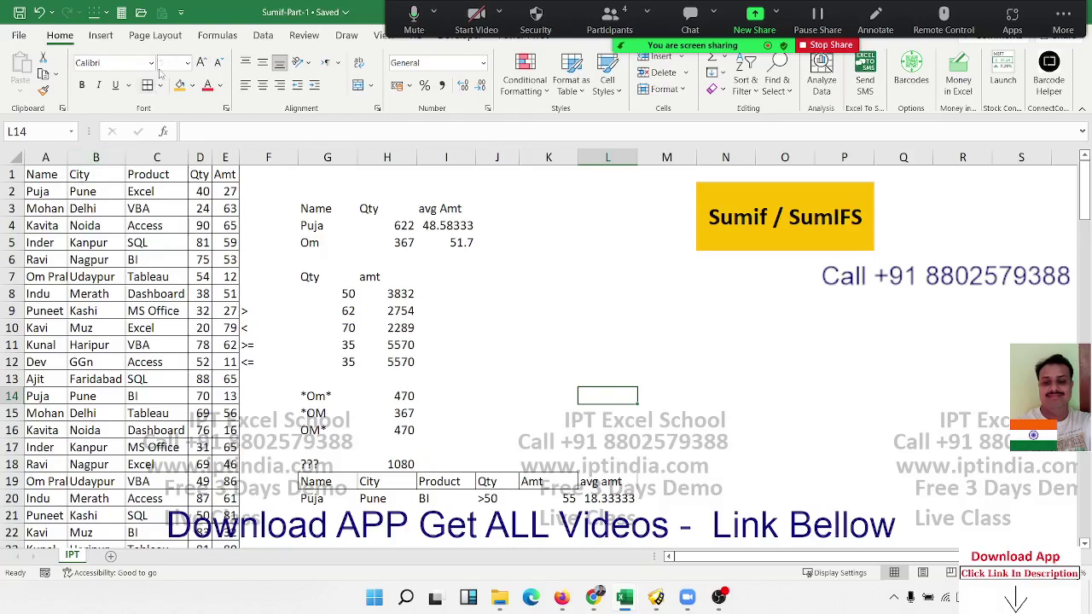
left_click(19, 12)
key("alt+Tab")
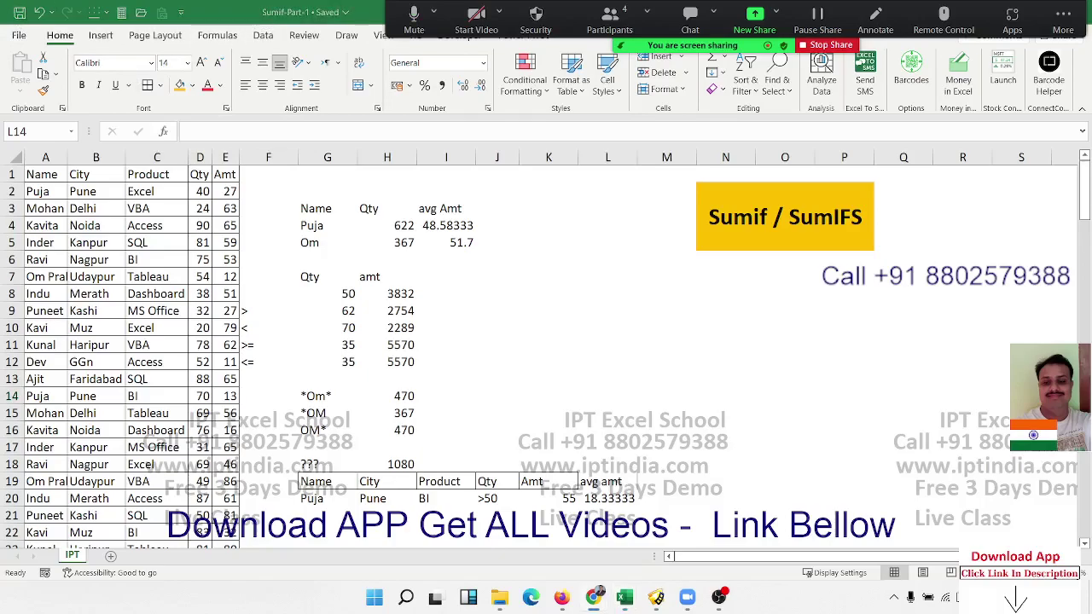